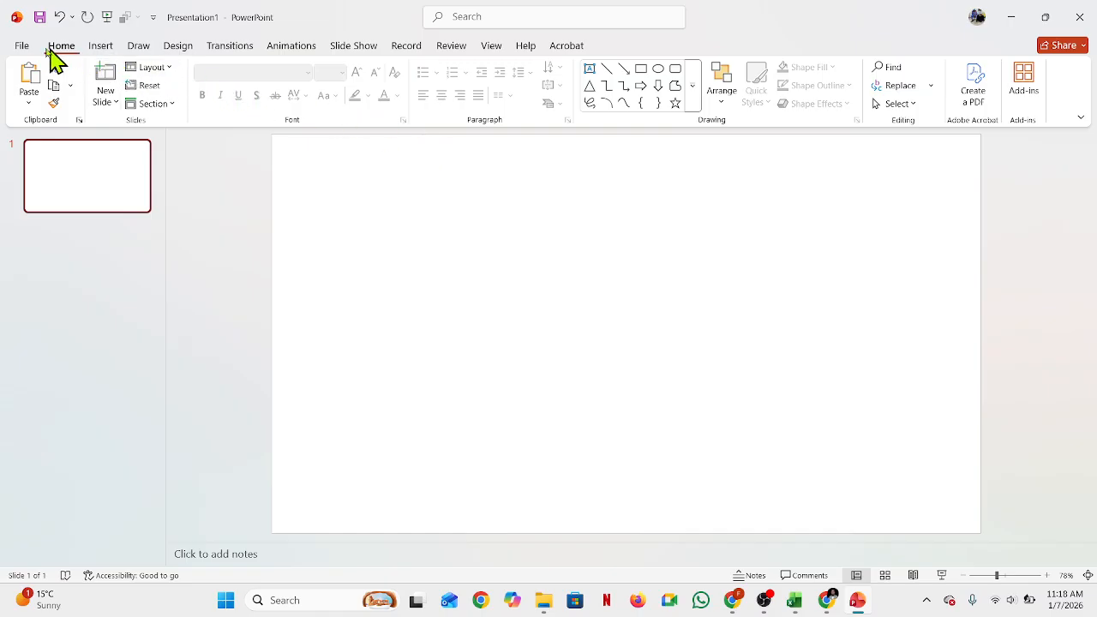
click(174, 49)
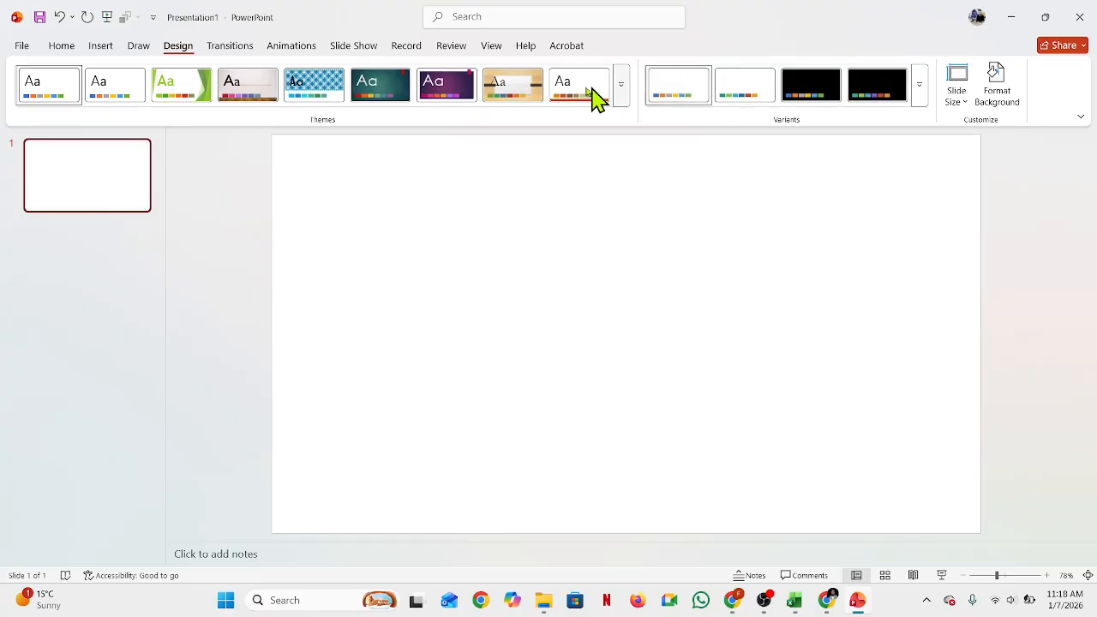
click(624, 86)
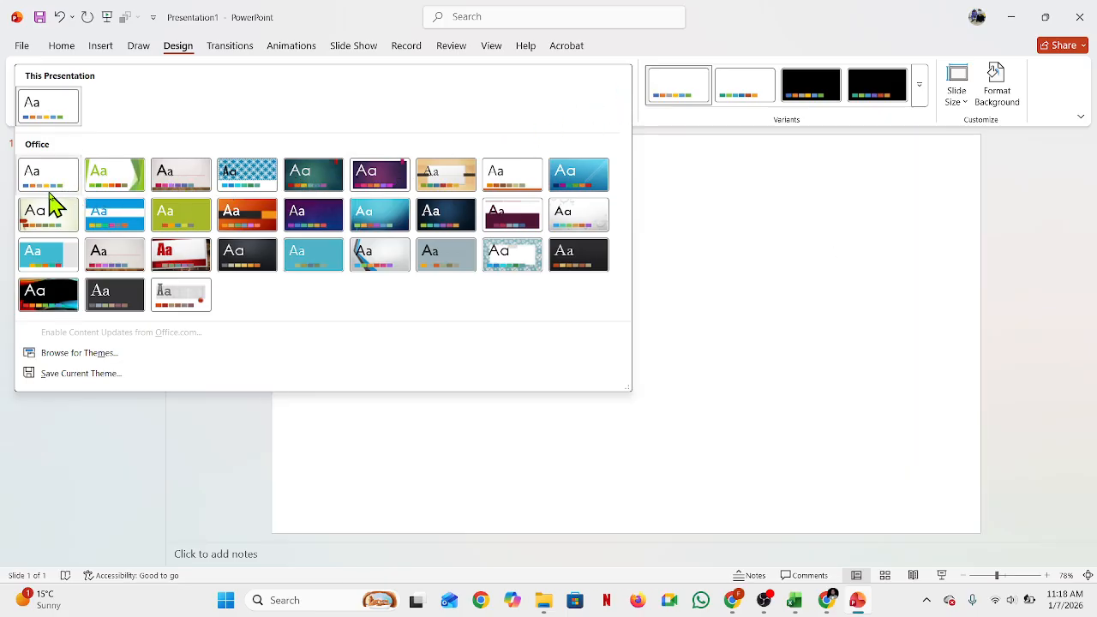
click(795, 286)
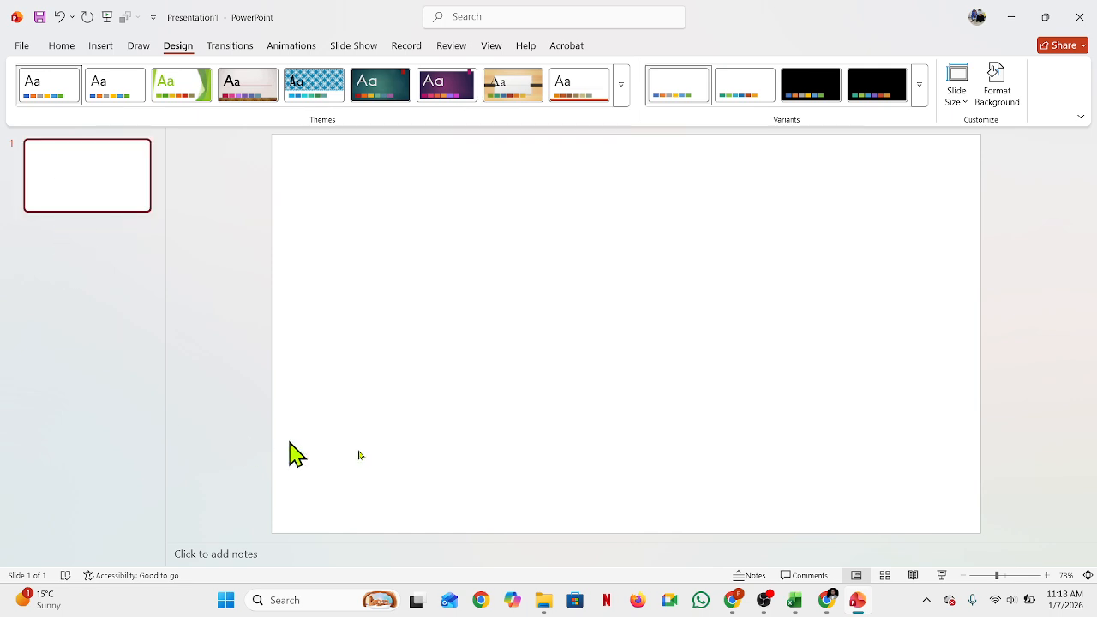
Step: Add two new slides to the presentation
key(ctrl+m)
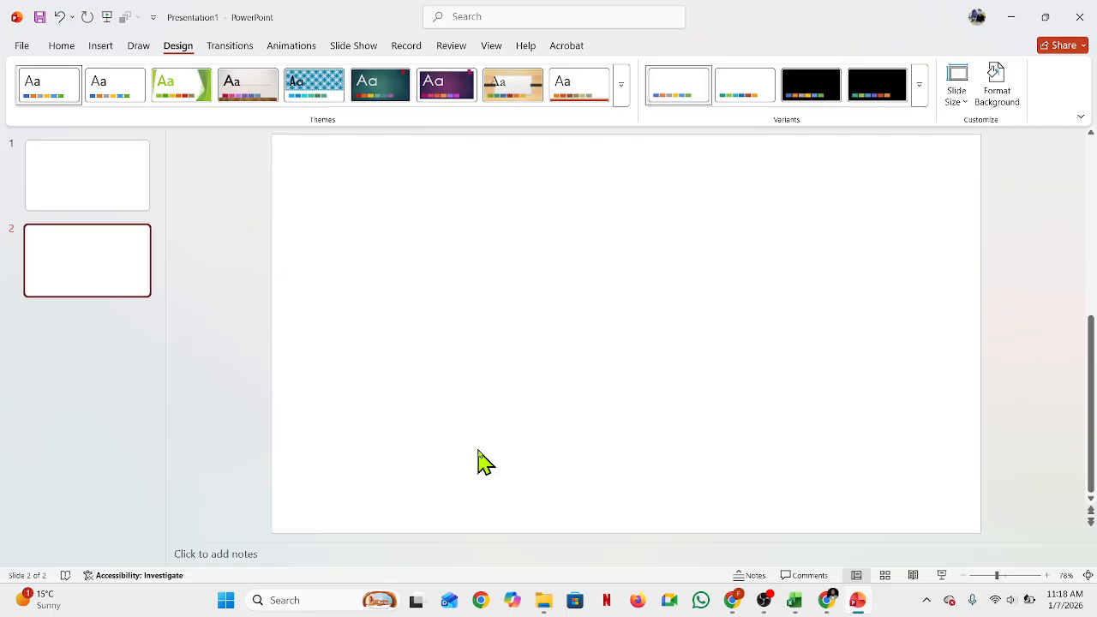
key(ctrl+m)
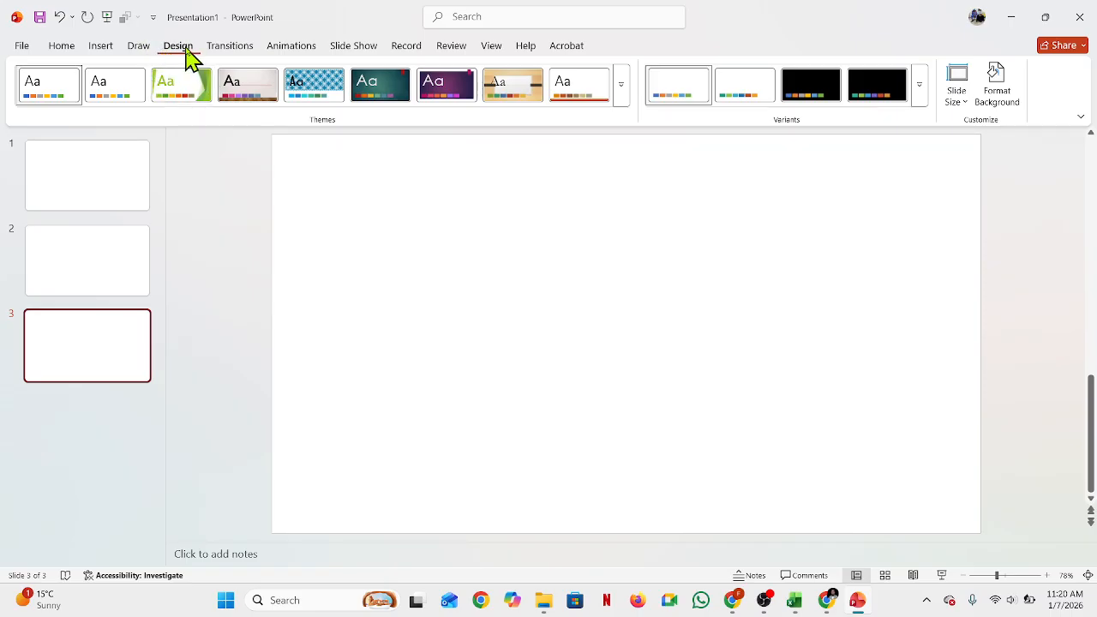
Step: Apply the Parallax theme to the presentation from the full theme gallery
click(623, 90)
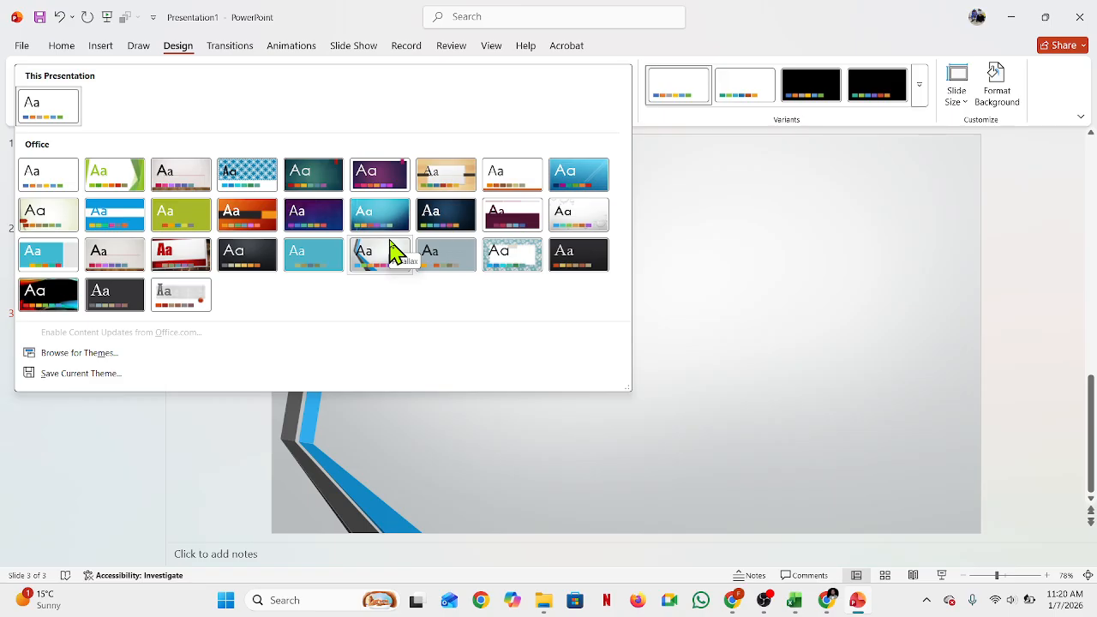
click(538, 266)
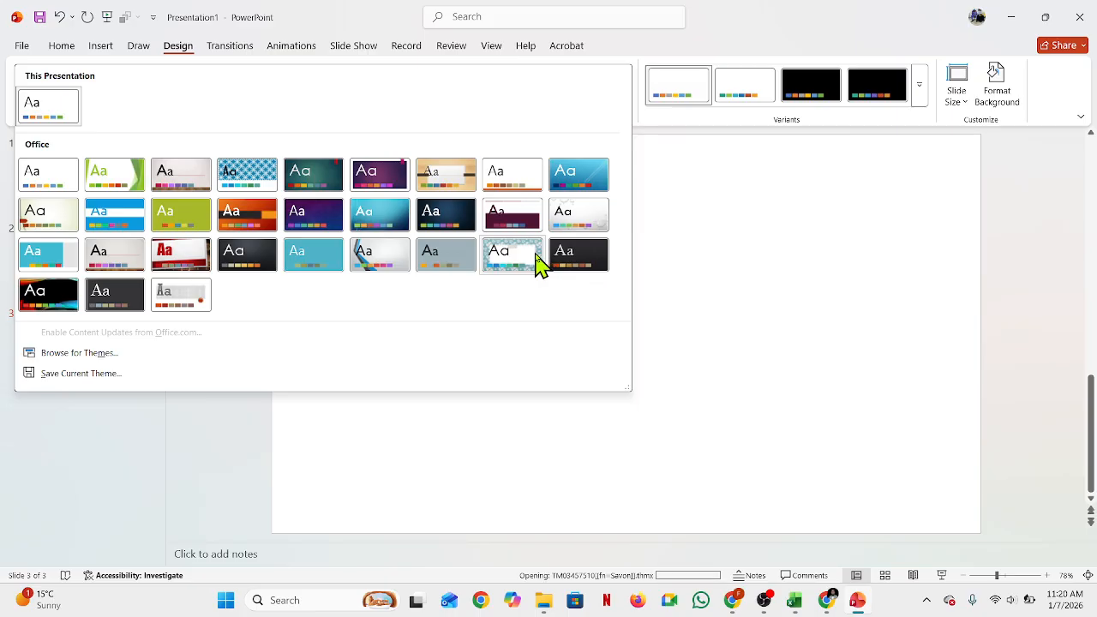
click(401, 255)
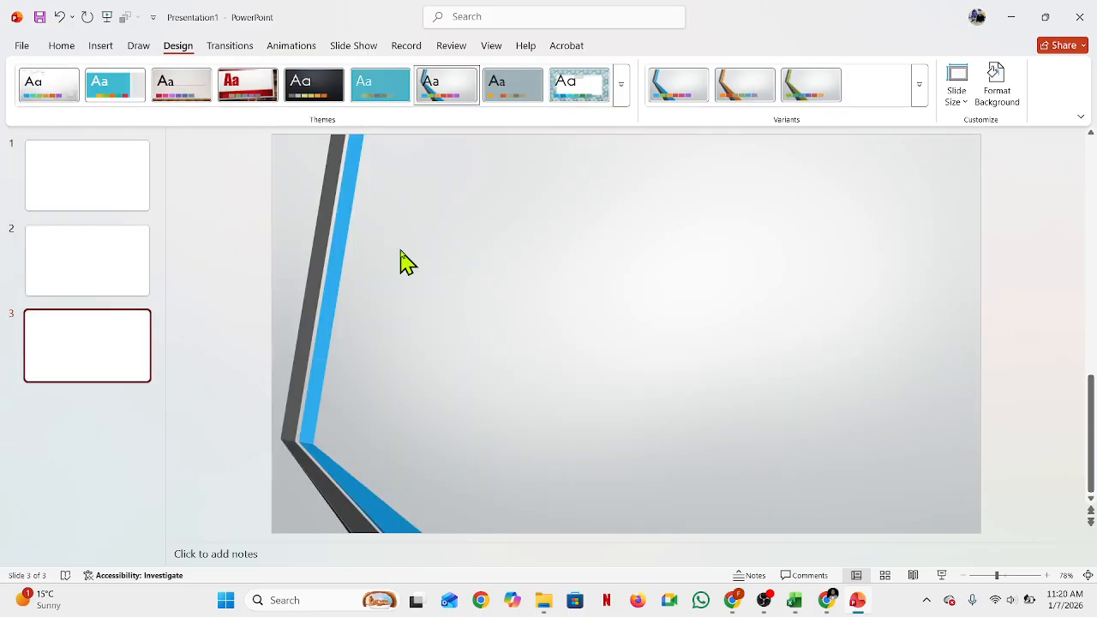
Step: Add two more slides after slide 3, bringing the presentation to five slides
click(79, 196)
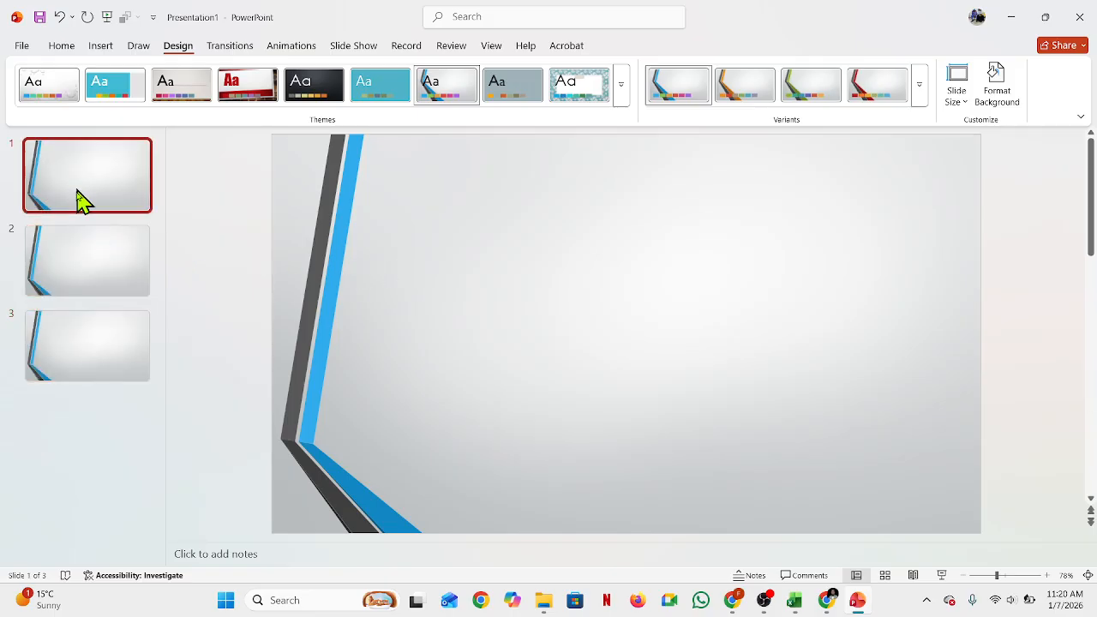
click(78, 245)
click(116, 347)
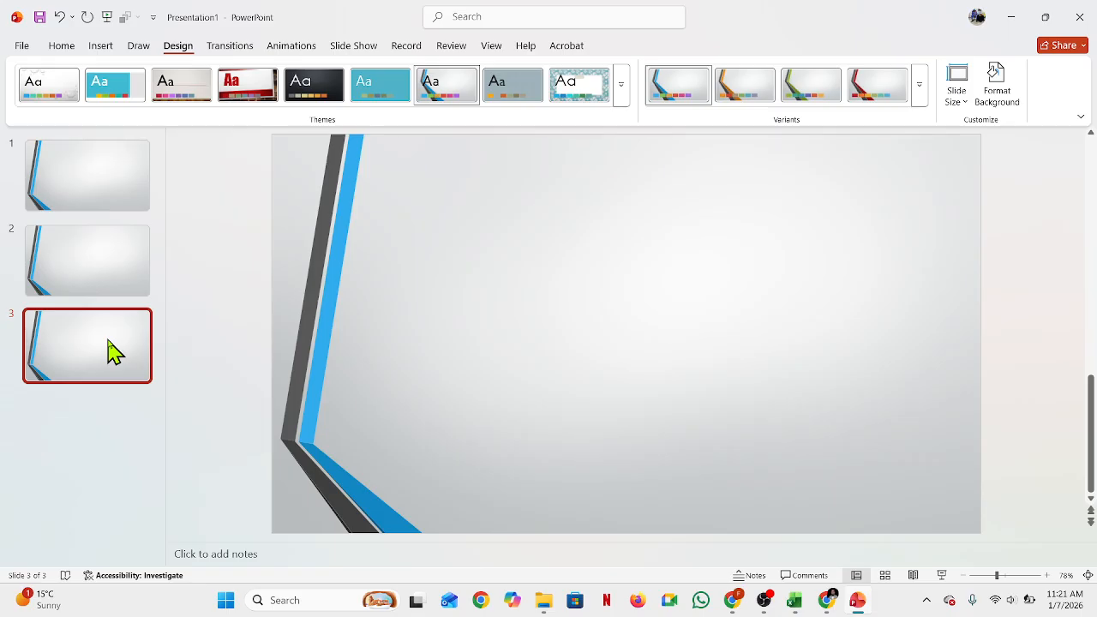
click(115, 171)
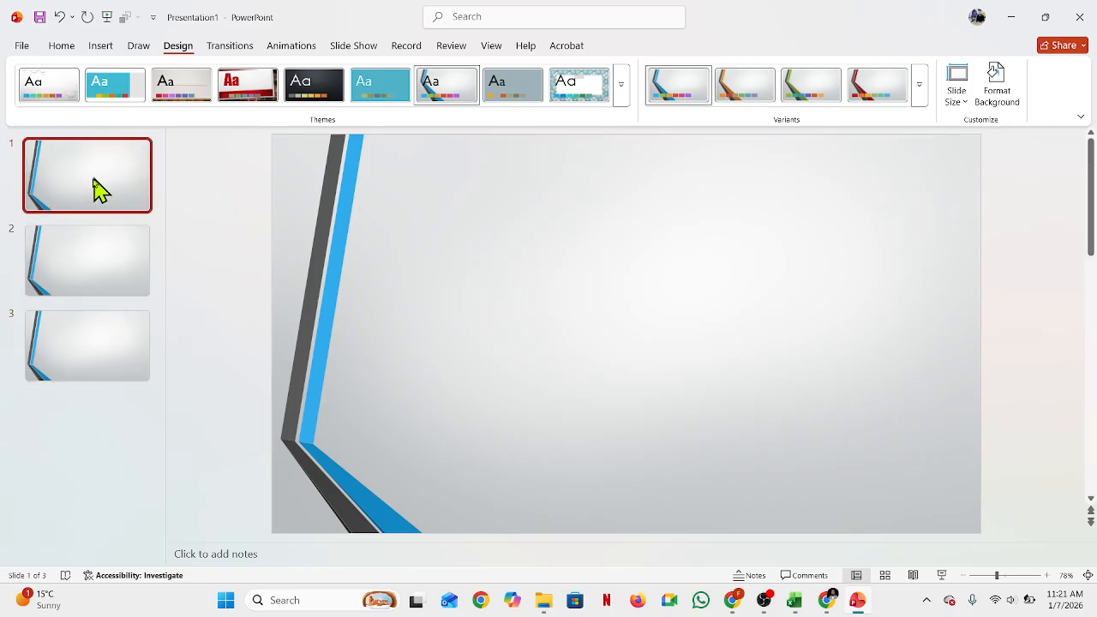
click(54, 288)
click(54, 372)
key(Return)
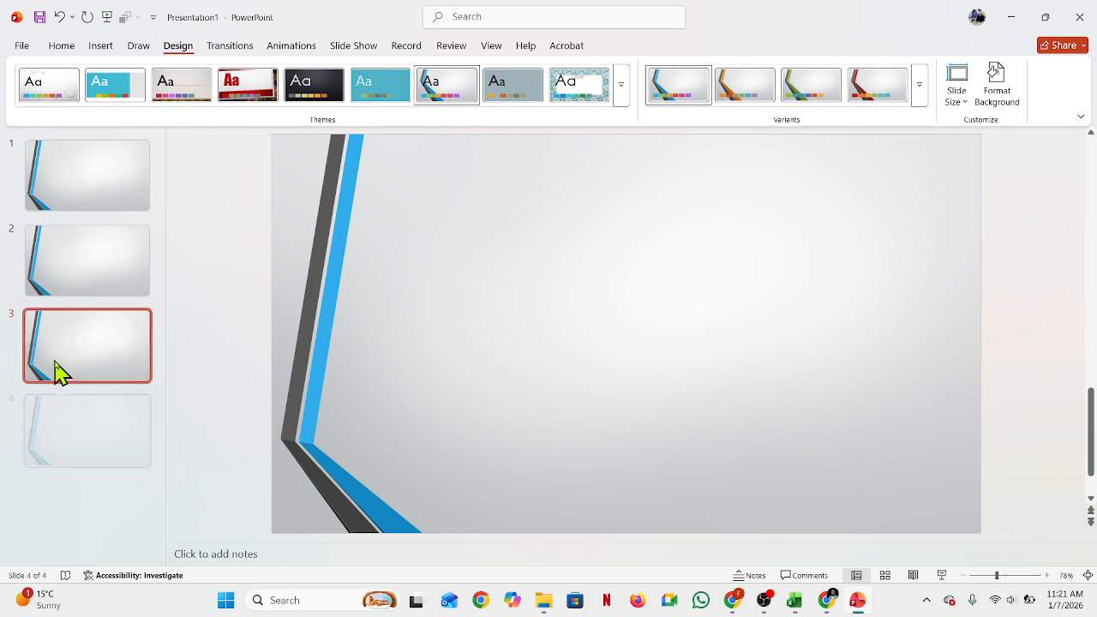
key(Return)
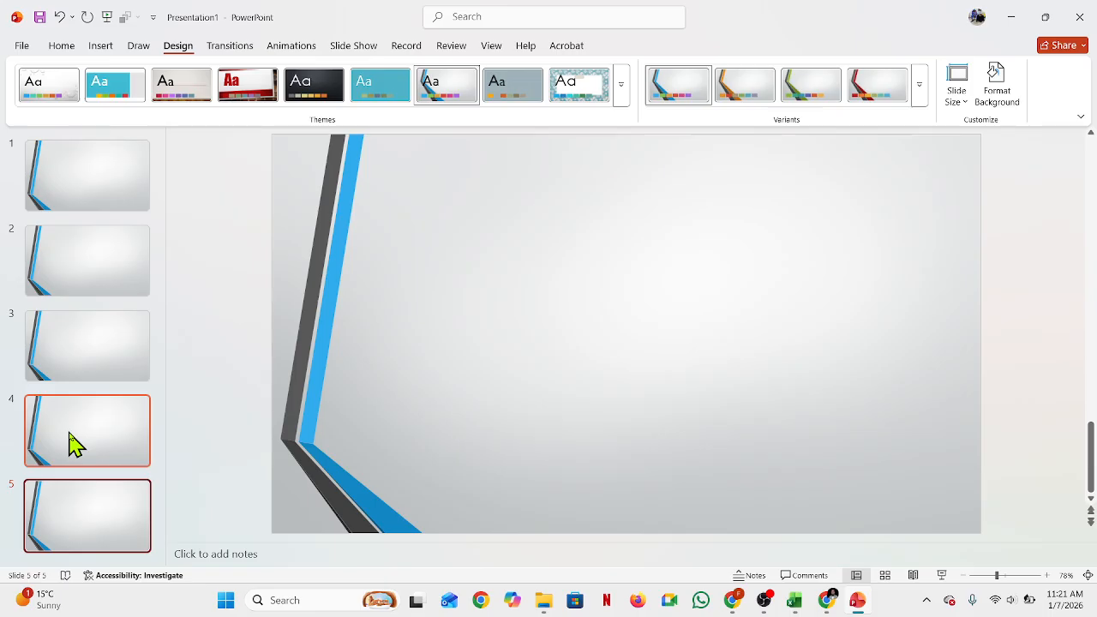
Step: Give slide 1 a solid light purple background fill with 55% transparency
click(624, 96)
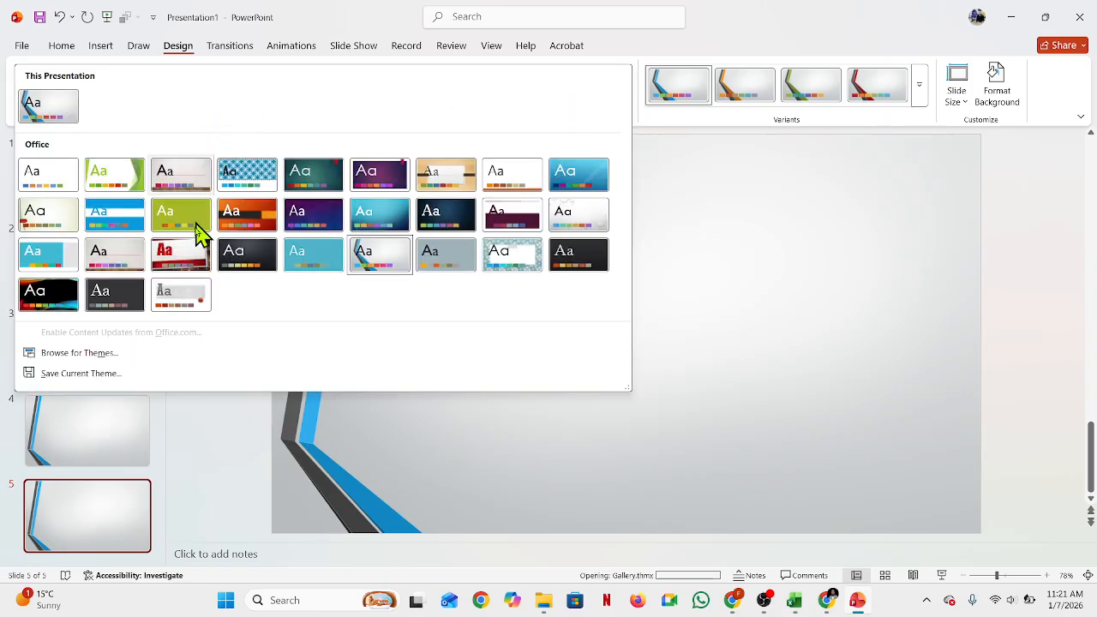
click(671, 465)
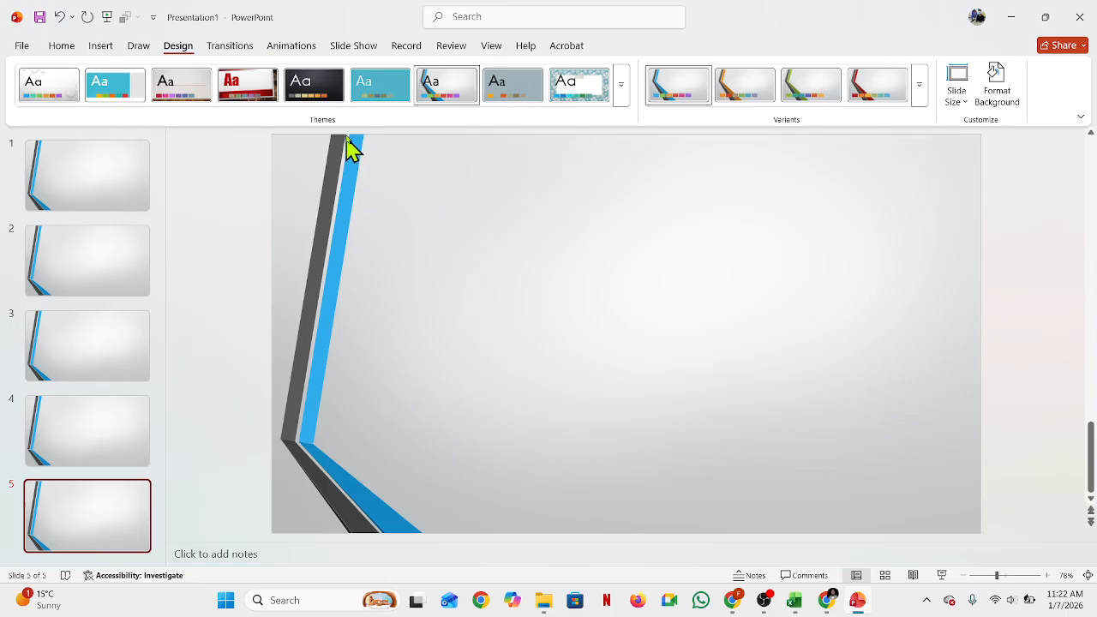
click(68, 202)
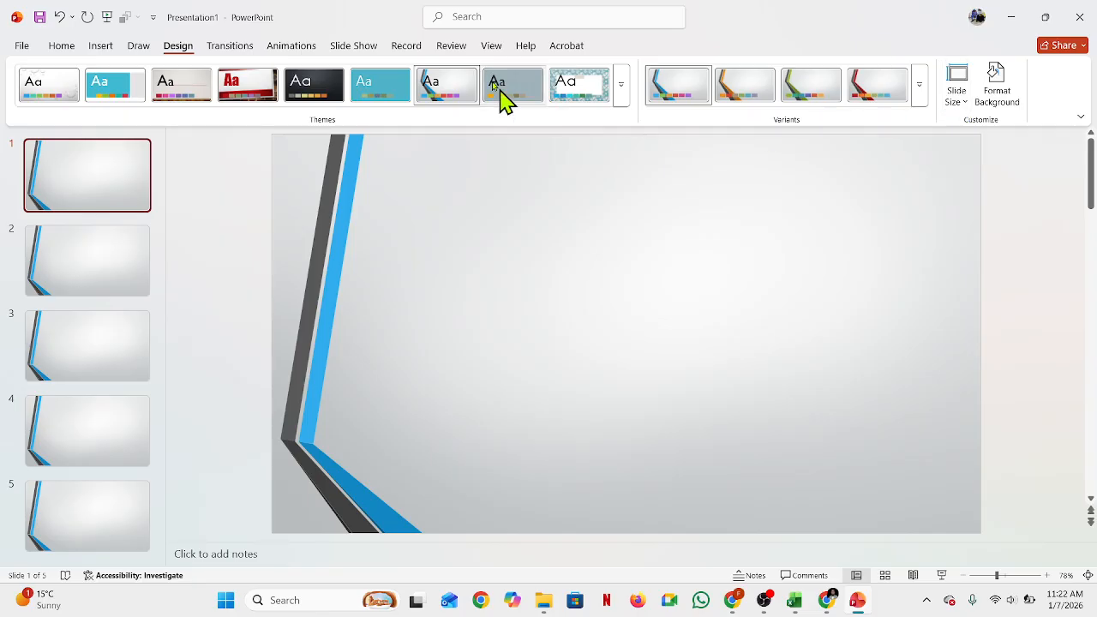
click(1016, 97)
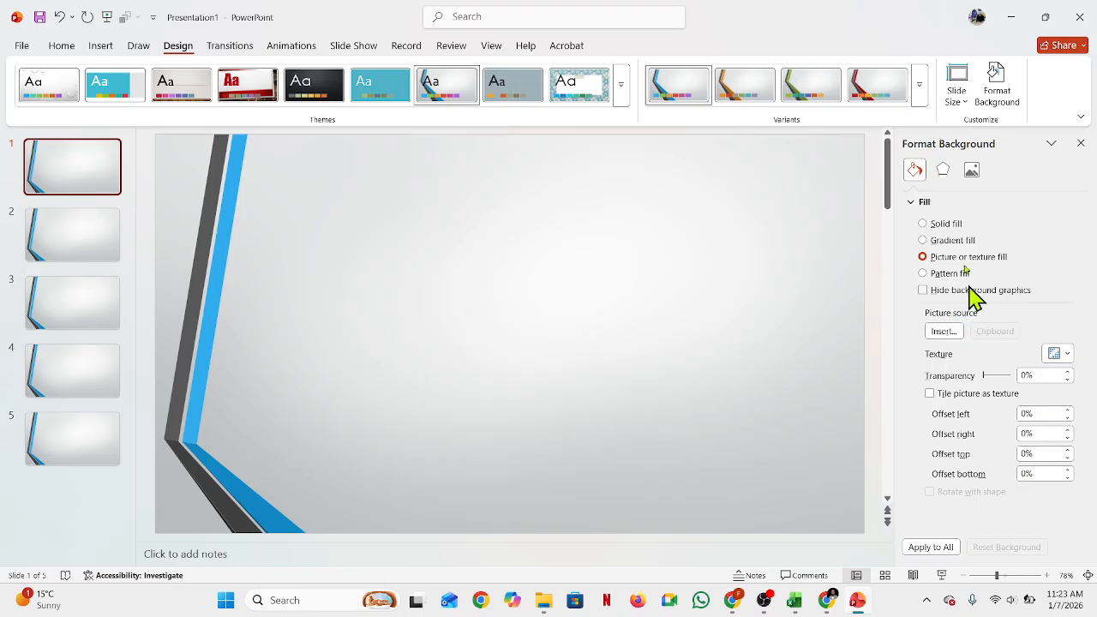
click(923, 224)
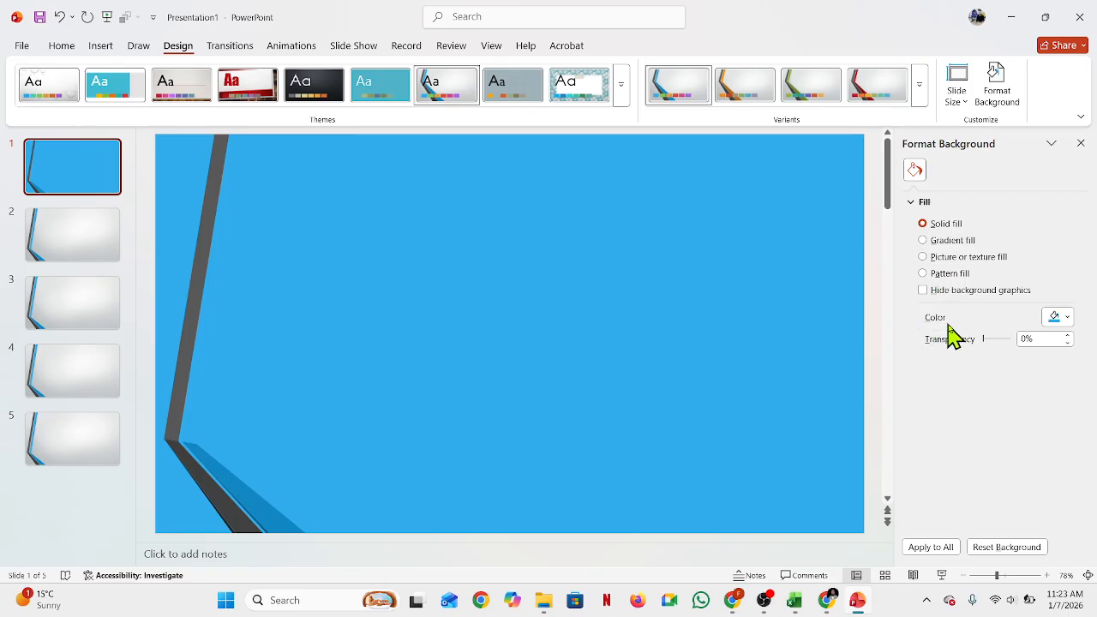
click(1070, 318)
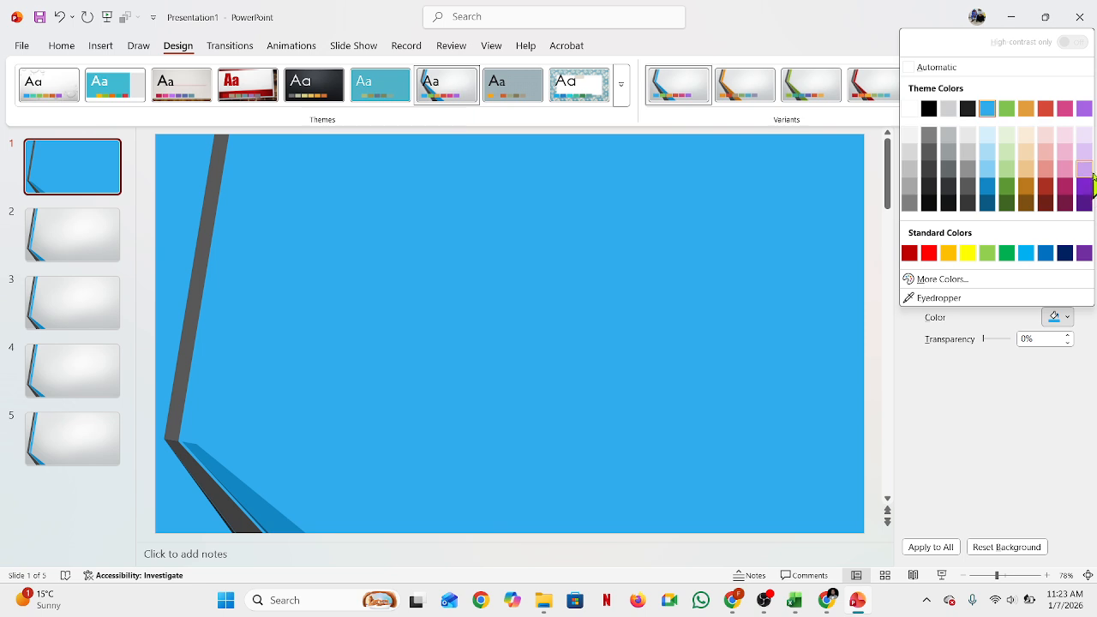
click(1088, 168)
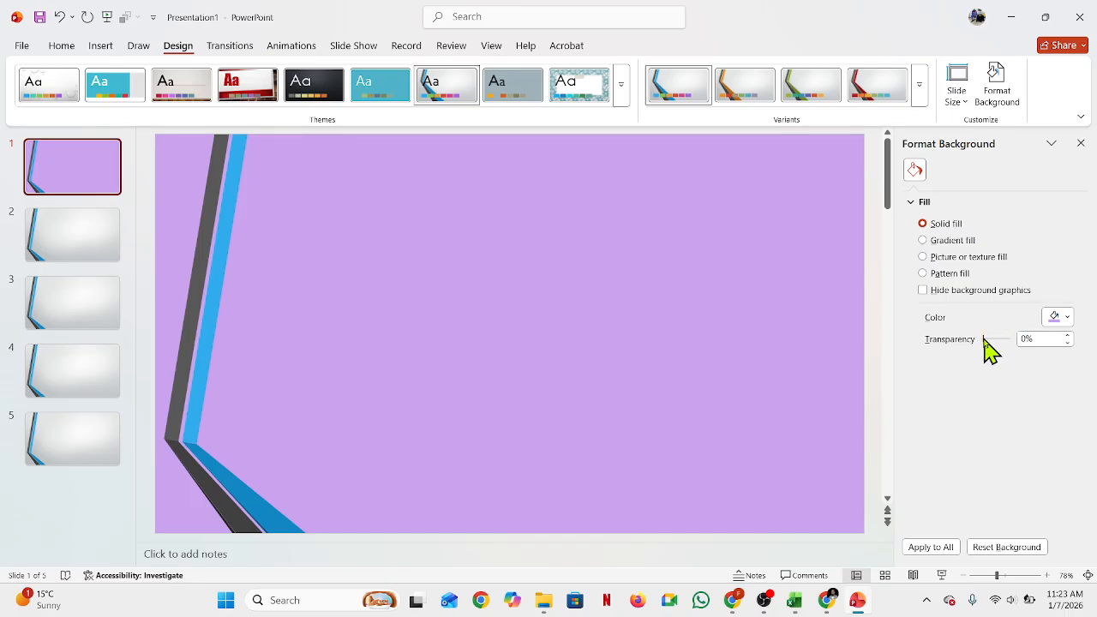
mouse_move(983, 339)
mouse_down()
mouse_move(1013, 348)
mouse_move(997, 348)
mouse_up()
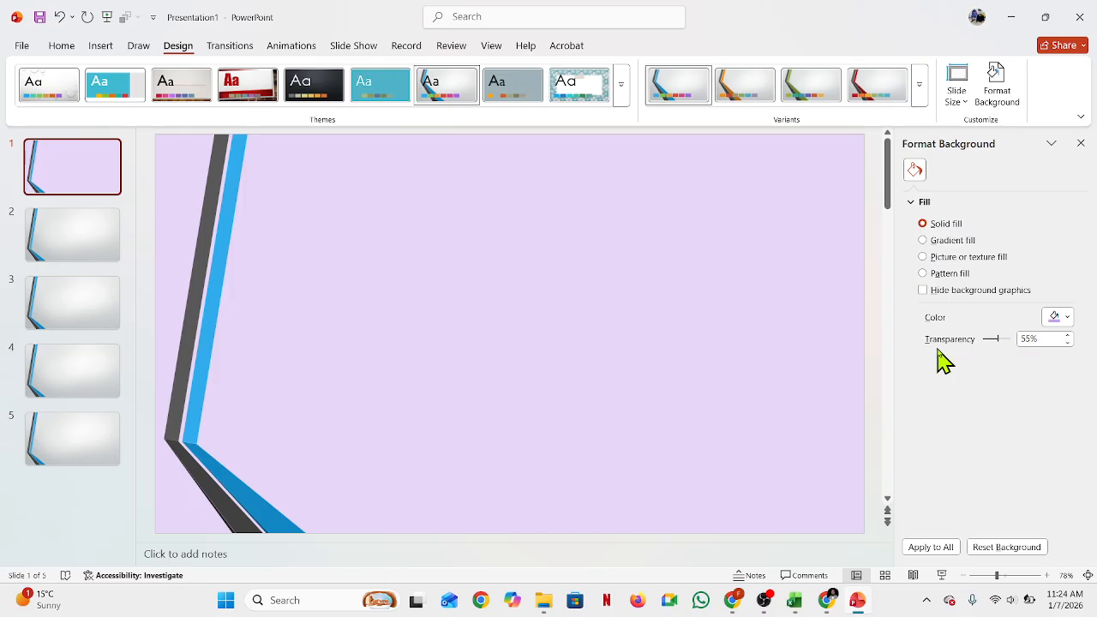
Step: Switch slide 2's background to a gradient fill and set the first gradient stop to light orange
click(54, 246)
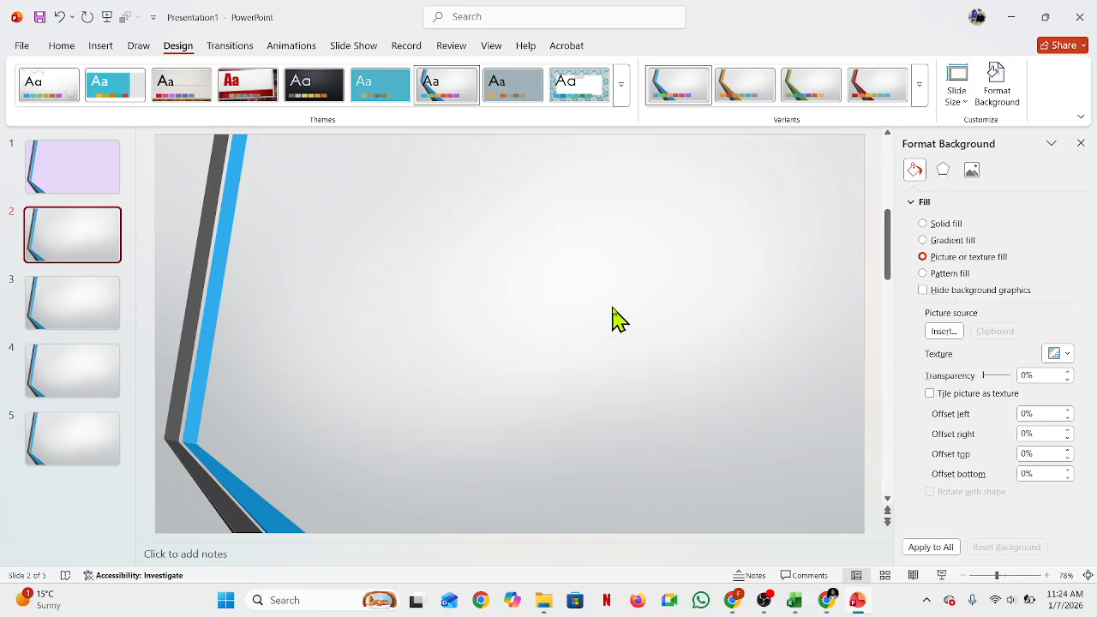
click(961, 242)
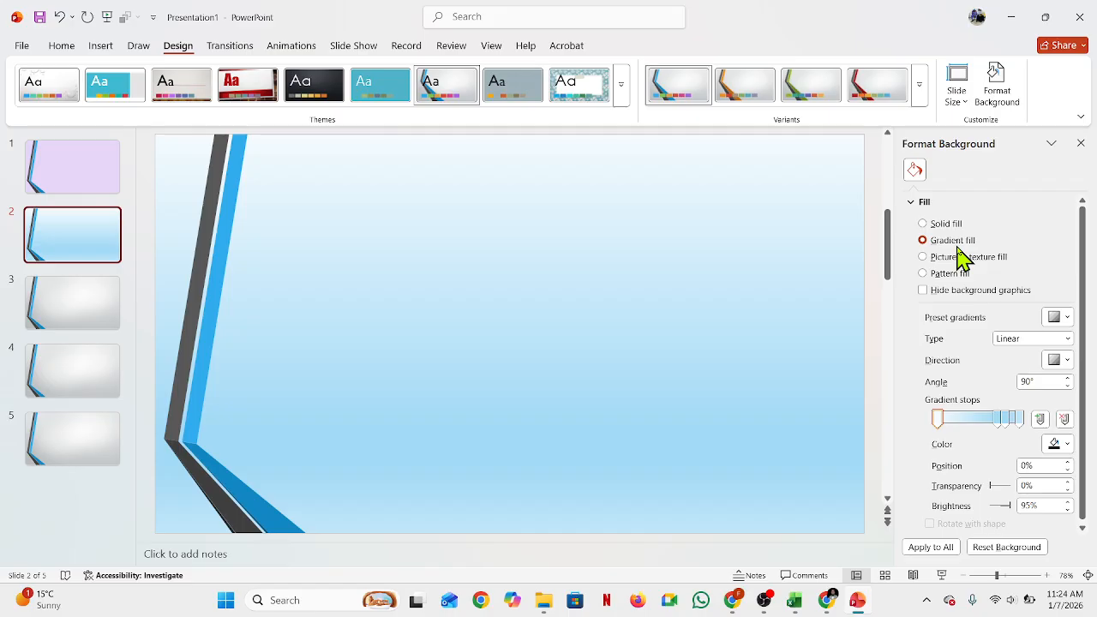
click(940, 419)
click(1065, 444)
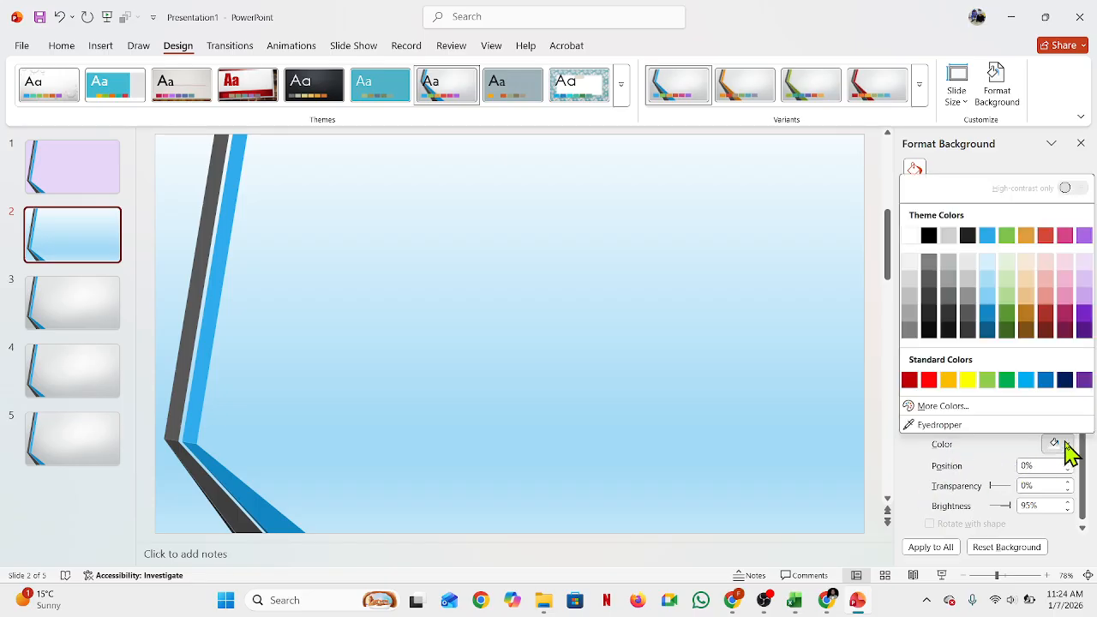
click(1029, 305)
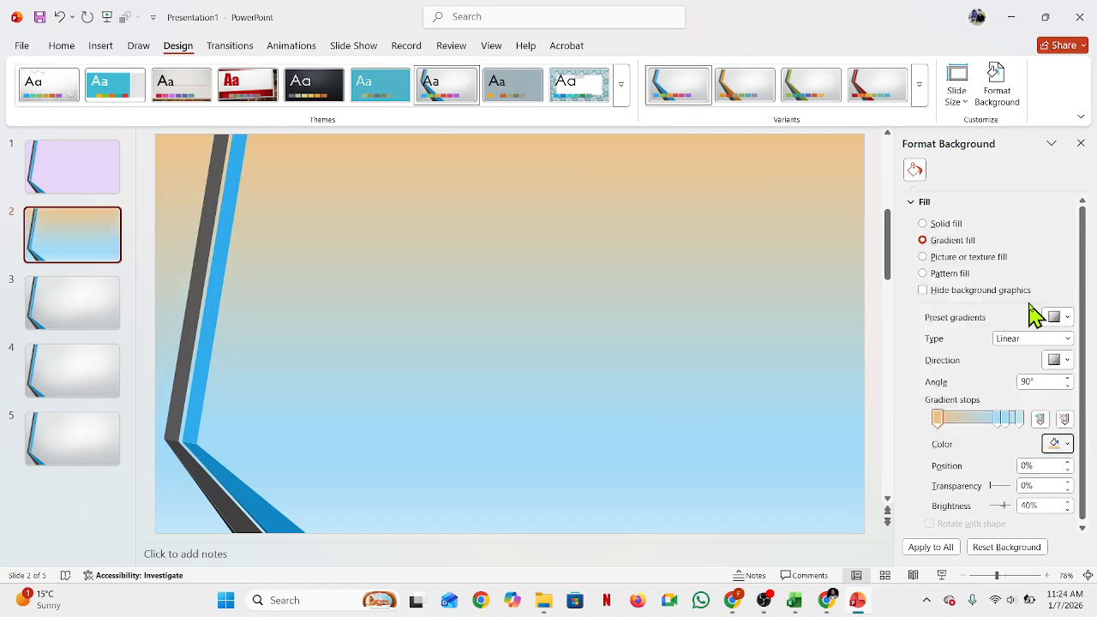
Step: Recolor the gradient stop at 74% pink, then delete that stop
click(998, 419)
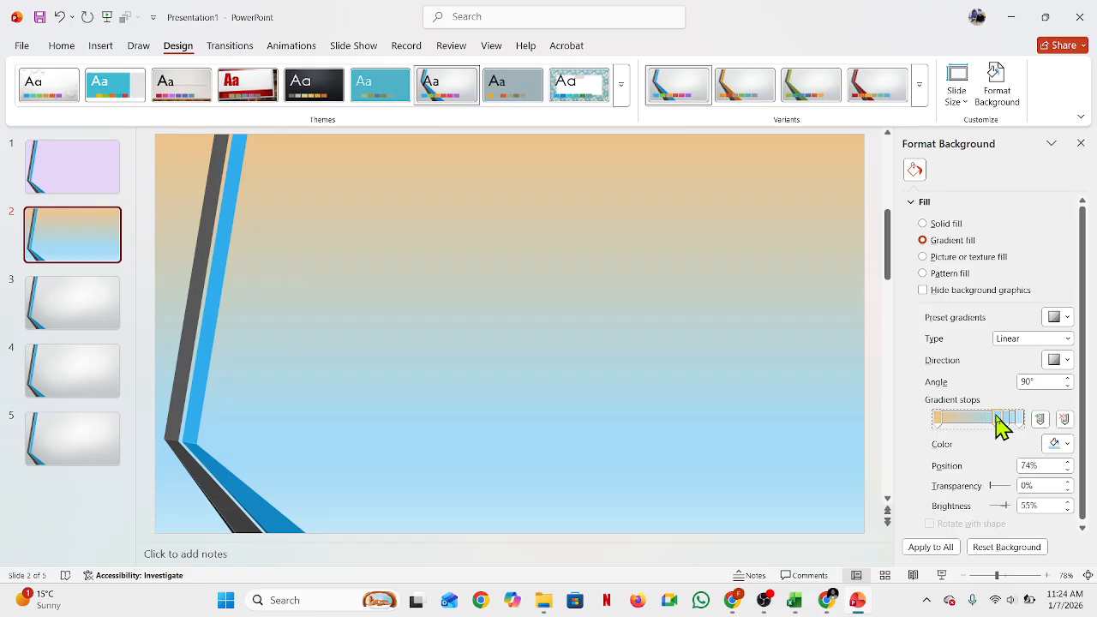
click(1067, 441)
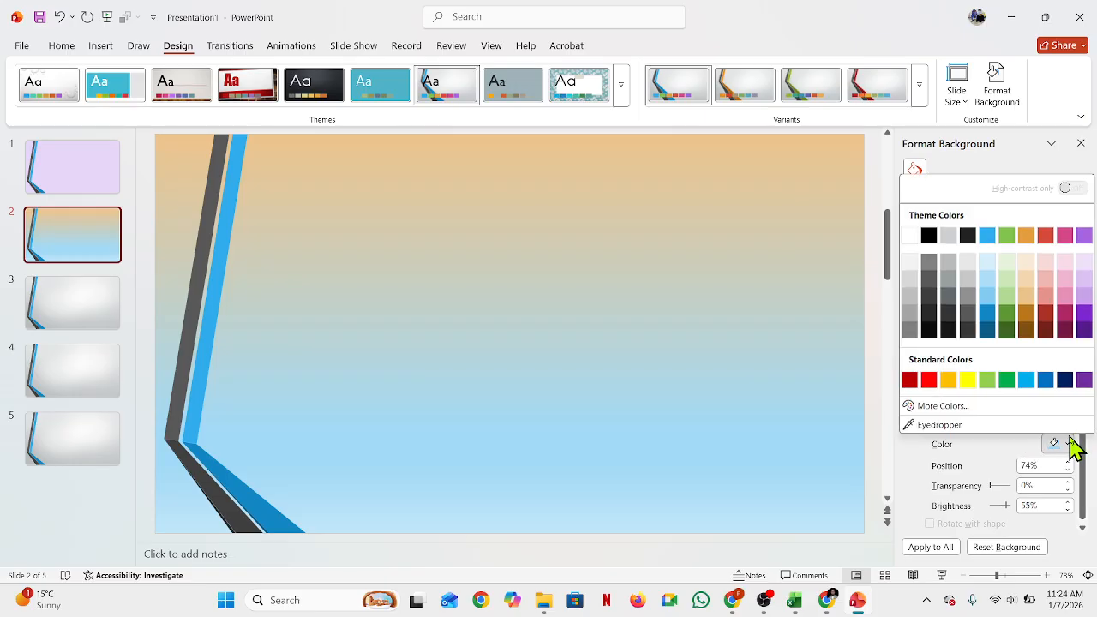
click(1067, 236)
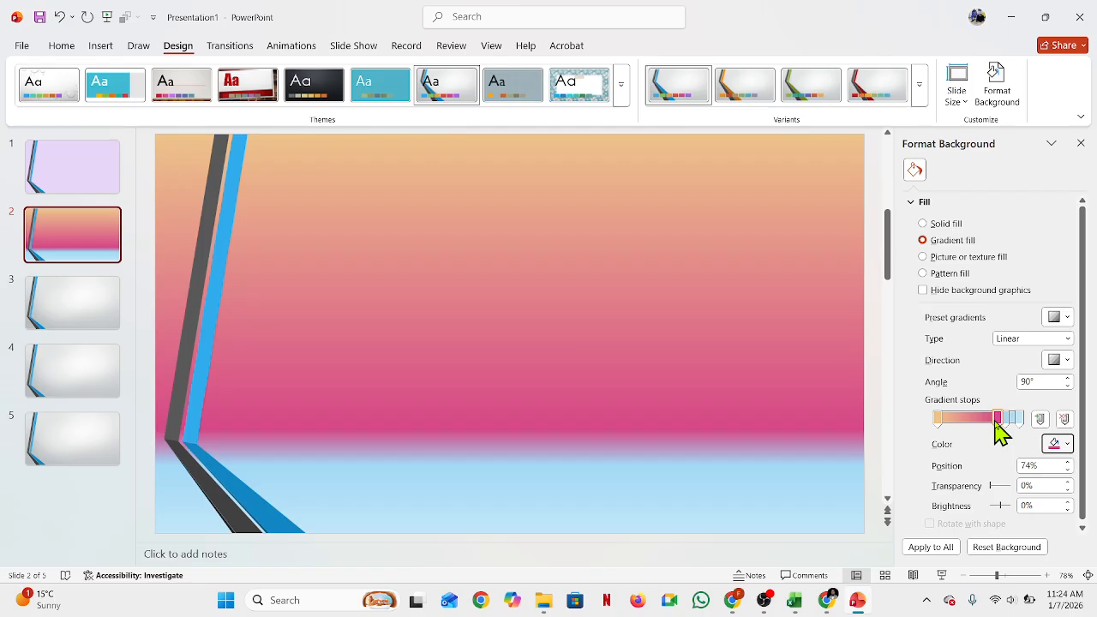
mouse_move(998, 428)
mouse_down()
mouse_move(962, 431)
mouse_move(951, 415)
mouse_move(985, 414)
mouse_up()
key(Delete)
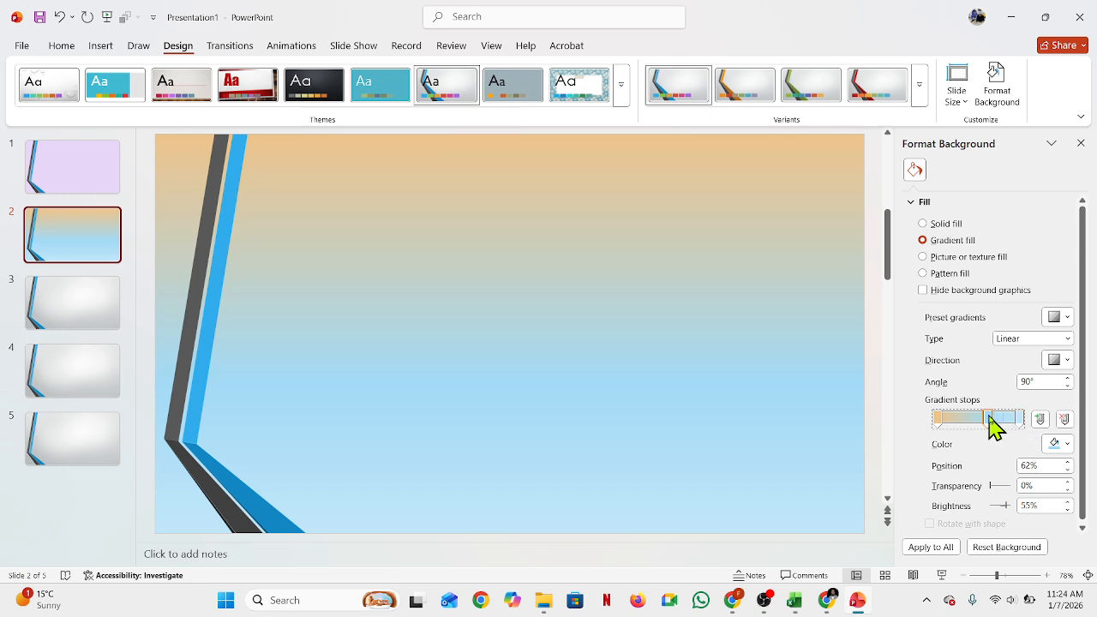
Step: Remove another gradient stop and add a new gradient stop at 50%
click(1064, 419)
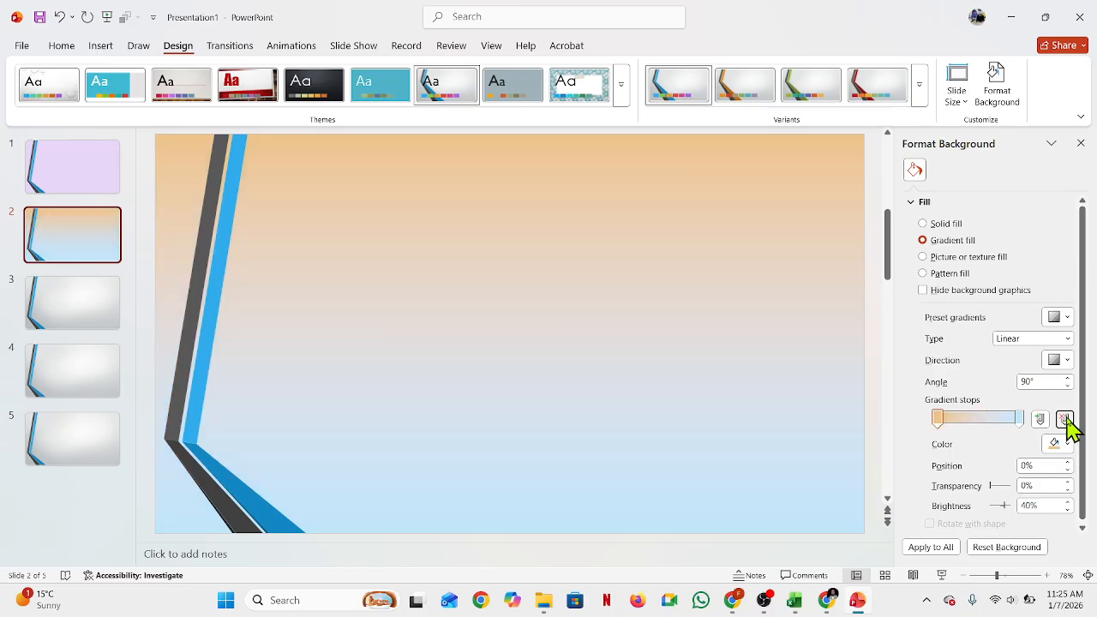
click(1039, 422)
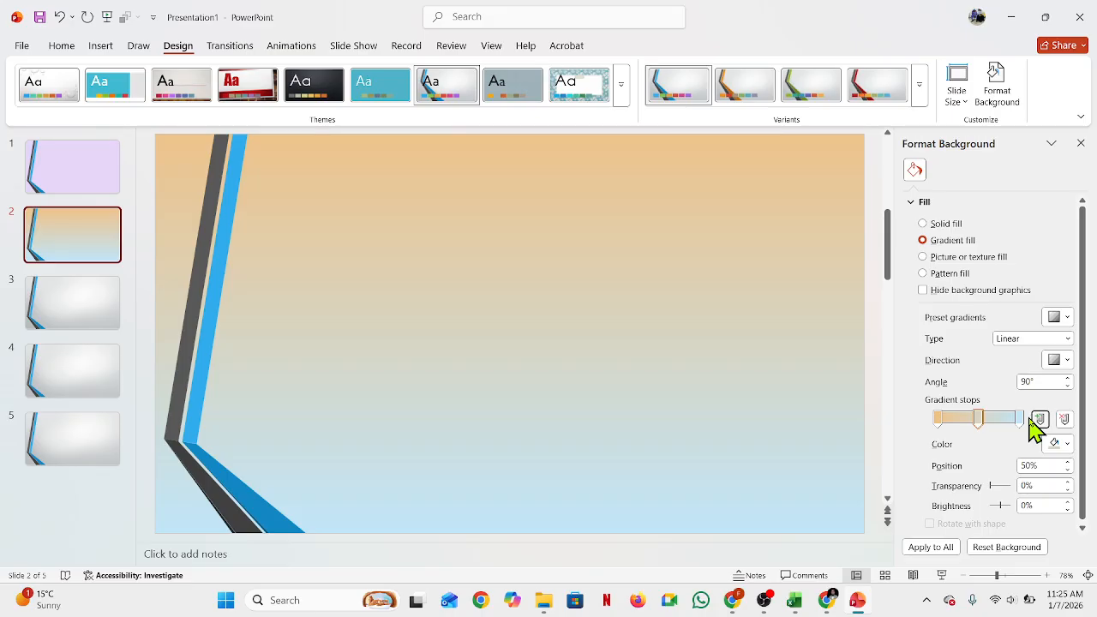
Step: Fill slide 3's background with the OIP (3) picture from the Downloads folder
click(74, 314)
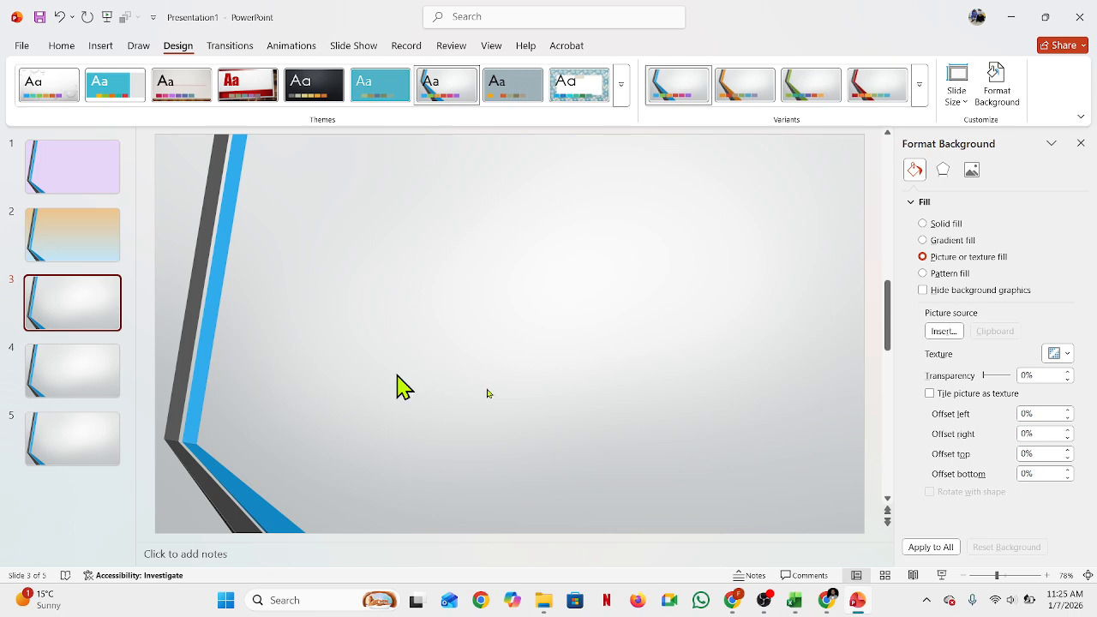
click(945, 333)
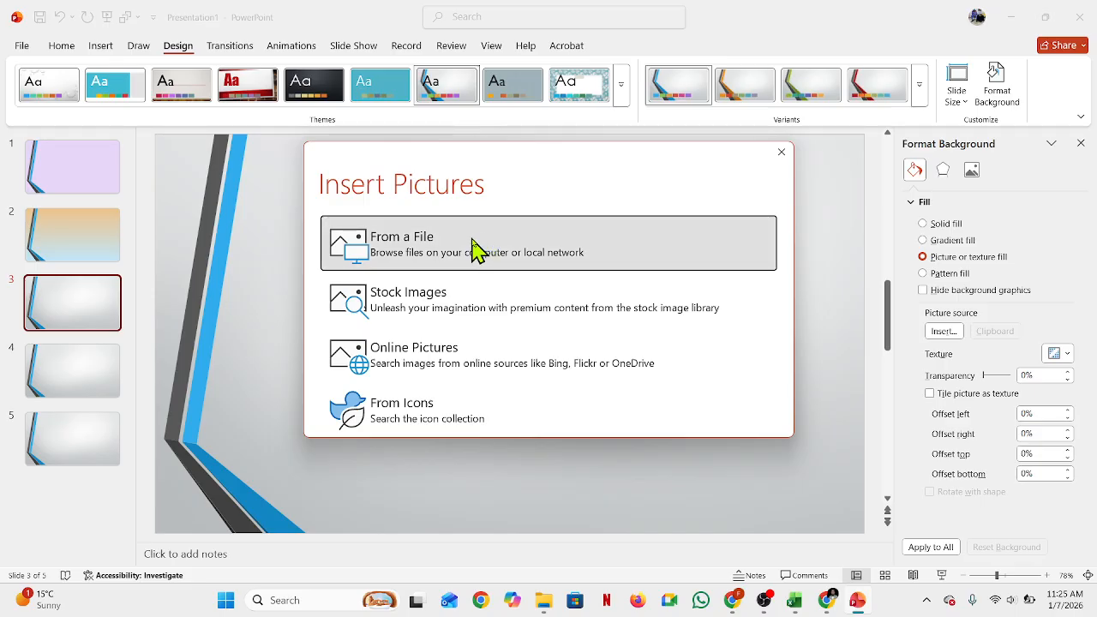
click(351, 251)
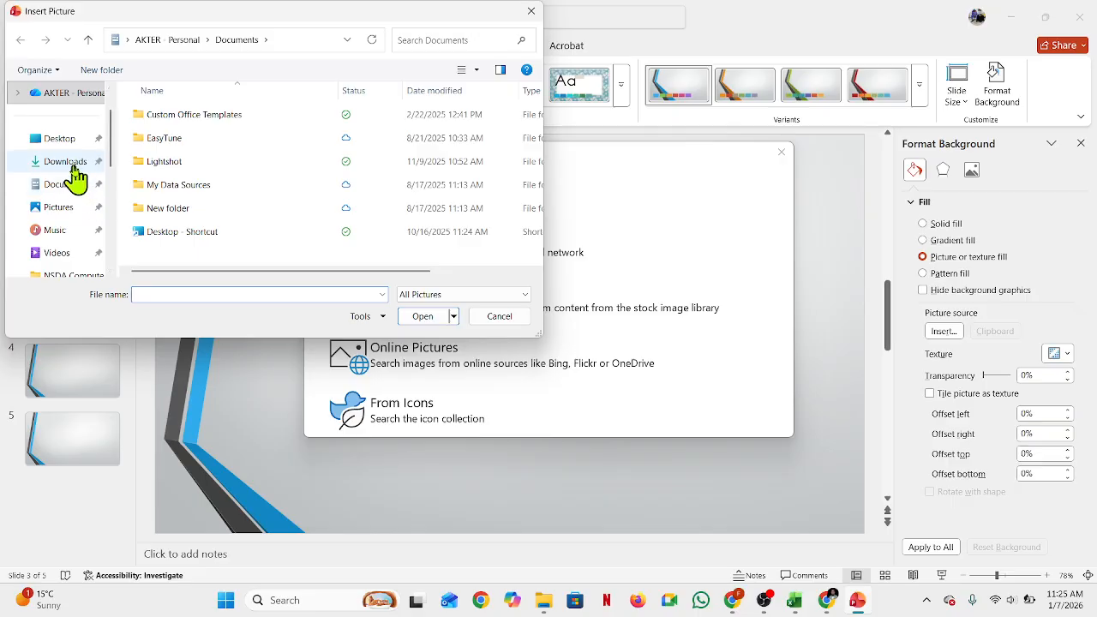
click(74, 165)
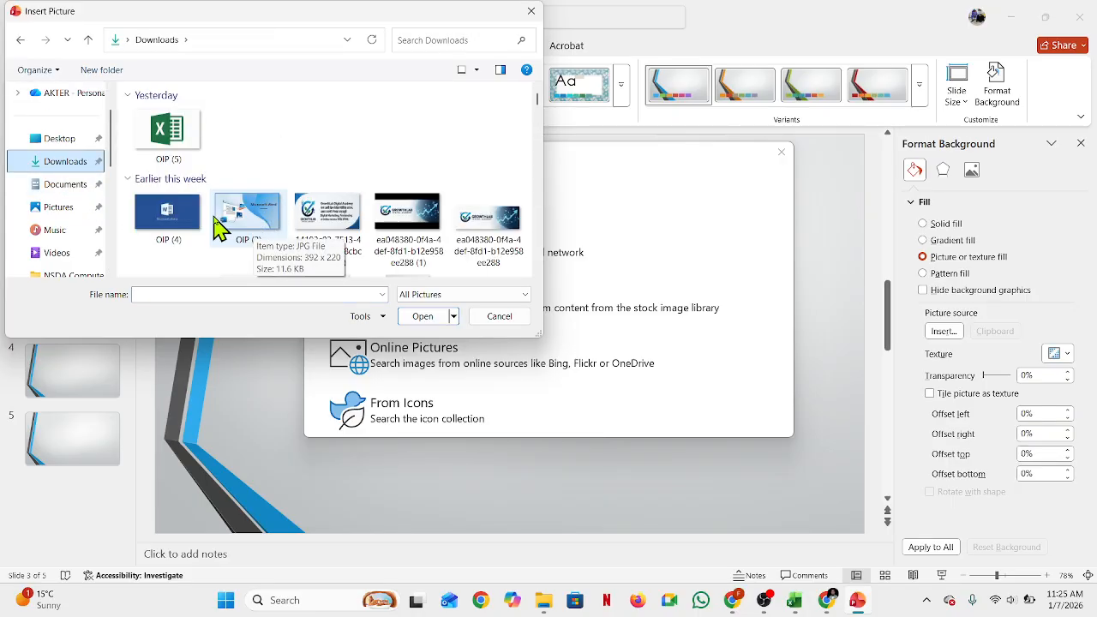
click(246, 221)
double_click(246, 221)
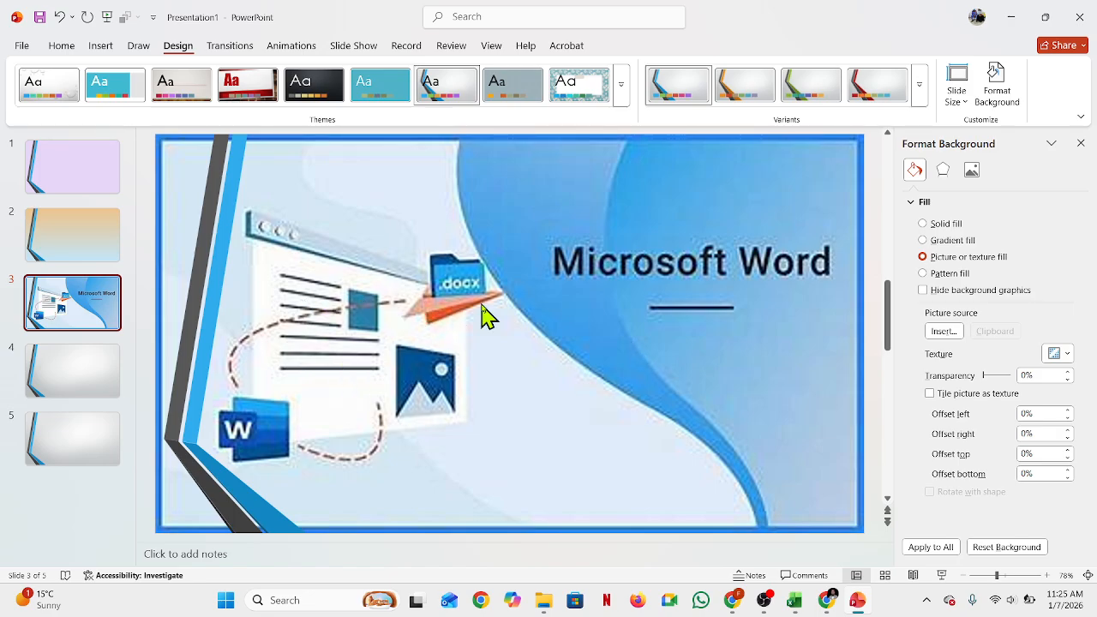
Step: Apply the Green marble texture as slide 4's background
click(59, 392)
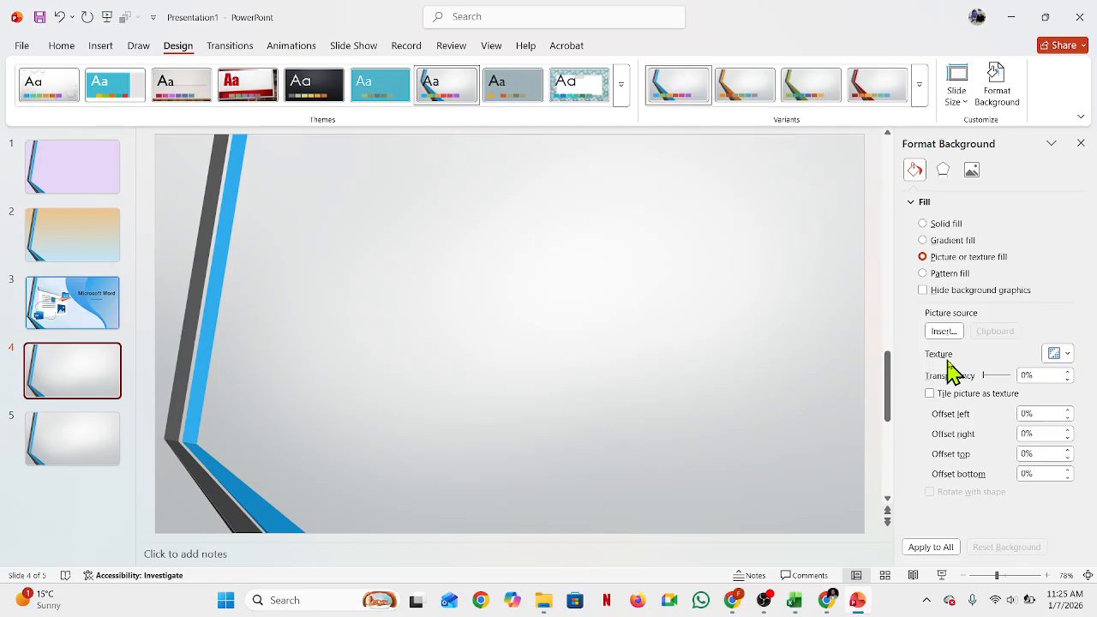
click(1067, 354)
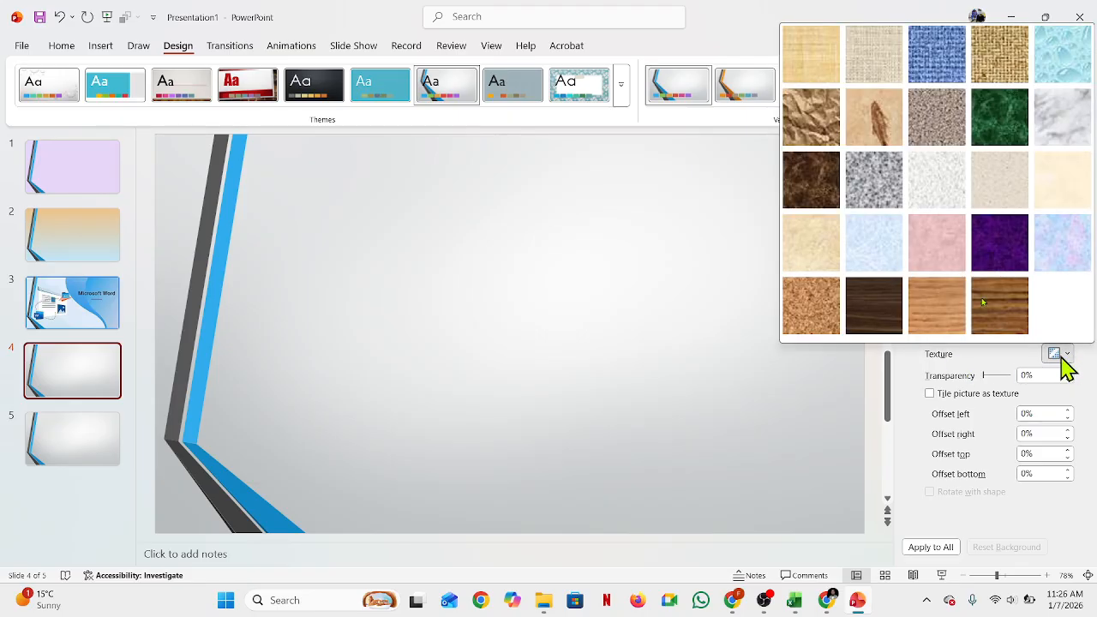
click(1004, 112)
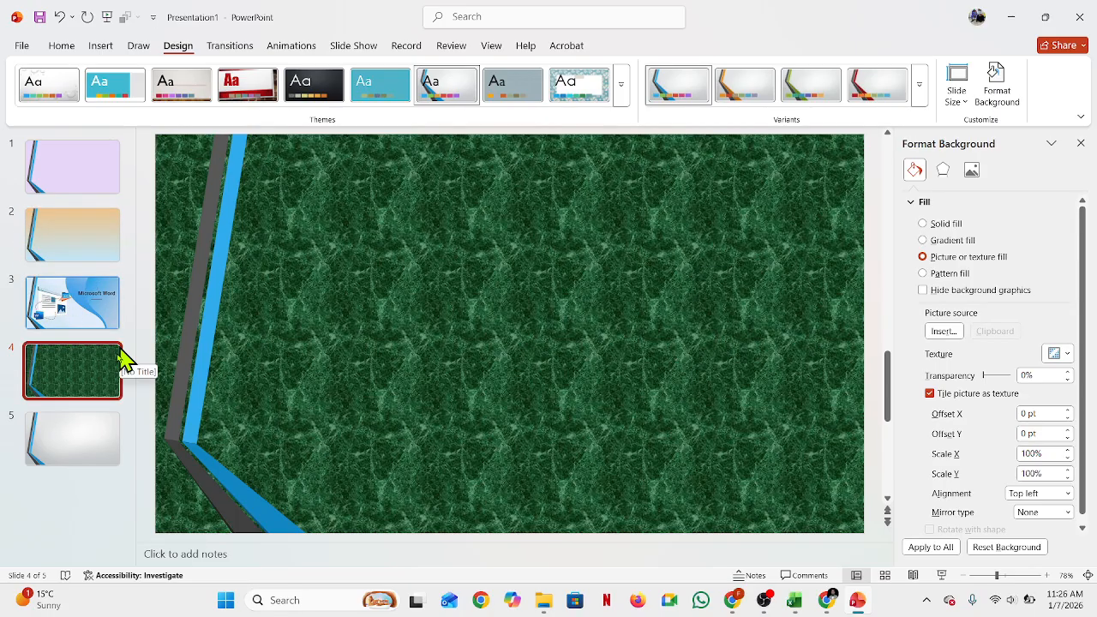
Step: Switch slide 5's background to a pattern fill using the wide diagonal stripes pattern
click(84, 443)
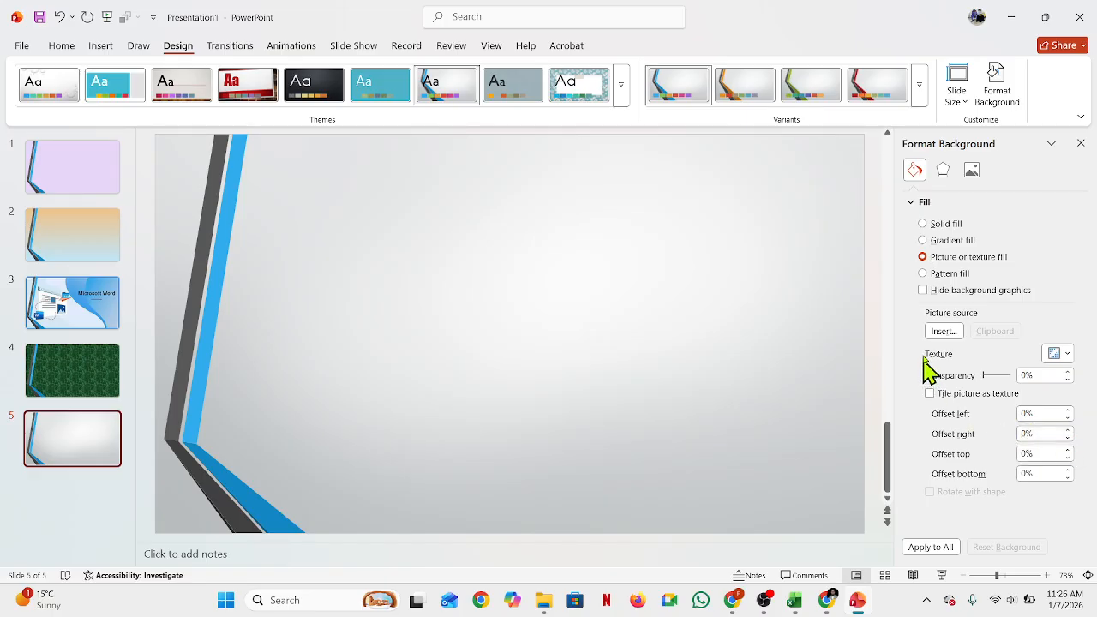
click(959, 279)
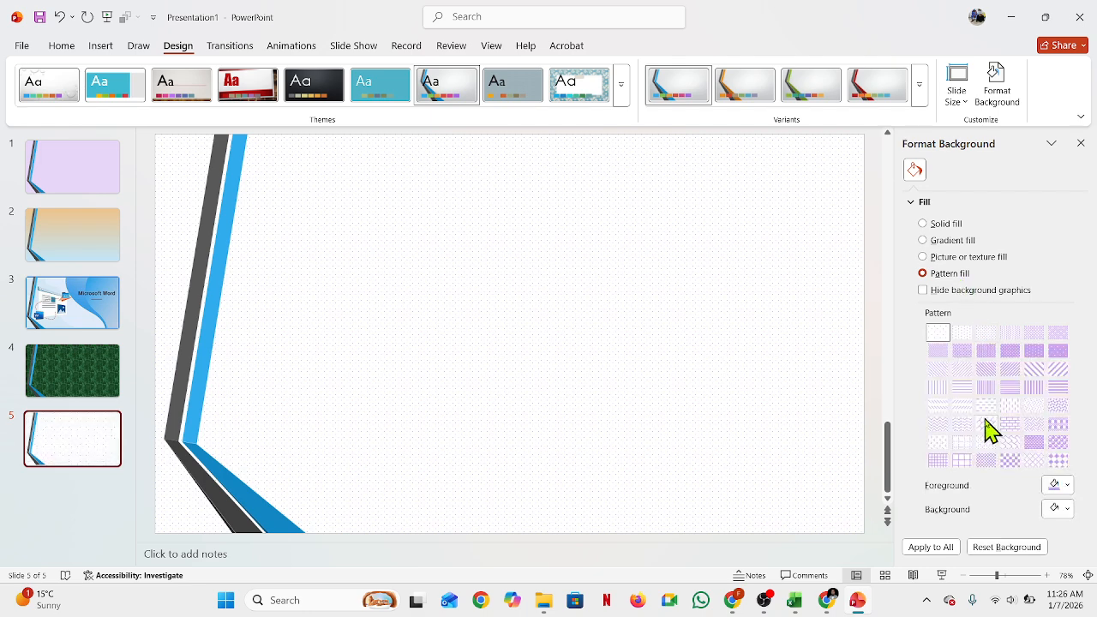
click(1039, 374)
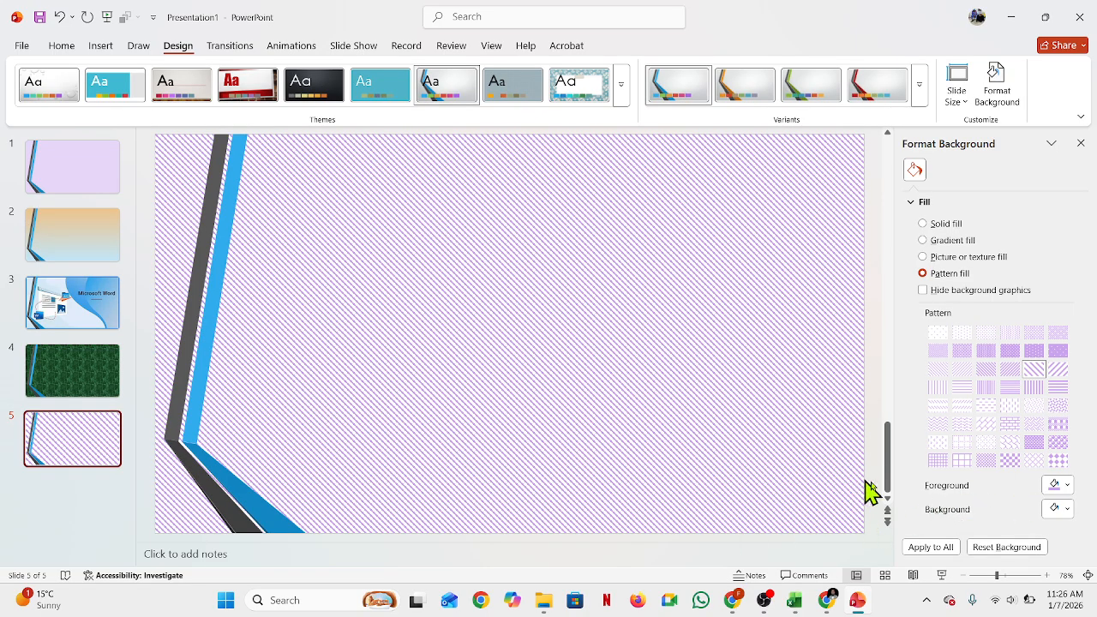
Step: Set the pattern's background colour to black and its foreground colour to standard red
click(1068, 509)
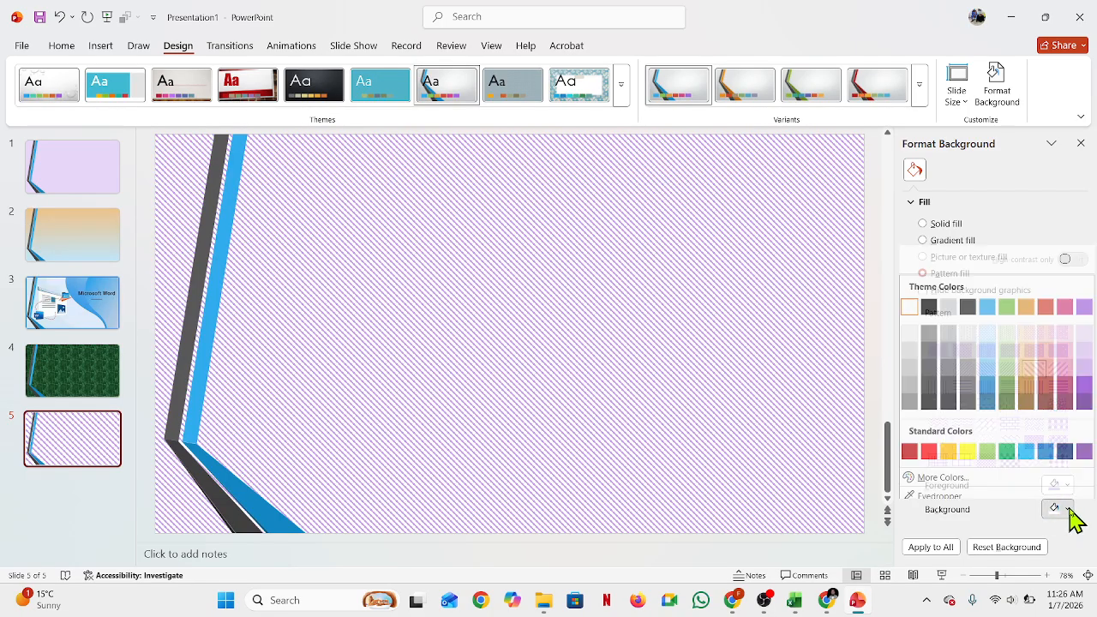
click(930, 302)
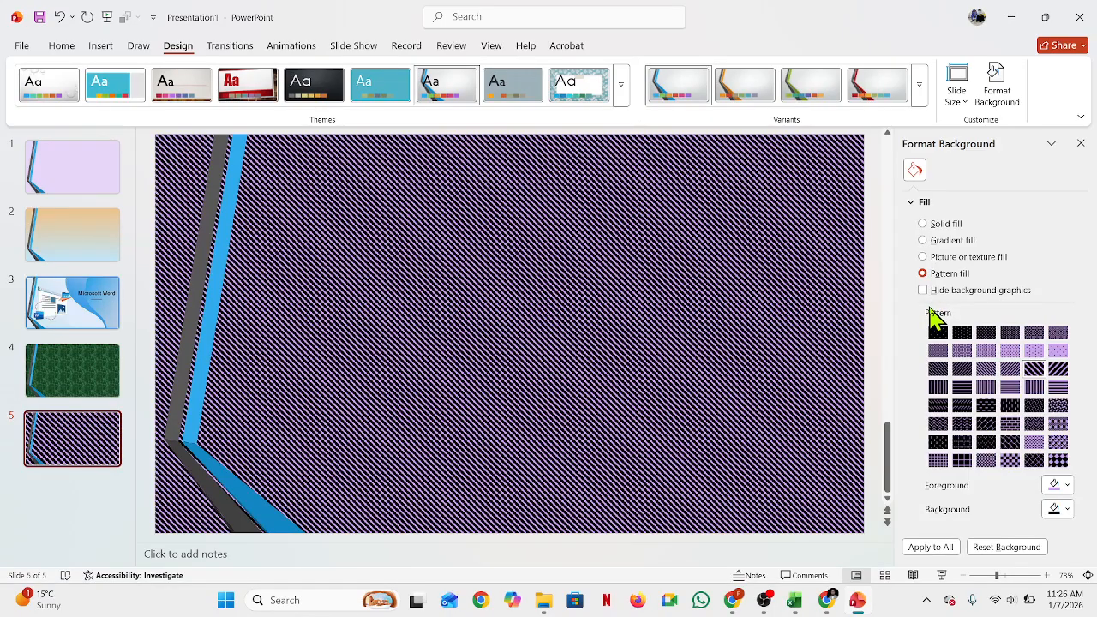
click(1068, 485)
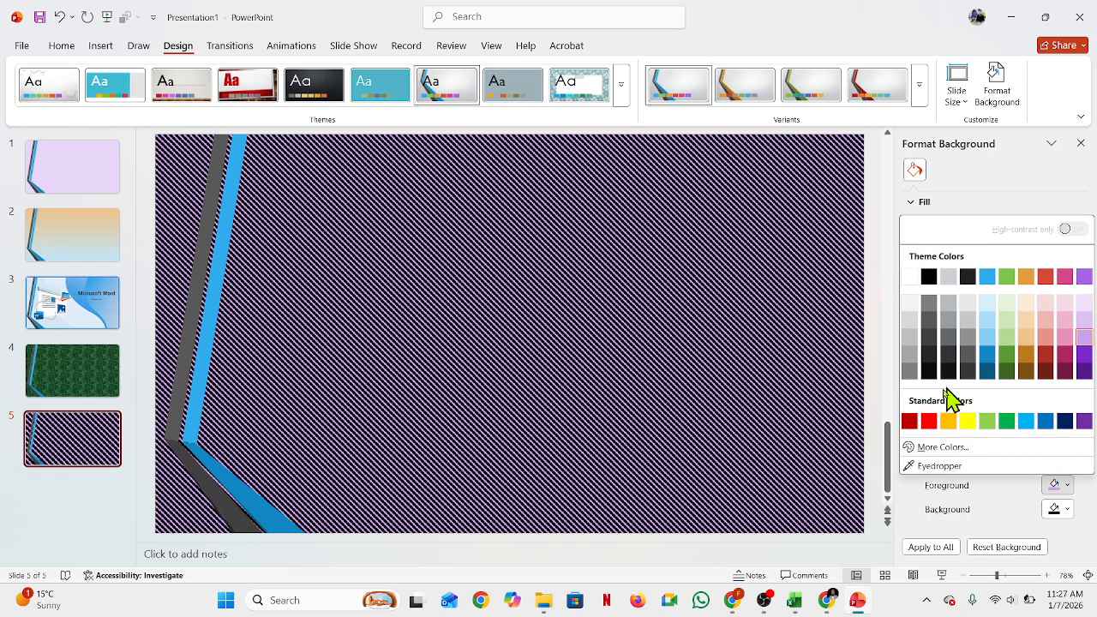
click(928, 420)
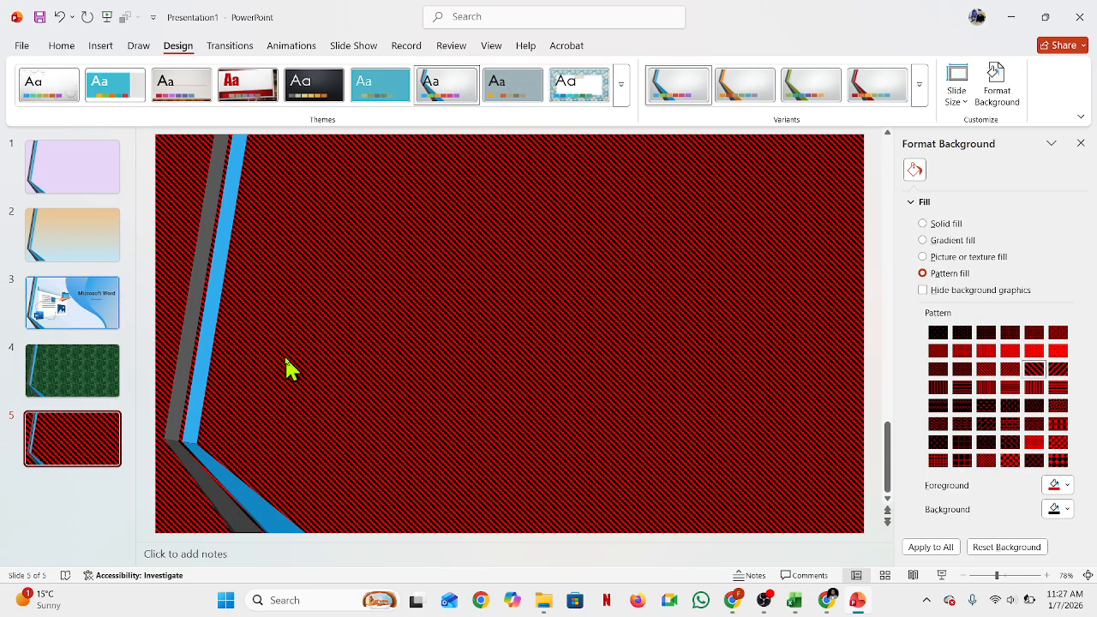
Step: Insert a new slide after slide 3
click(54, 166)
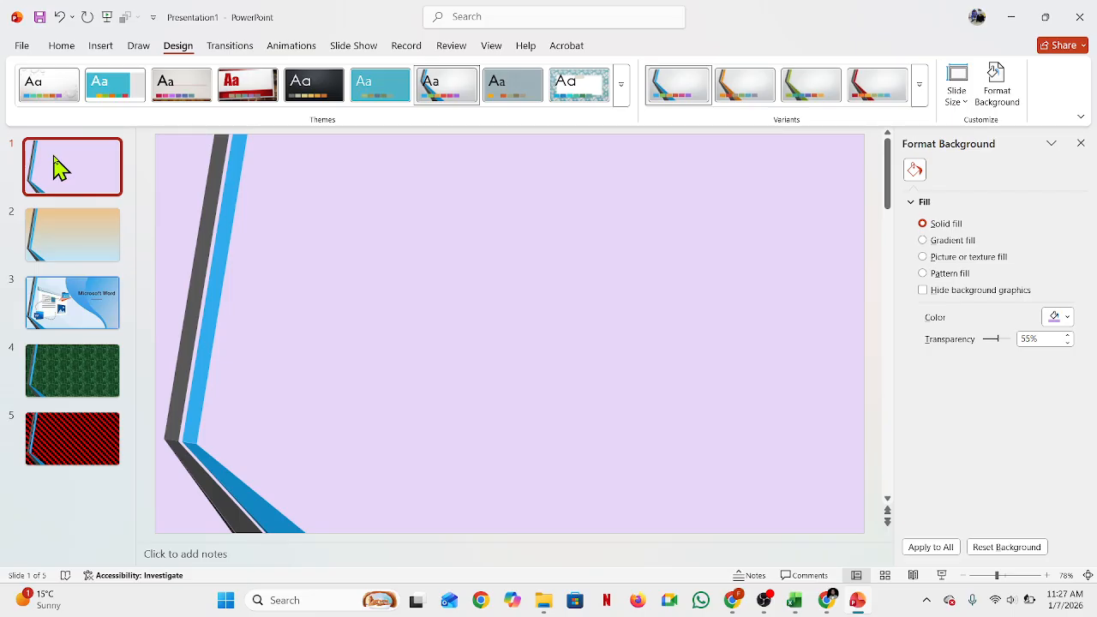
click(48, 440)
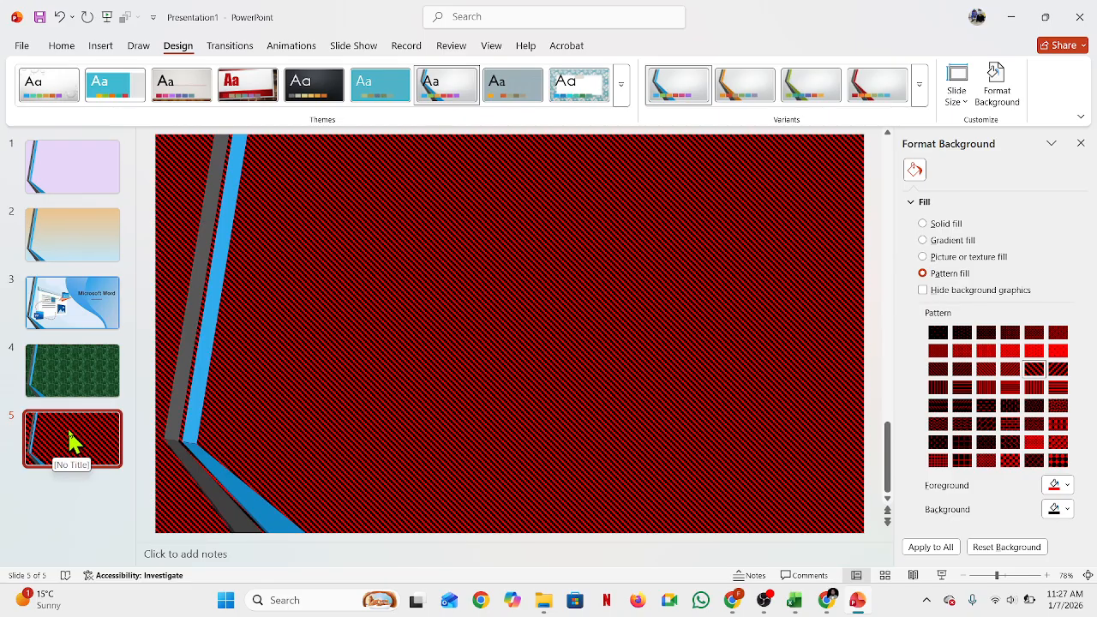
click(67, 319)
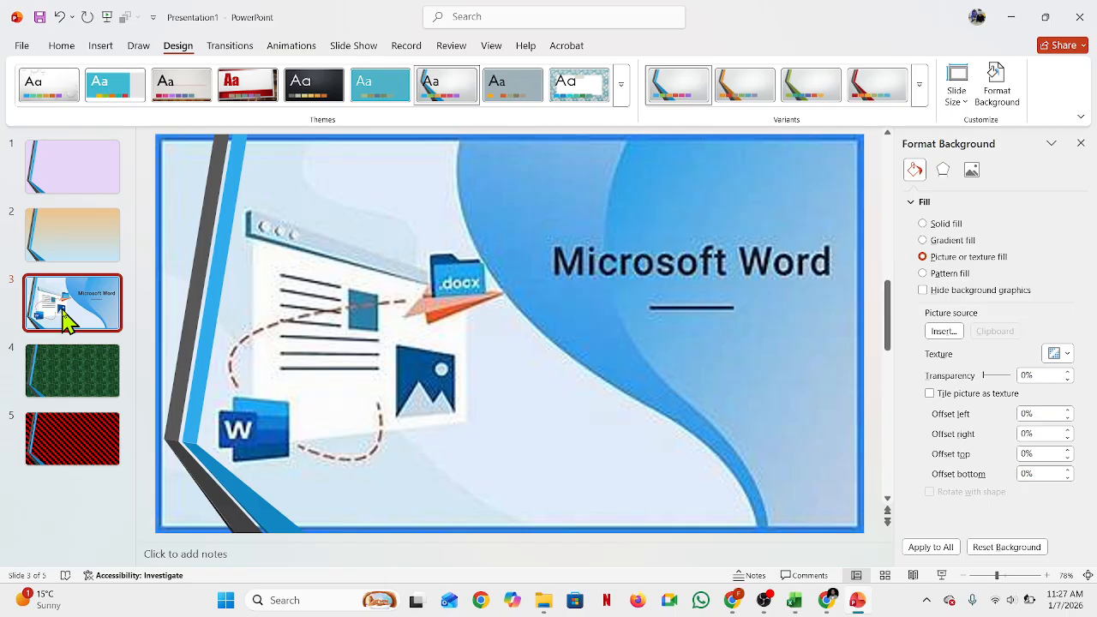
key(ctrl+m)
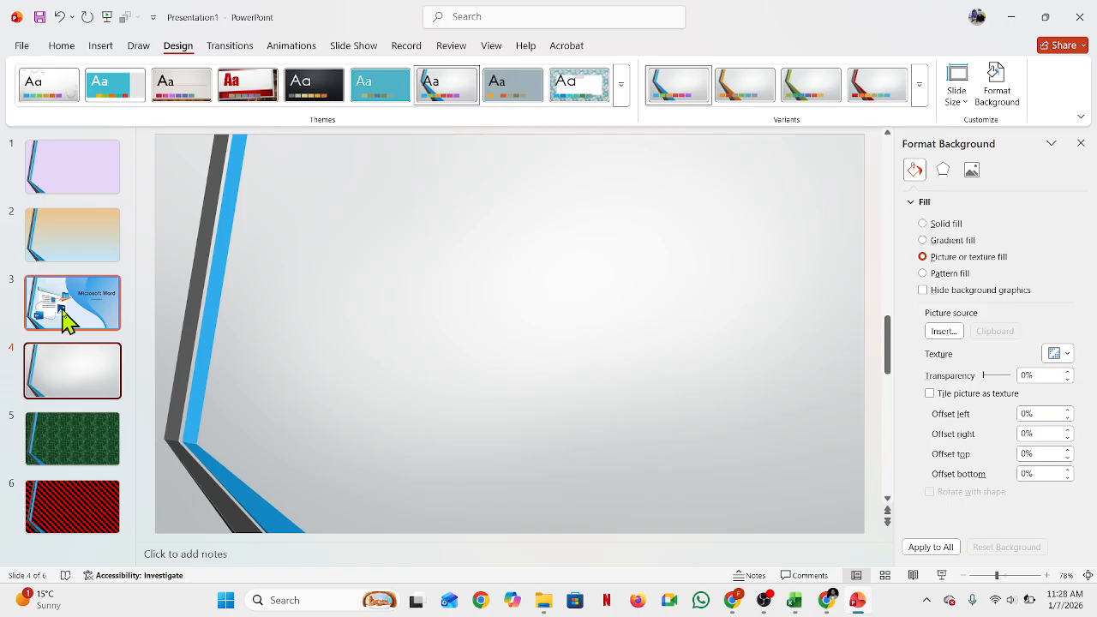
Step: Move the red pattern slide from the end to position 2
click(47, 521)
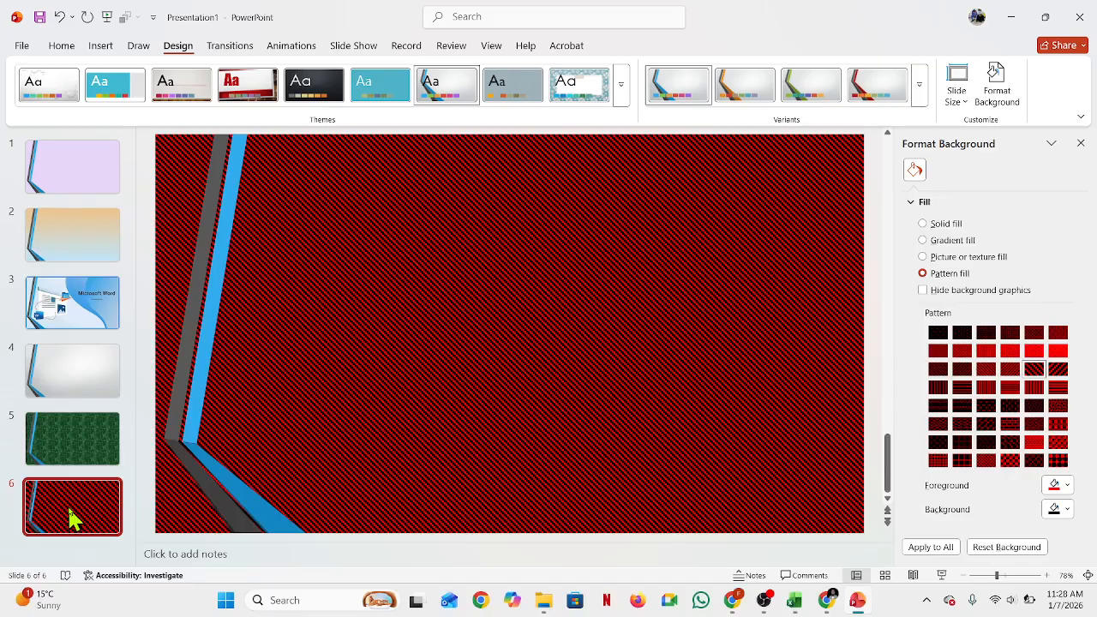
drag(72, 516, 75, 236)
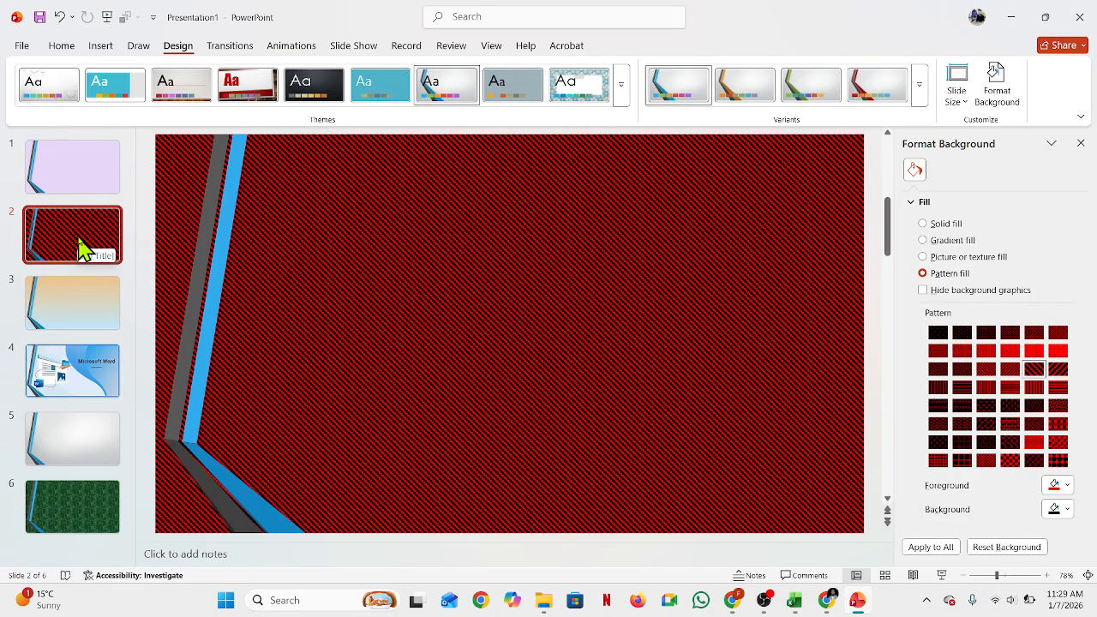
Step: Draw a wide text box near the top of slide 1
click(61, 45)
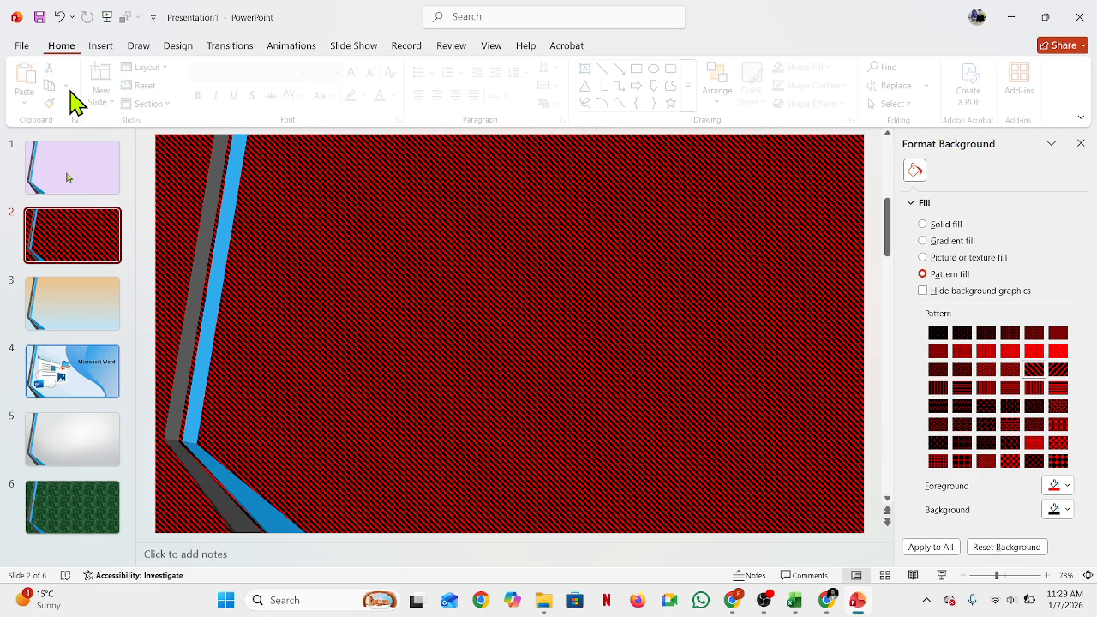
click(68, 193)
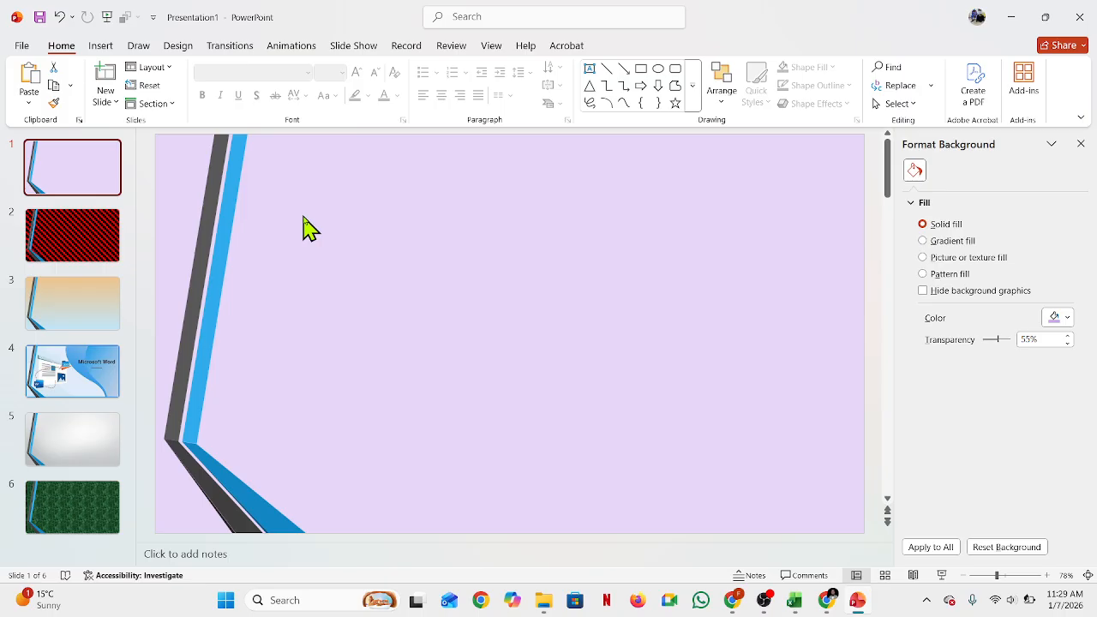
click(589, 70)
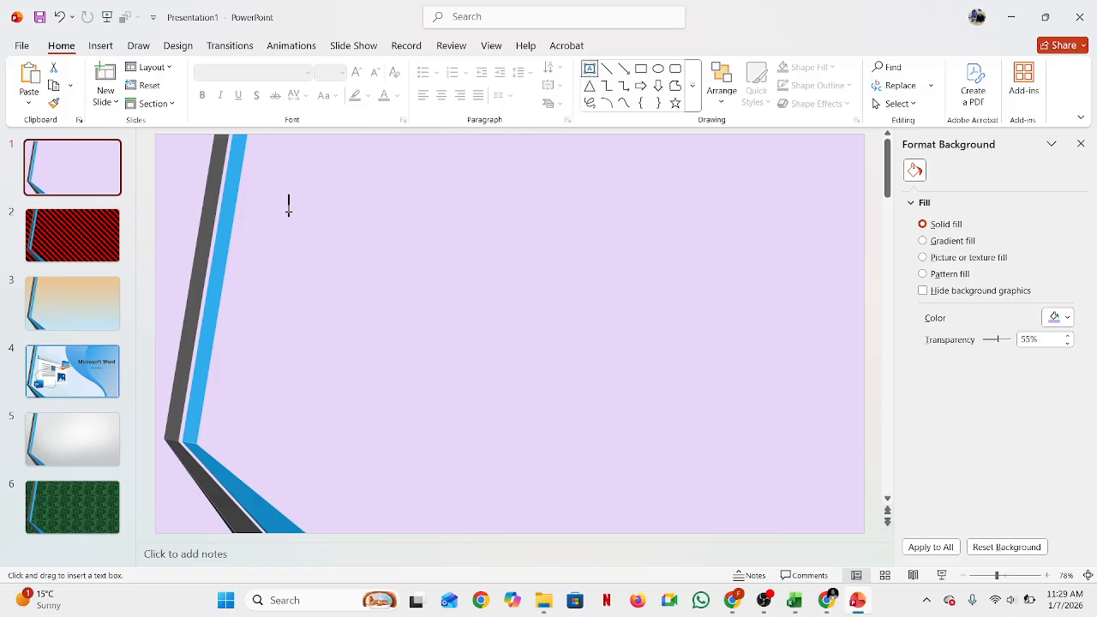
mouse_move(289, 212)
mouse_down()
mouse_move(622, 316)
mouse_move(785, 333)
mouse_up()
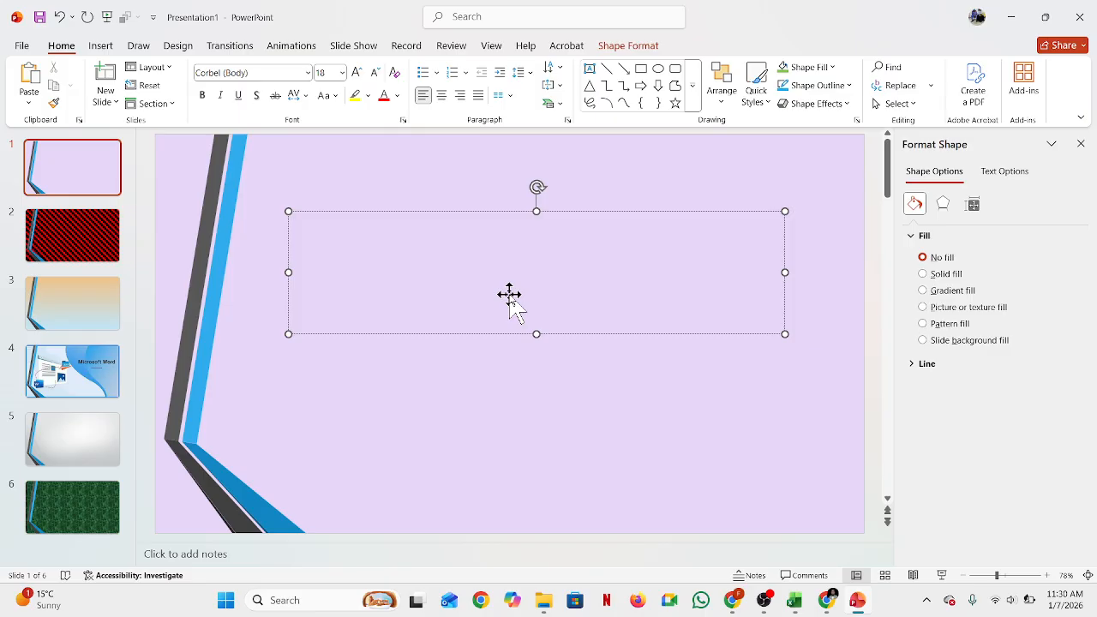
Step: Enter the text "বিসমিল্লাহির রাহমানির রাহিম" in the text box
drag(510, 296, 515, 305)
text(বিজ)
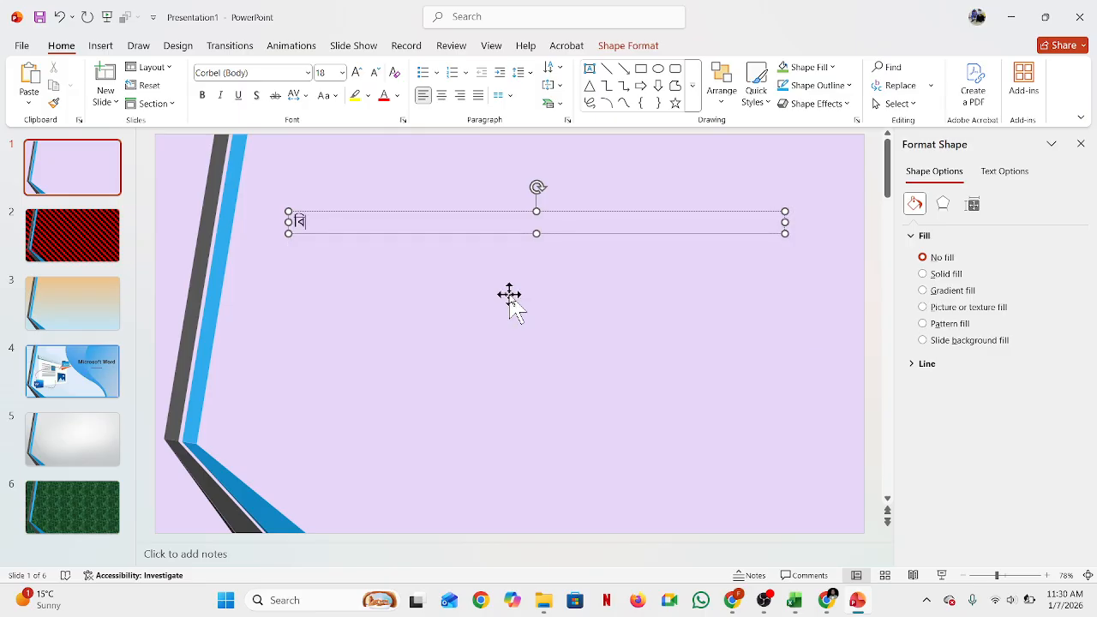
key(BackSpace)
text(সমিল্লাহির)
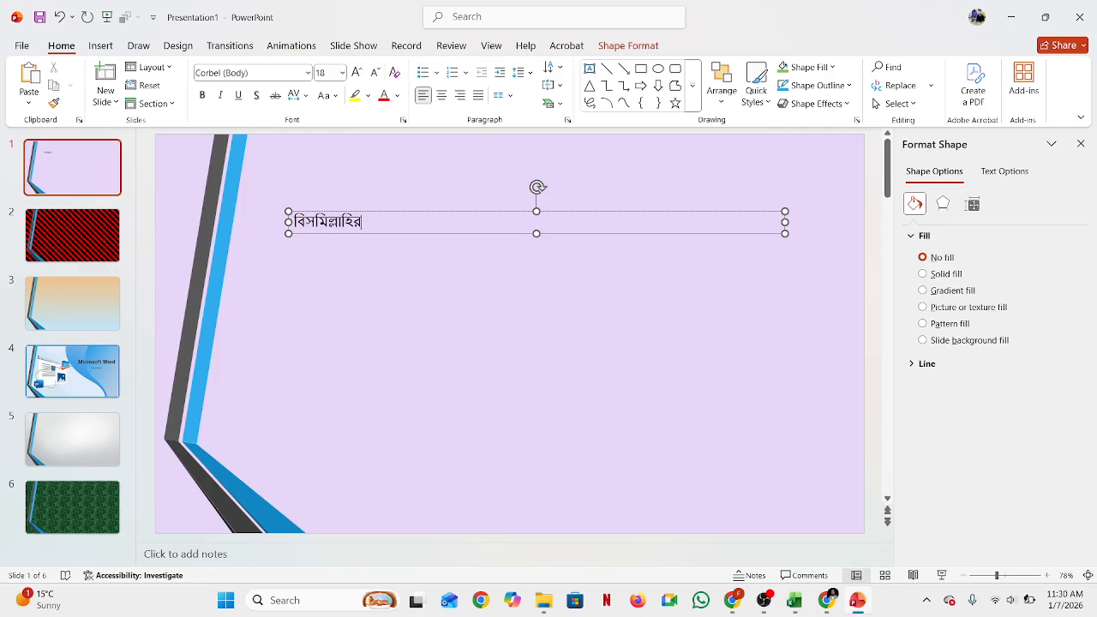
text( রাহমানি)
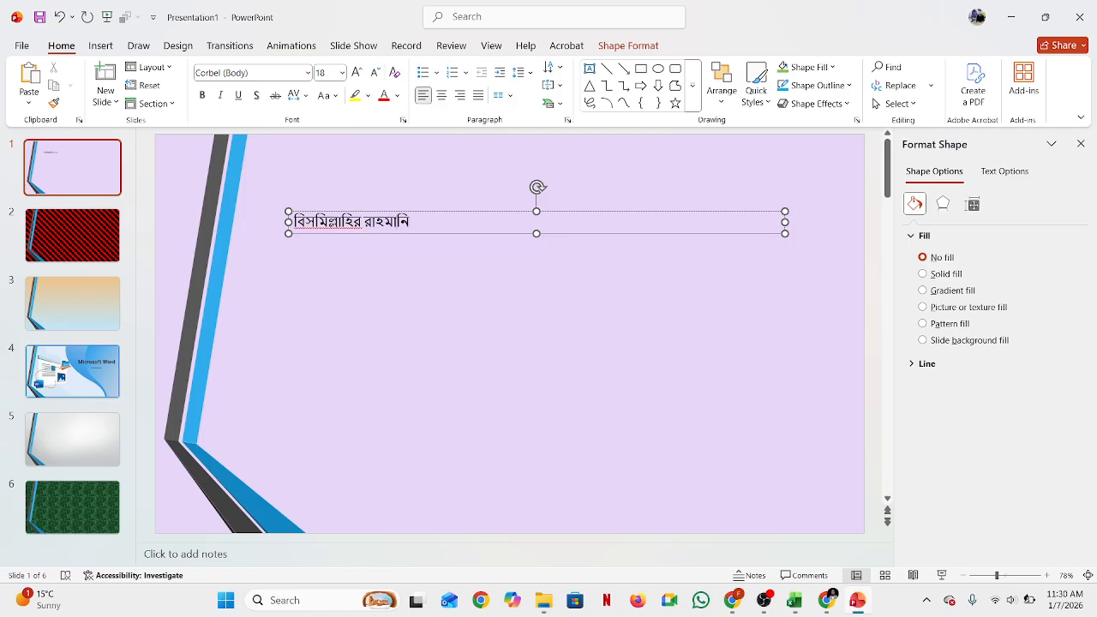
text(র রাহিম)
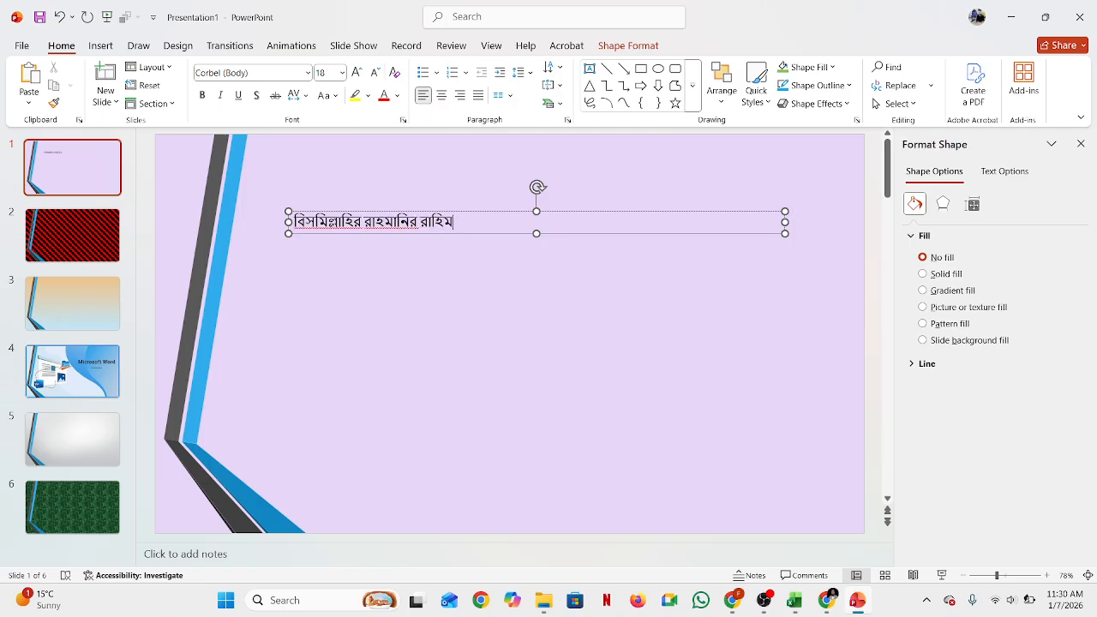
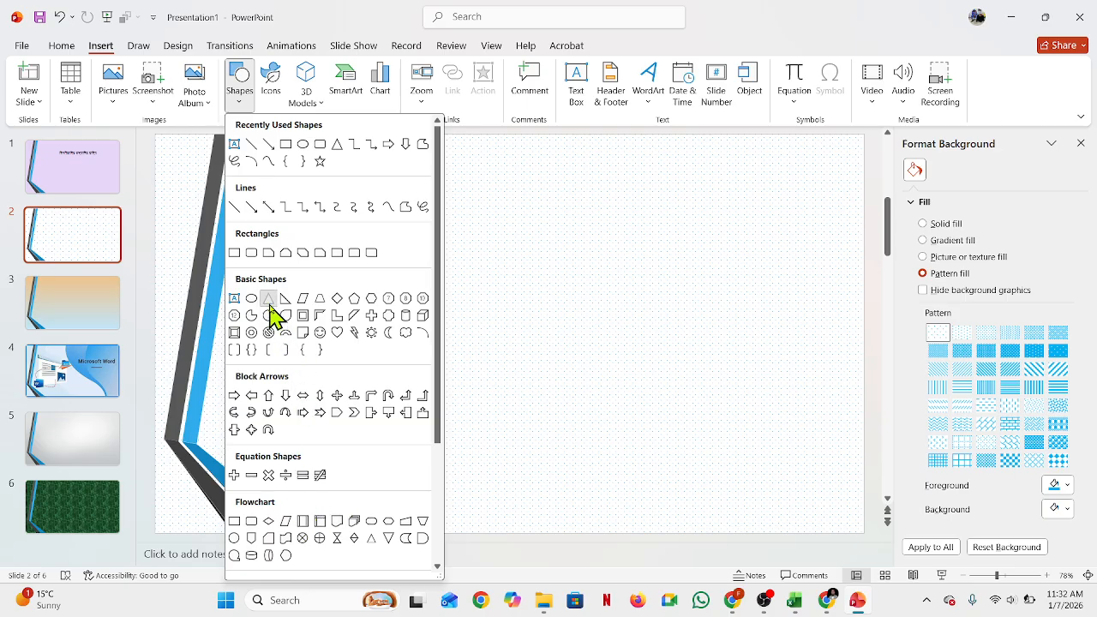
Step: Draw a tall isosceles triangle about 0.8 by 2.65 inches on slide 2 and remove its outline
click(269, 315)
drag(351, 225, 393, 365)
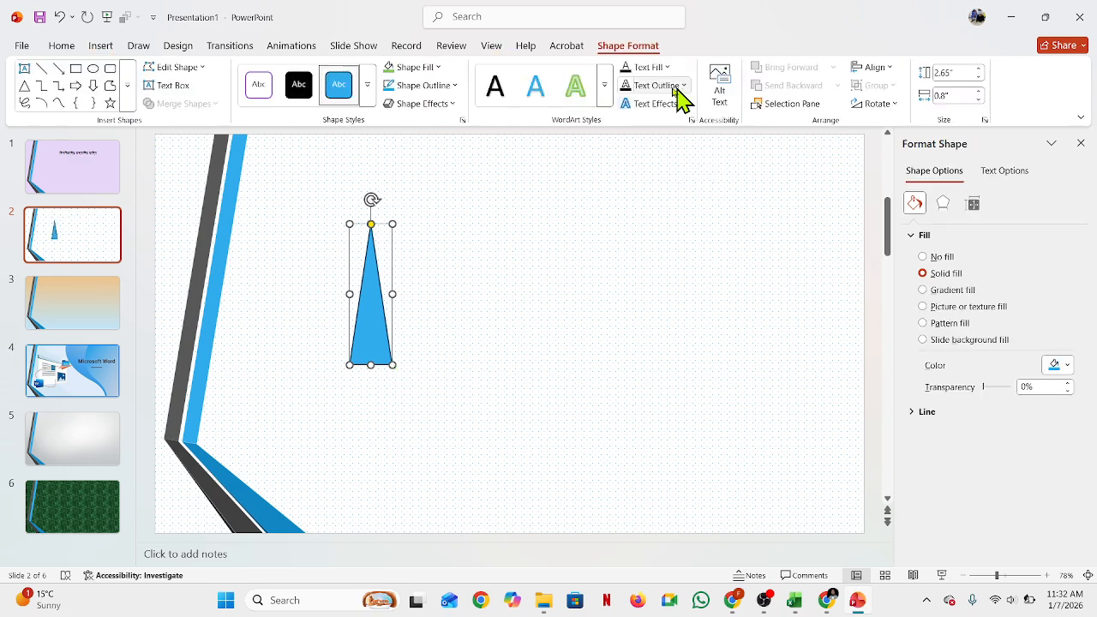
click(440, 71)
click(440, 72)
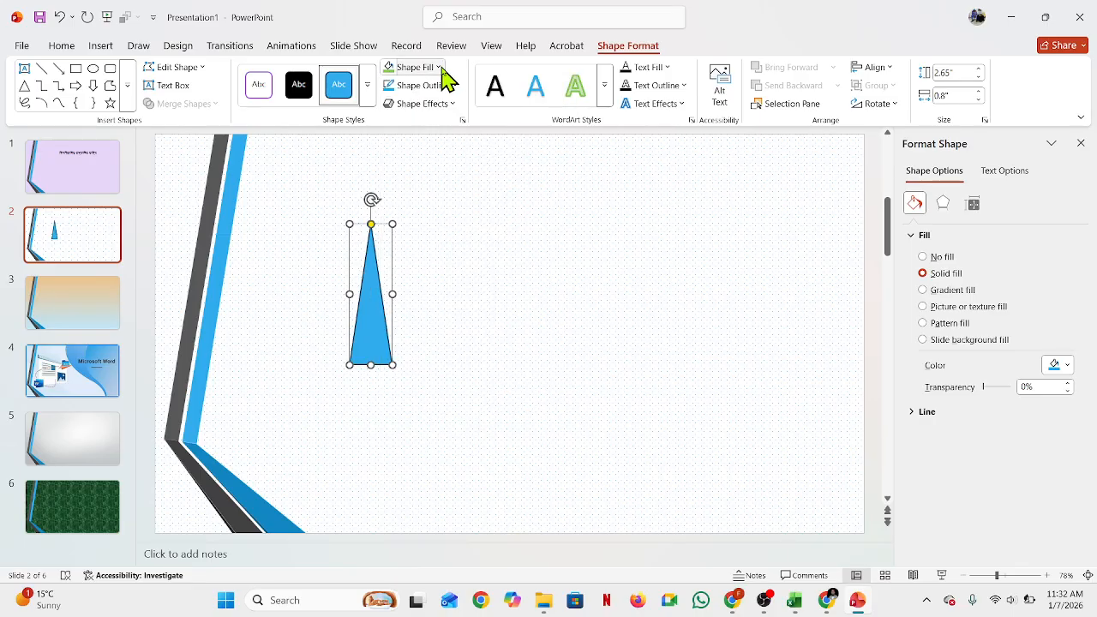
click(452, 86)
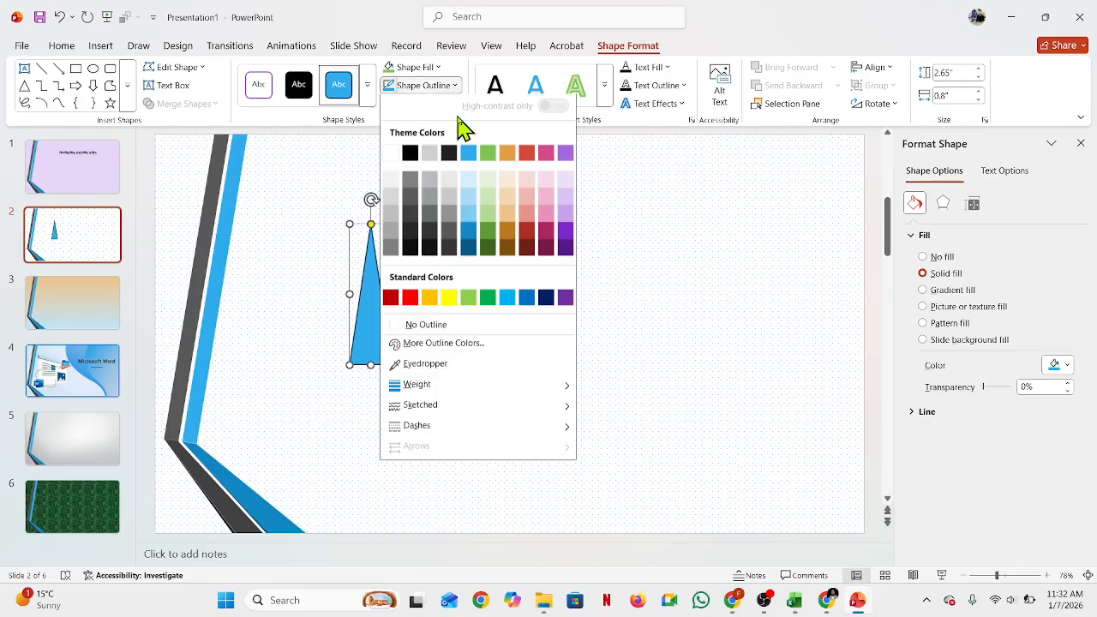
click(426, 330)
Step: Duplicate the triangle twice and space the three triangles evenly in a row
drag(349, 299, 548, 288)
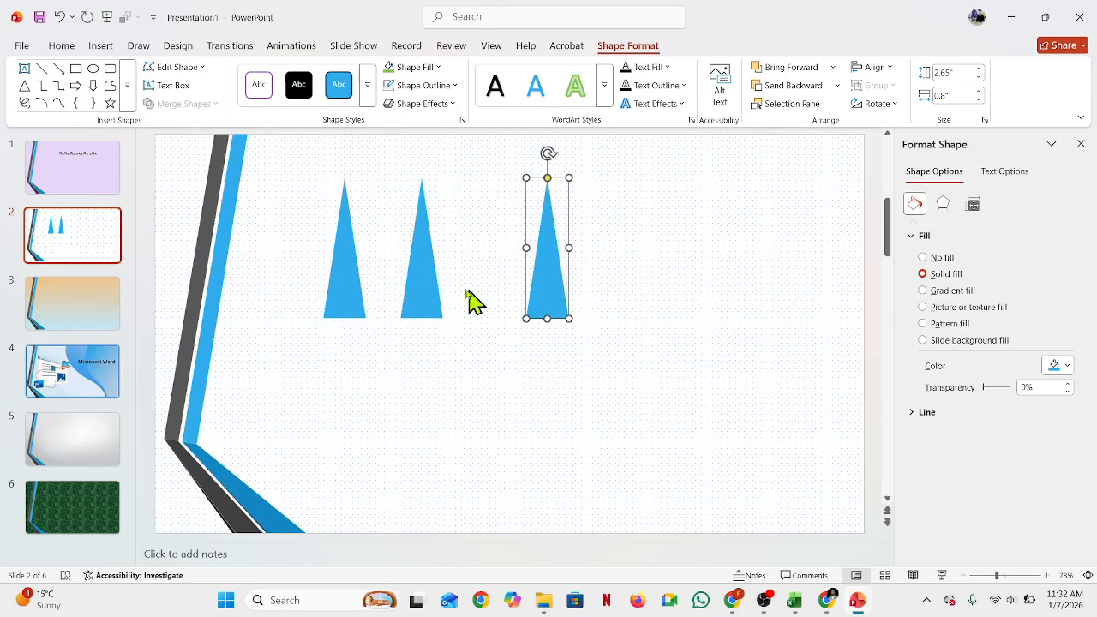
drag(433, 289, 463, 291)
click(497, 394)
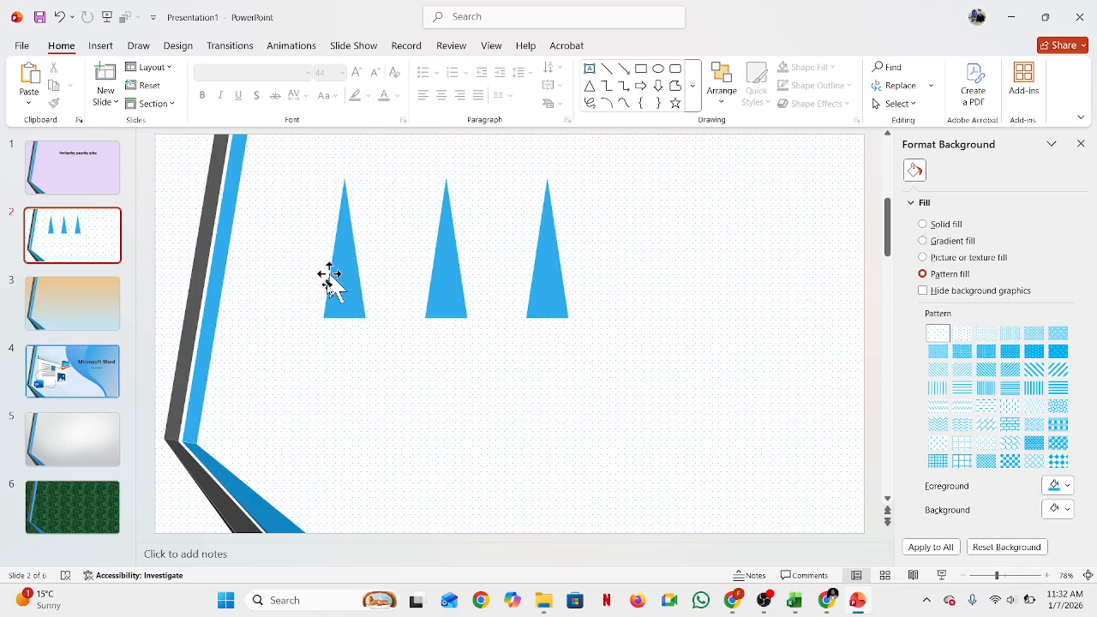
Step: Set the middle triangle's rotation to 120° through the rotation options
click(453, 270)
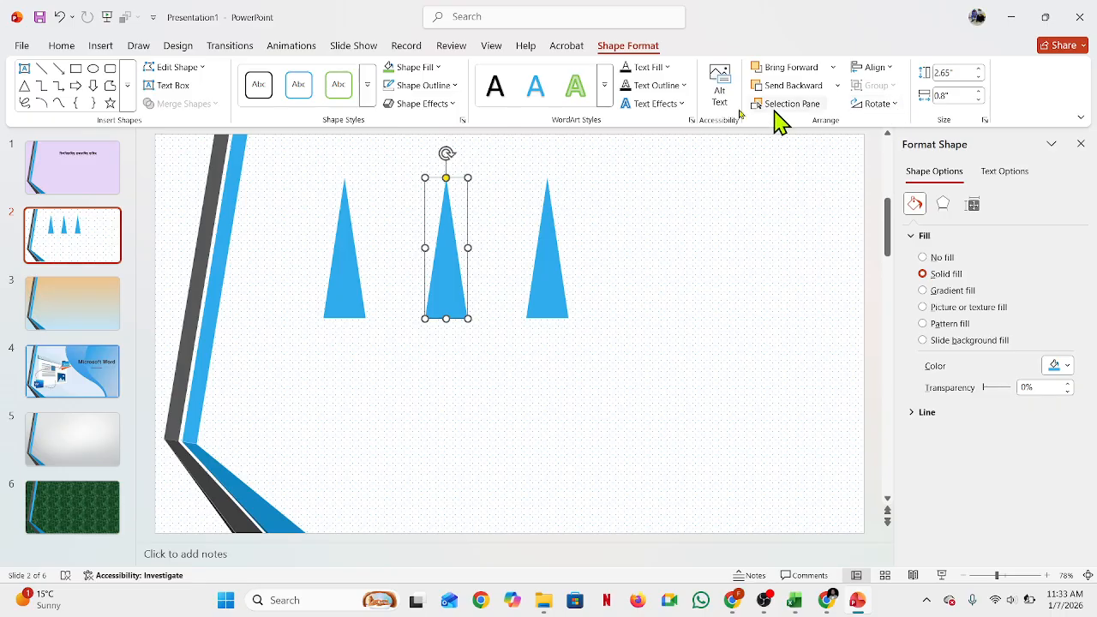
click(453, 362)
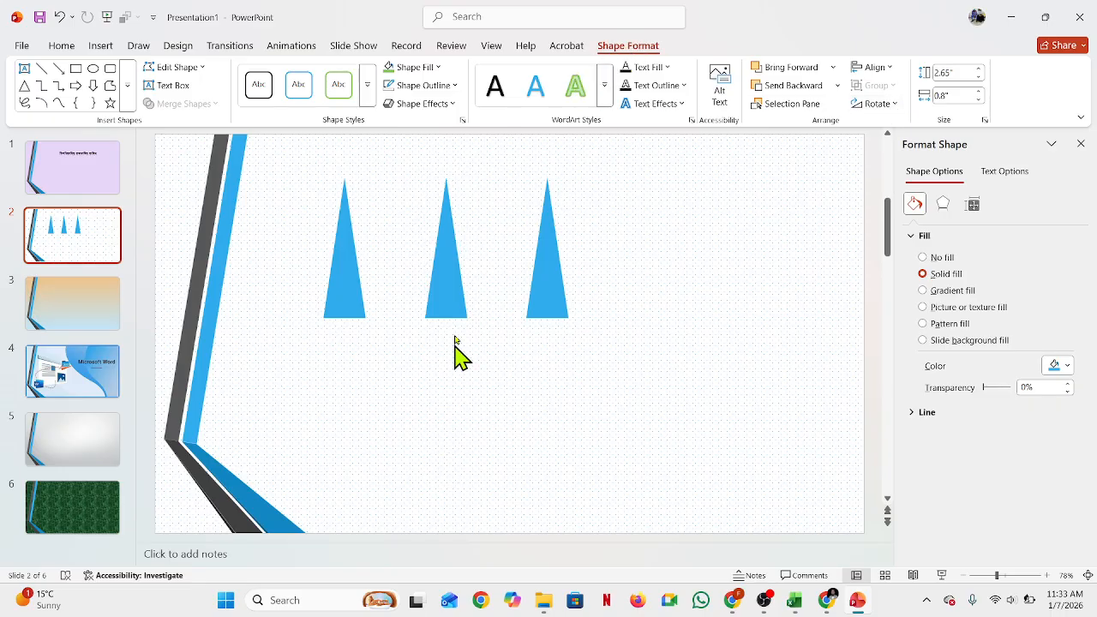
click(460, 287)
click(607, 43)
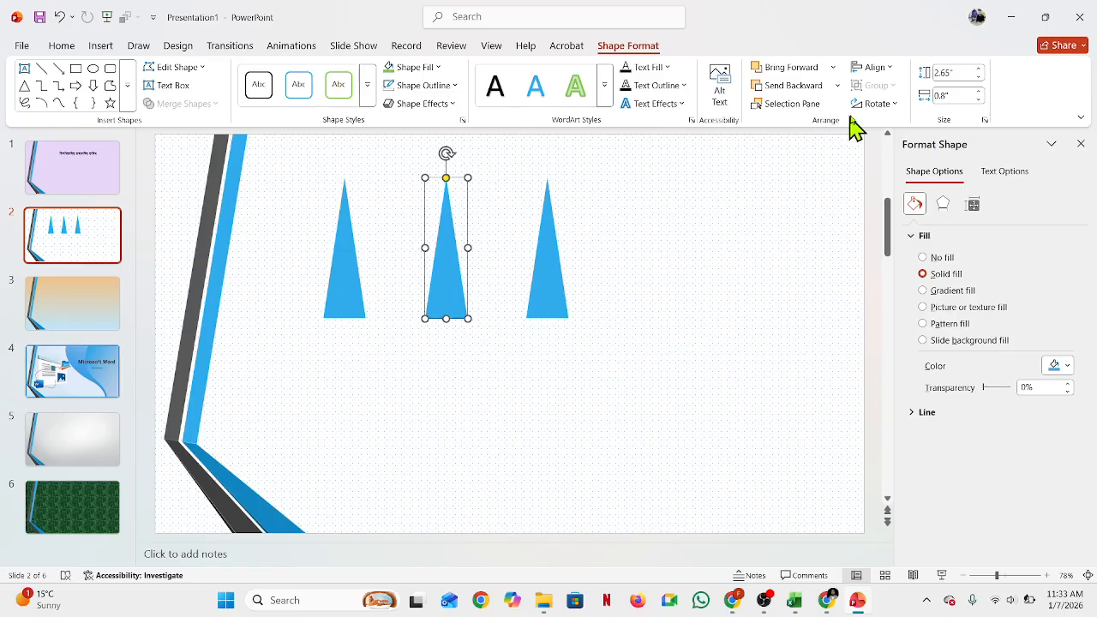
click(893, 104)
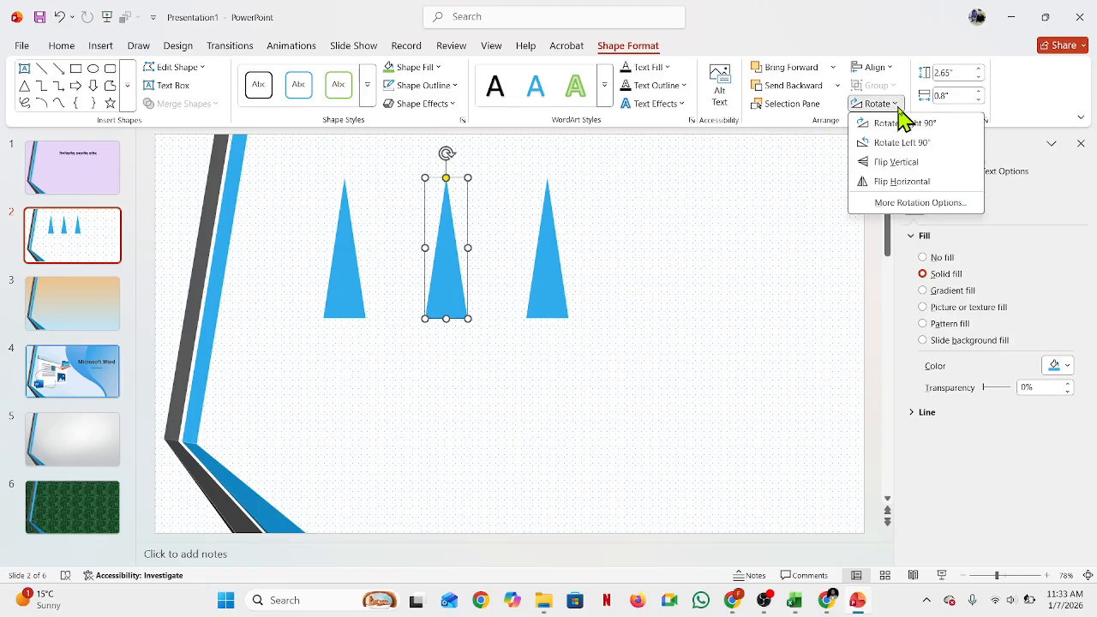
click(919, 203)
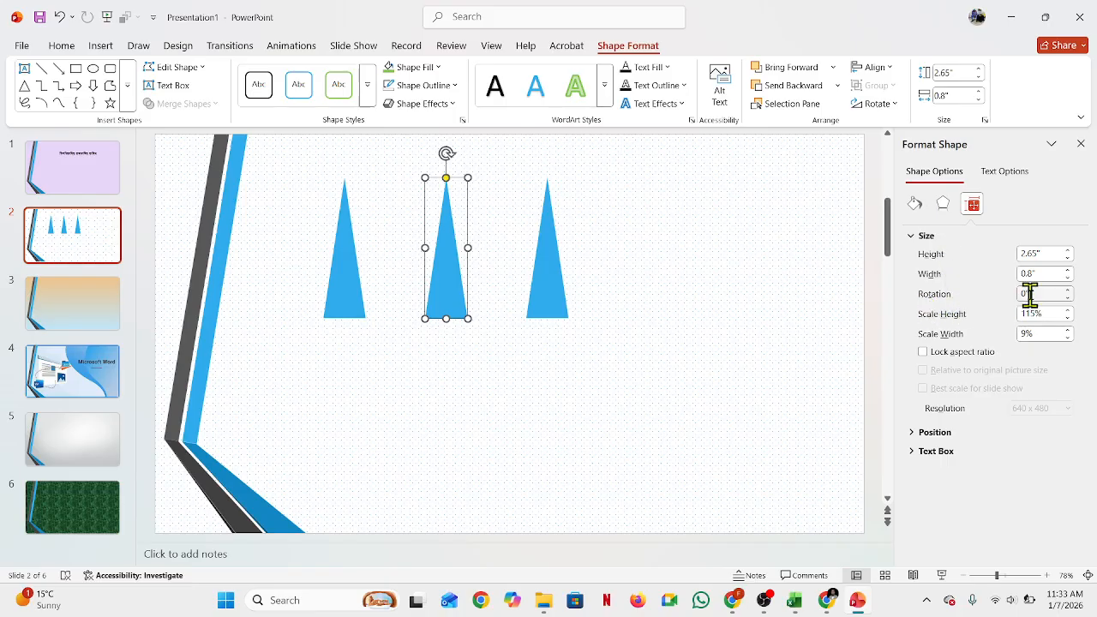
click(1080, 143)
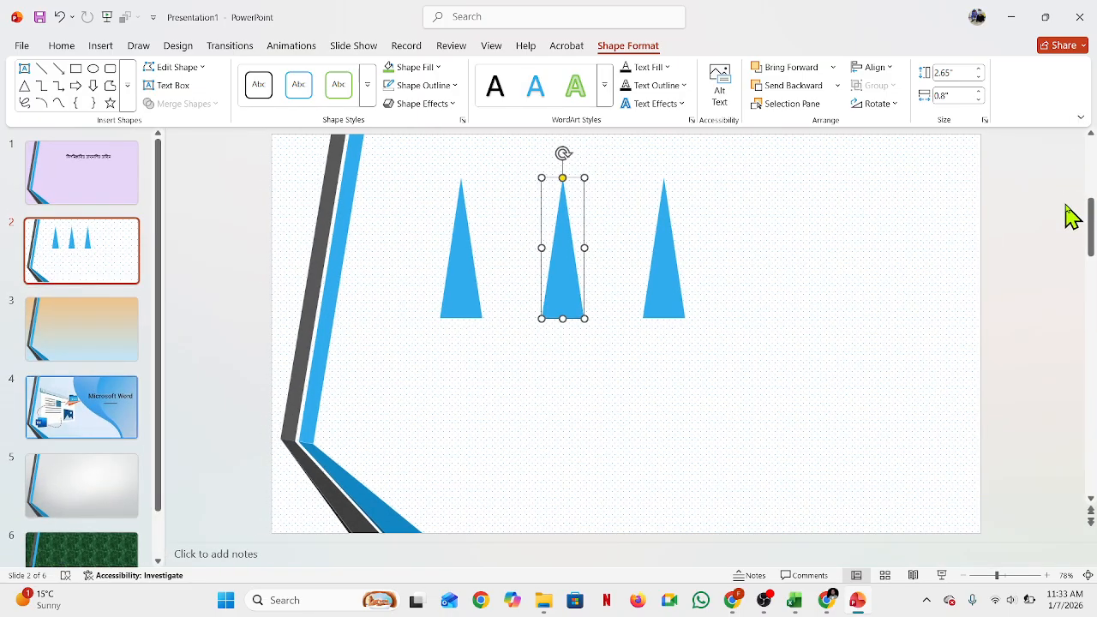
click(878, 104)
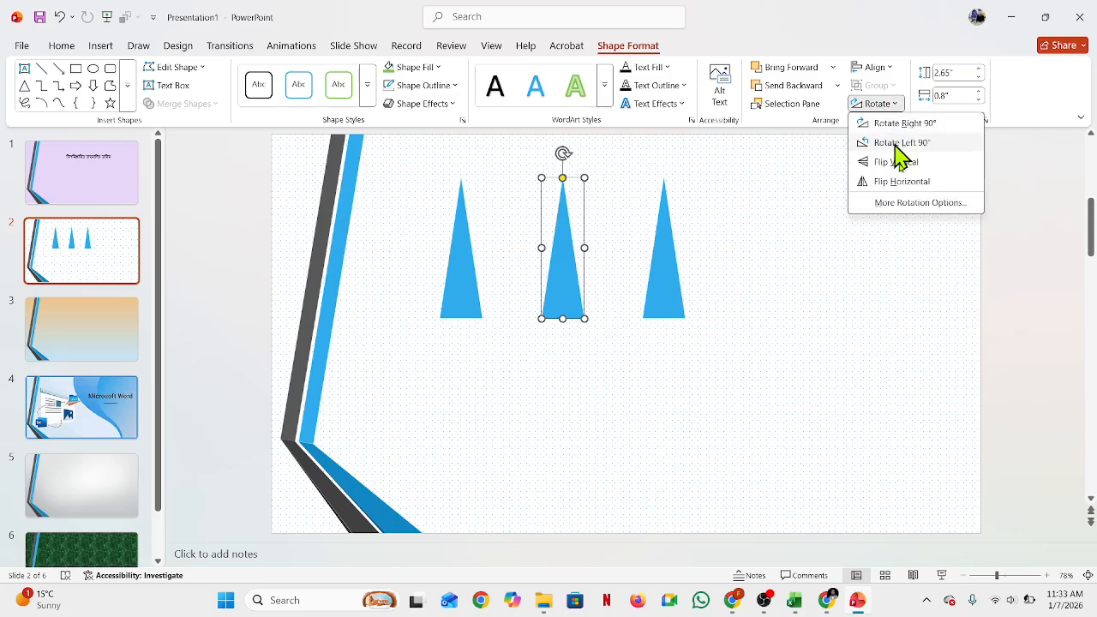
click(908, 203)
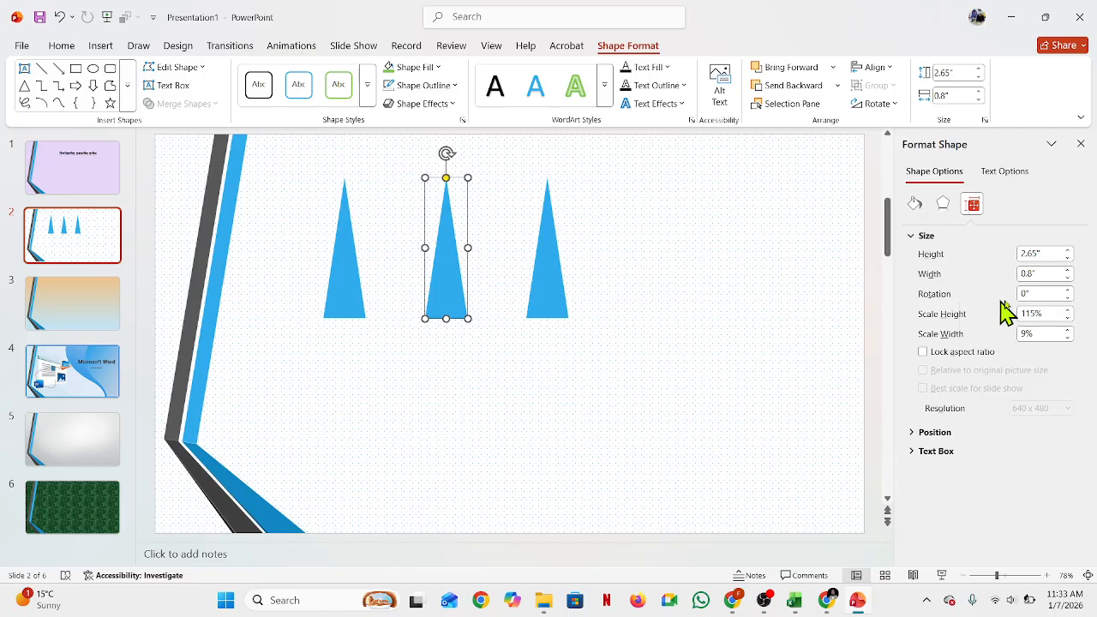
click(1038, 293)
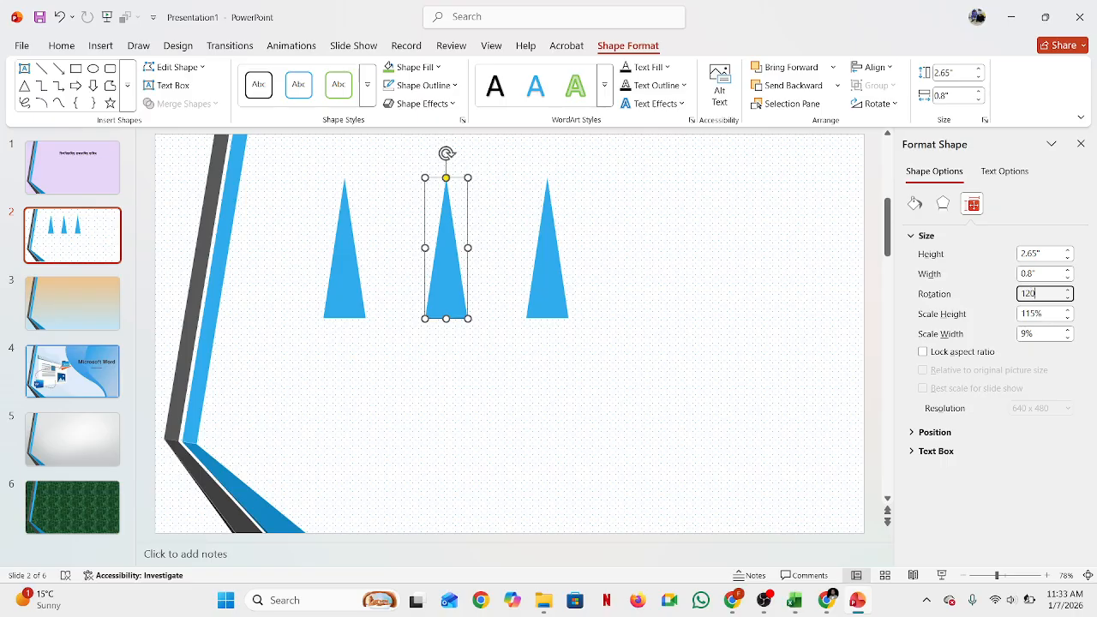
key(Return)
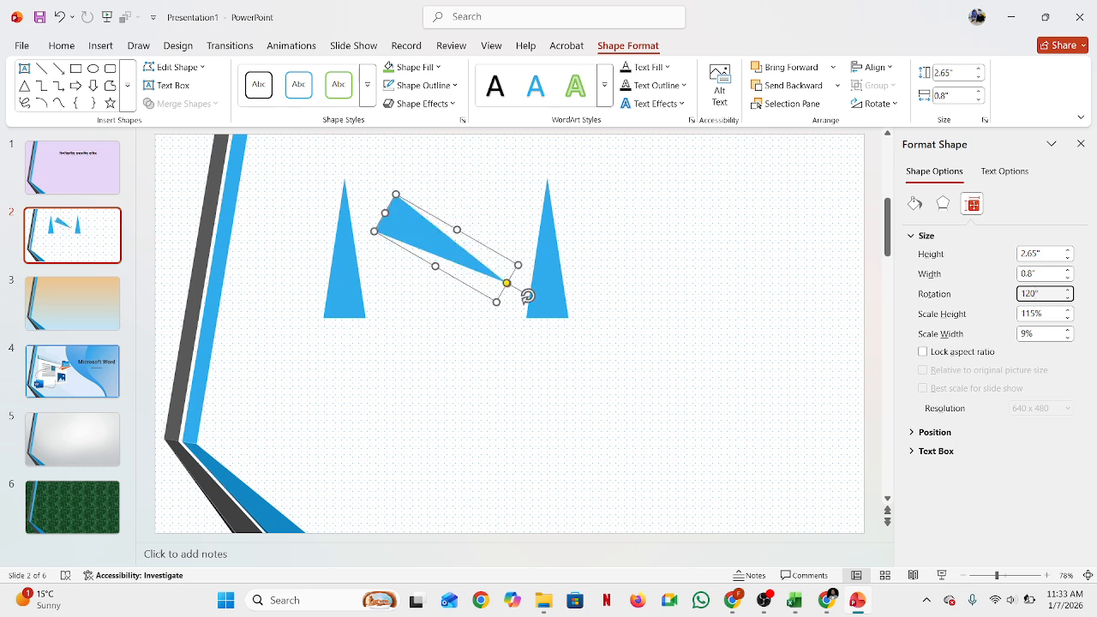
click(715, 305)
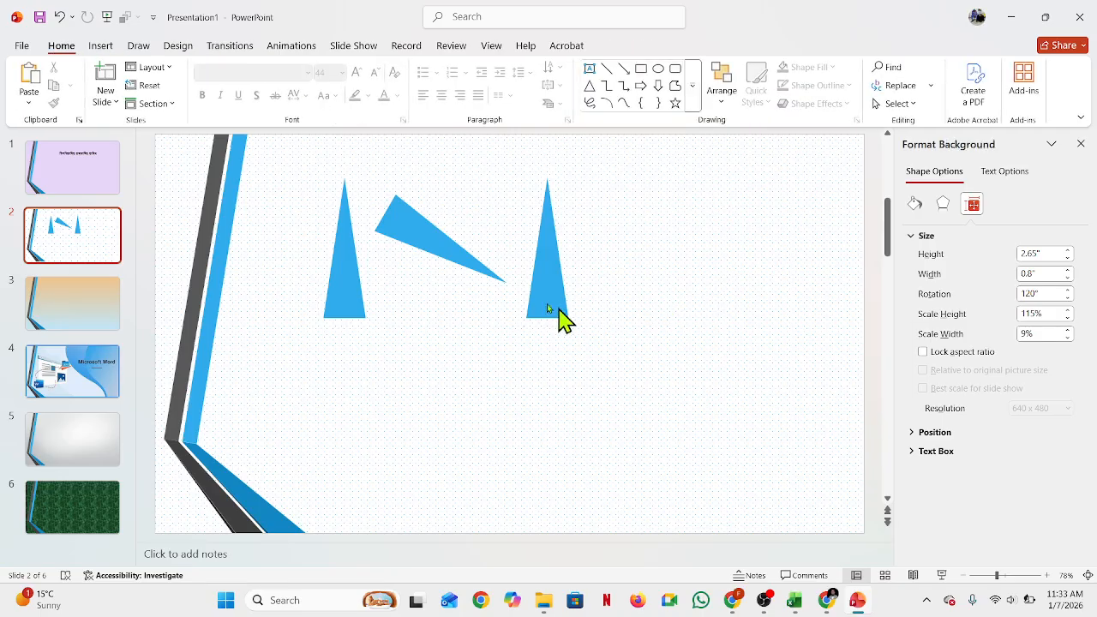
Step: Set the right triangle's rotation to -120° through the rotation options
click(550, 277)
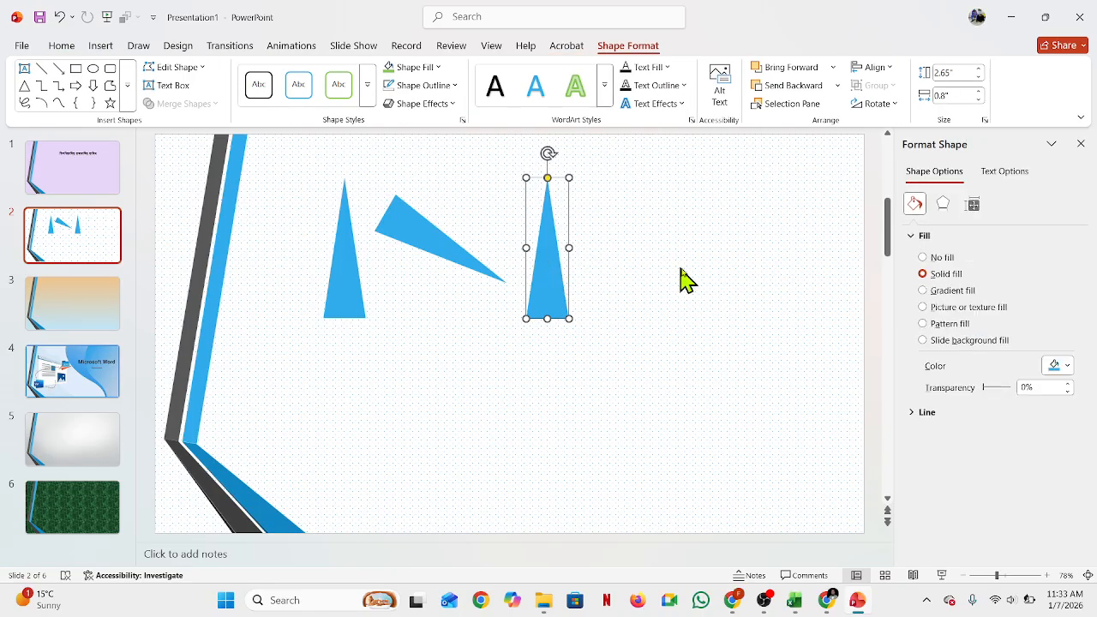
click(884, 108)
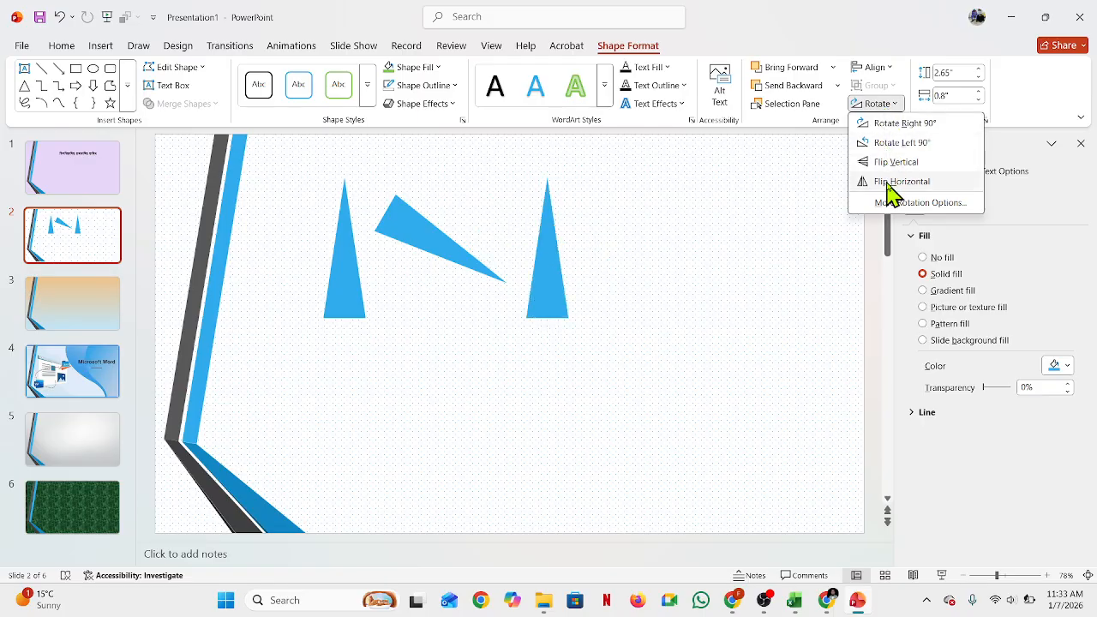
click(897, 206)
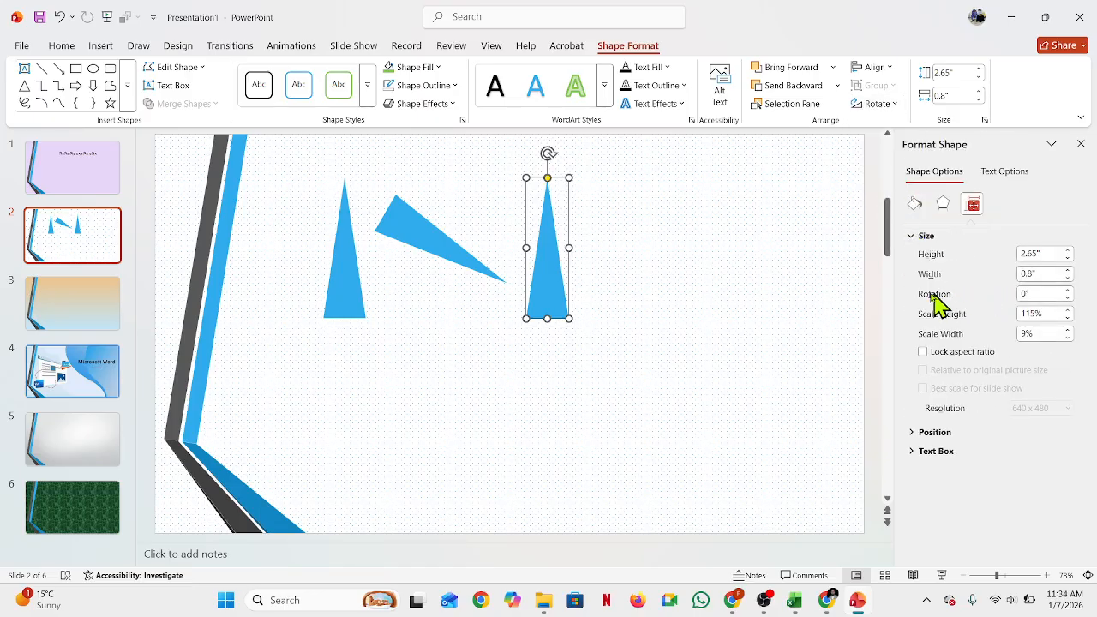
double_click(1031, 293)
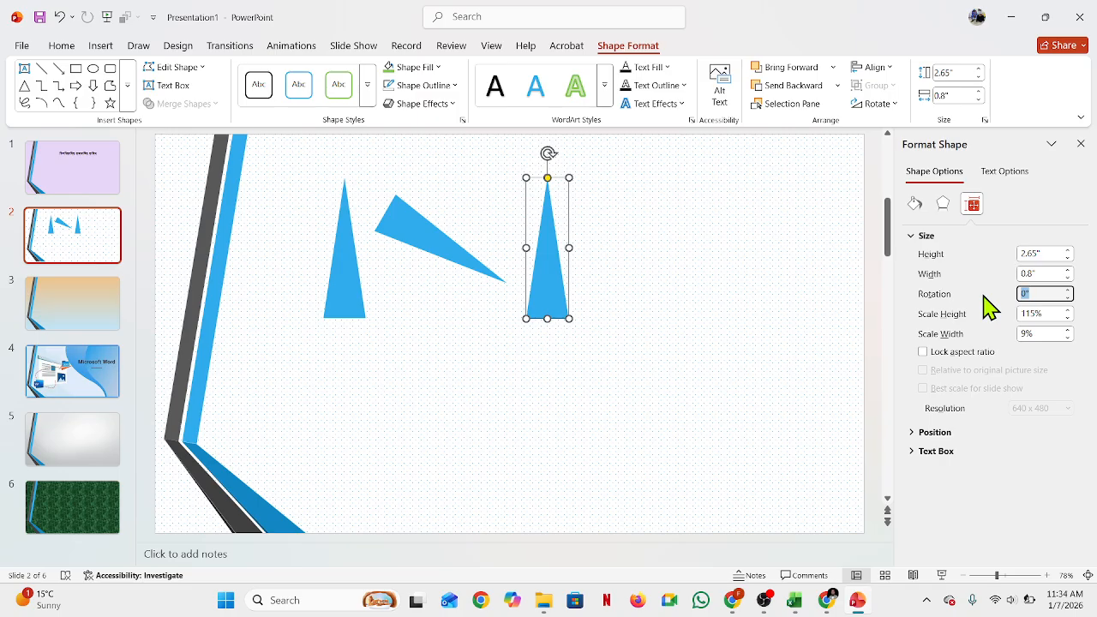
text(120)
key(Return)
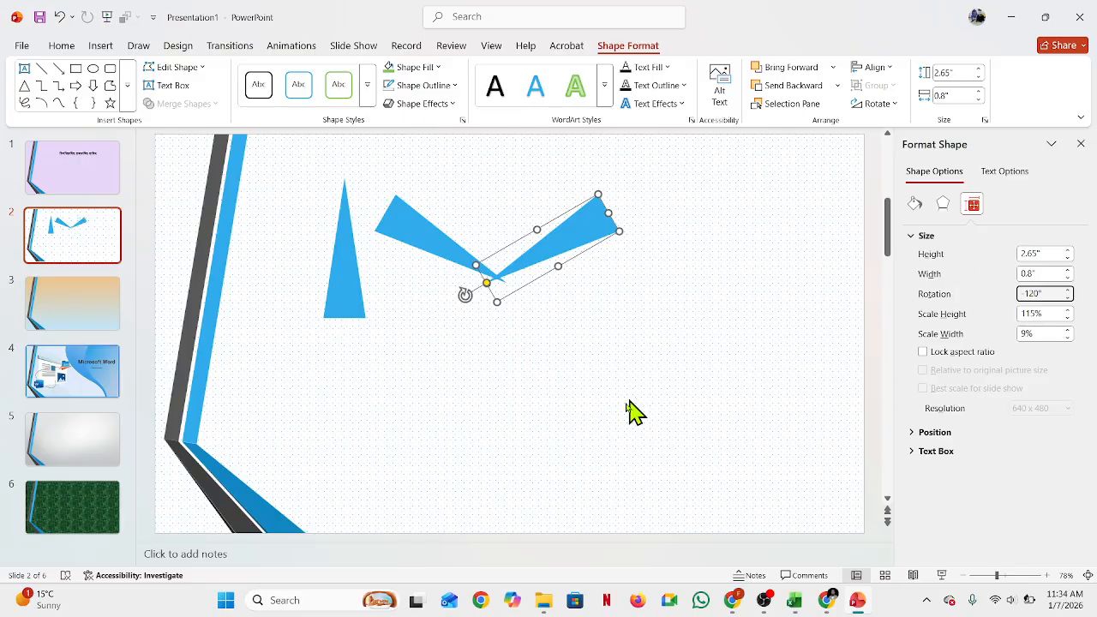
click(656, 386)
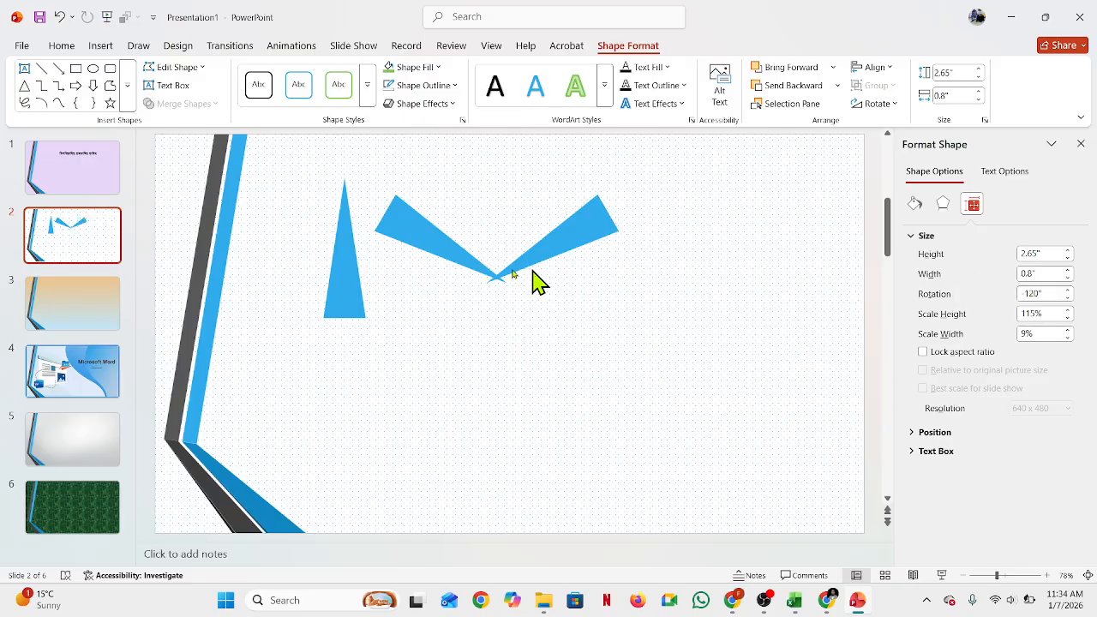
Step: Move the two rotated triangles below the upright one so the three points form a three-pointed star
click(401, 284)
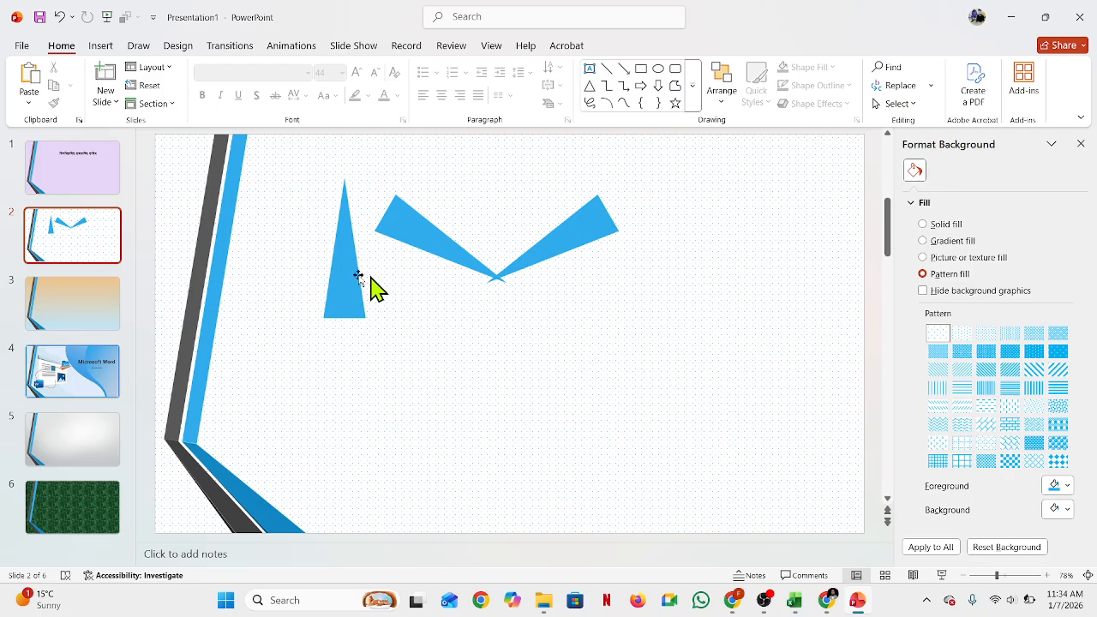
click(416, 238)
drag(414, 234, 392, 374)
drag(570, 235, 286, 375)
click(489, 289)
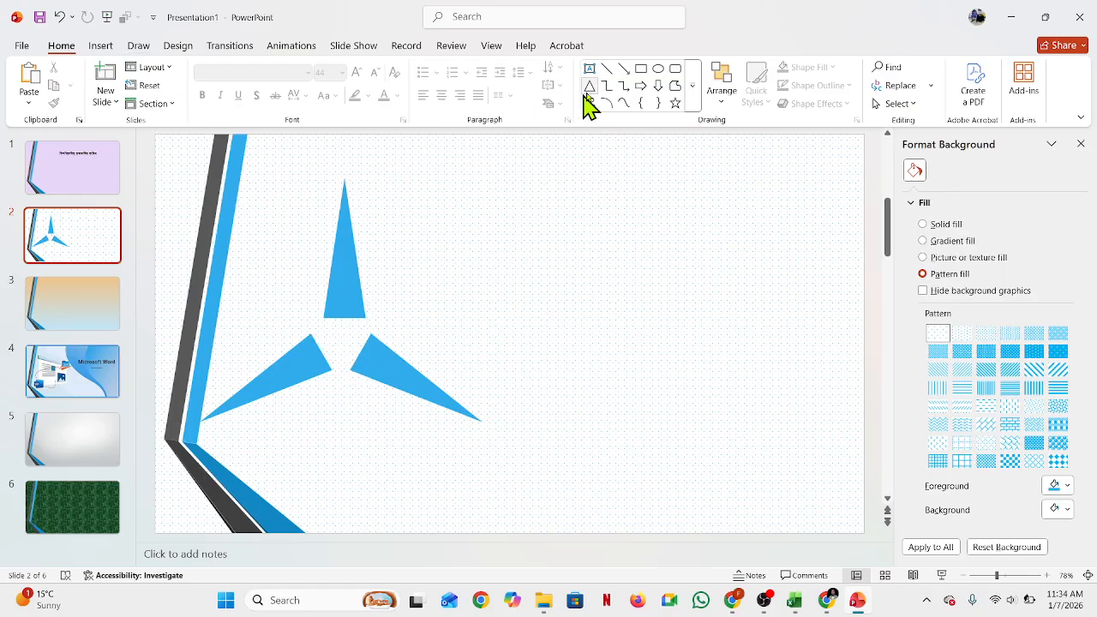
Step: Draw a circle about 1.2 inches wide beside the star and remove its outline
click(658, 70)
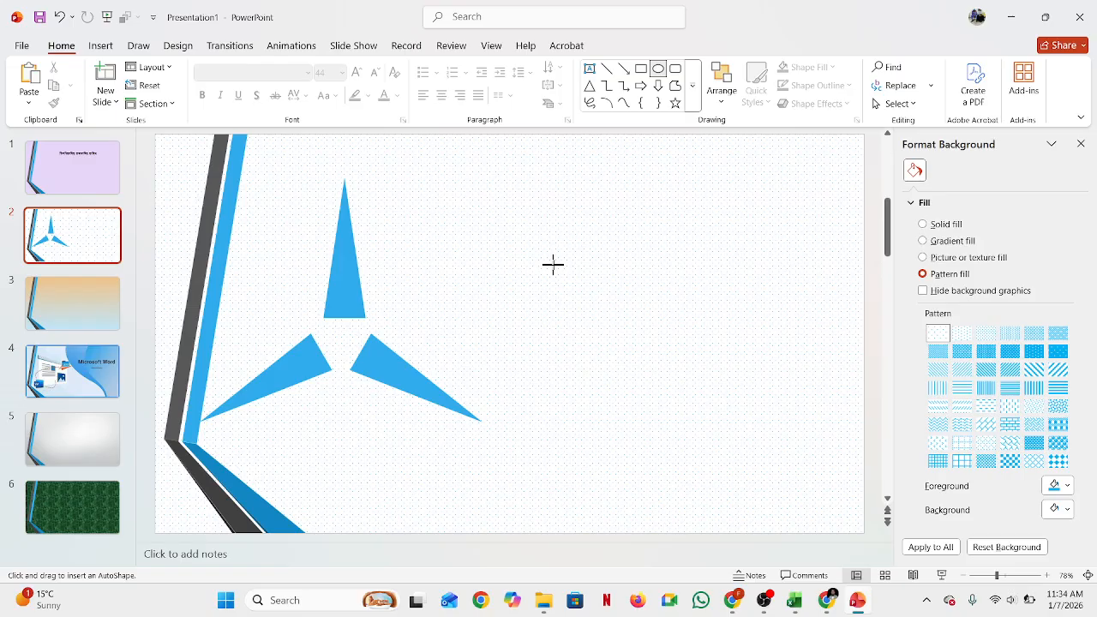
drag(553, 264, 595, 339)
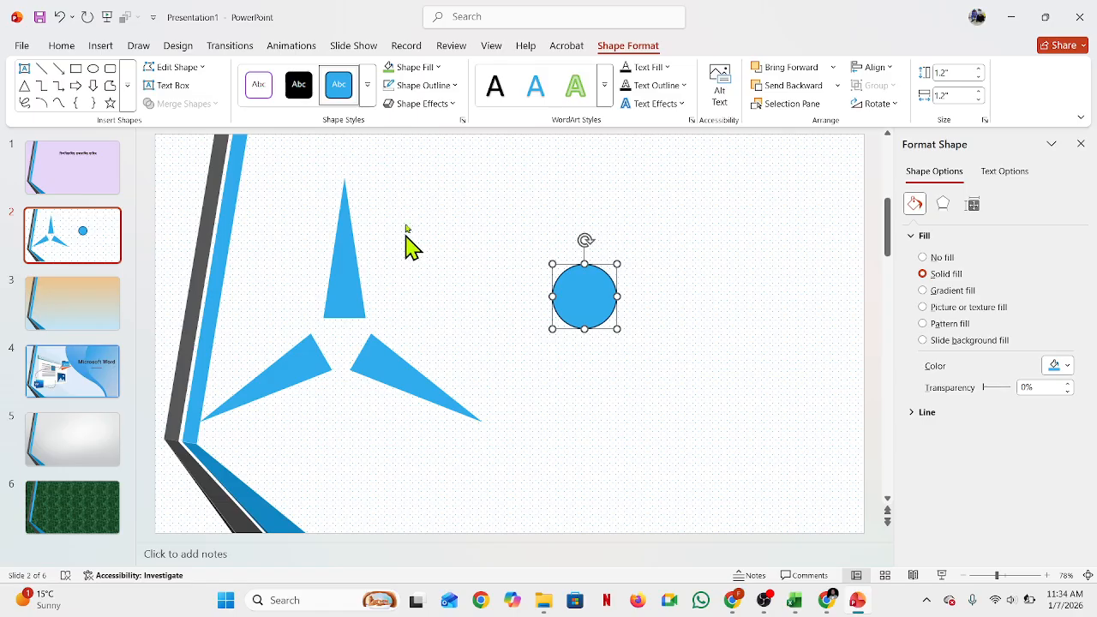
click(454, 85)
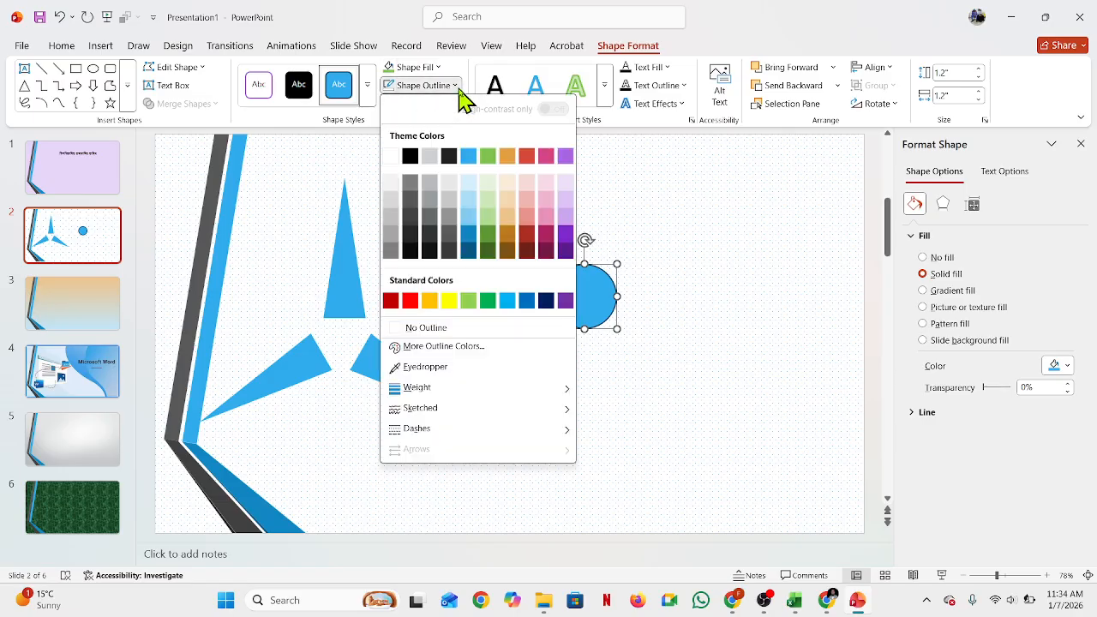
click(417, 329)
Step: Move the circle onto the centre where the three triangles meet
drag(583, 295, 344, 370)
click(532, 334)
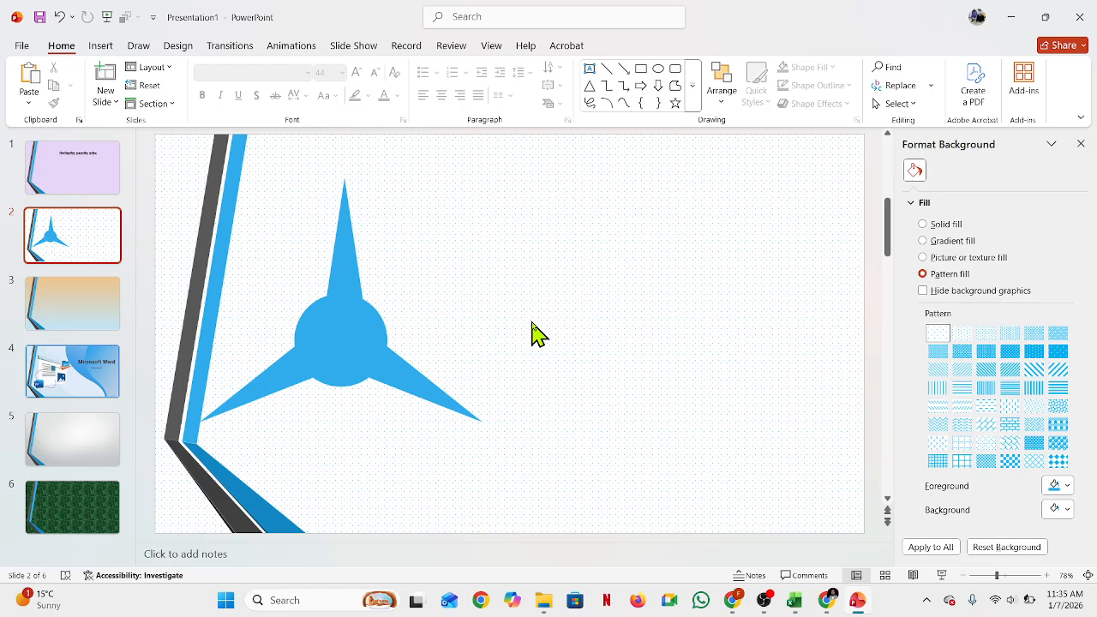
Step: Select the three triangles and the circle and group them into one shape
click(332, 245)
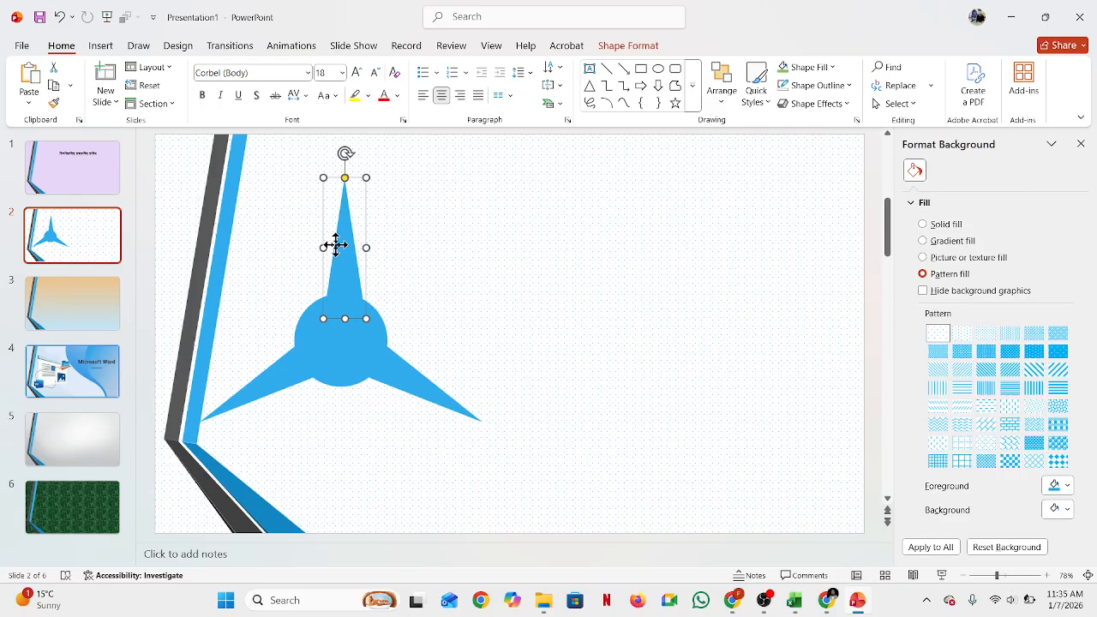
shift+click(330, 353)
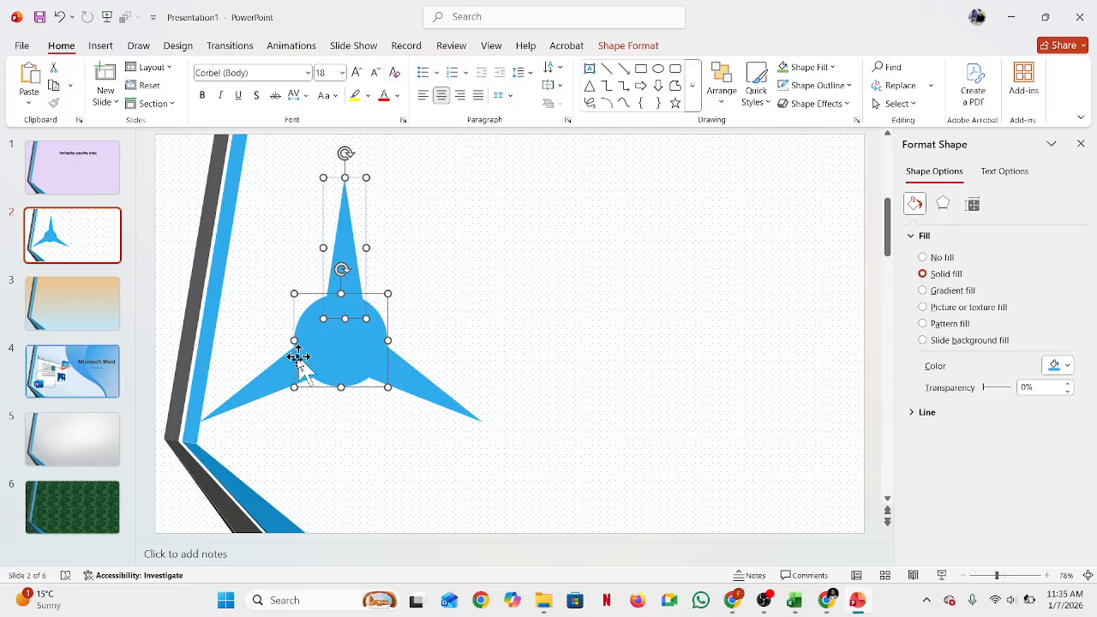
shift+click(275, 370)
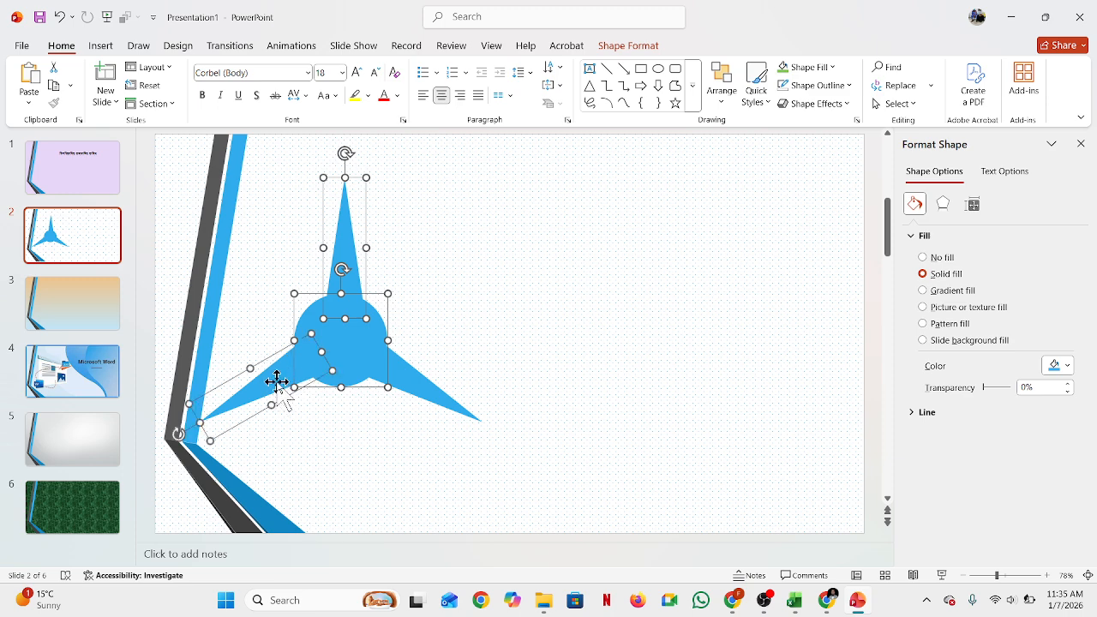
shift+click(416, 383)
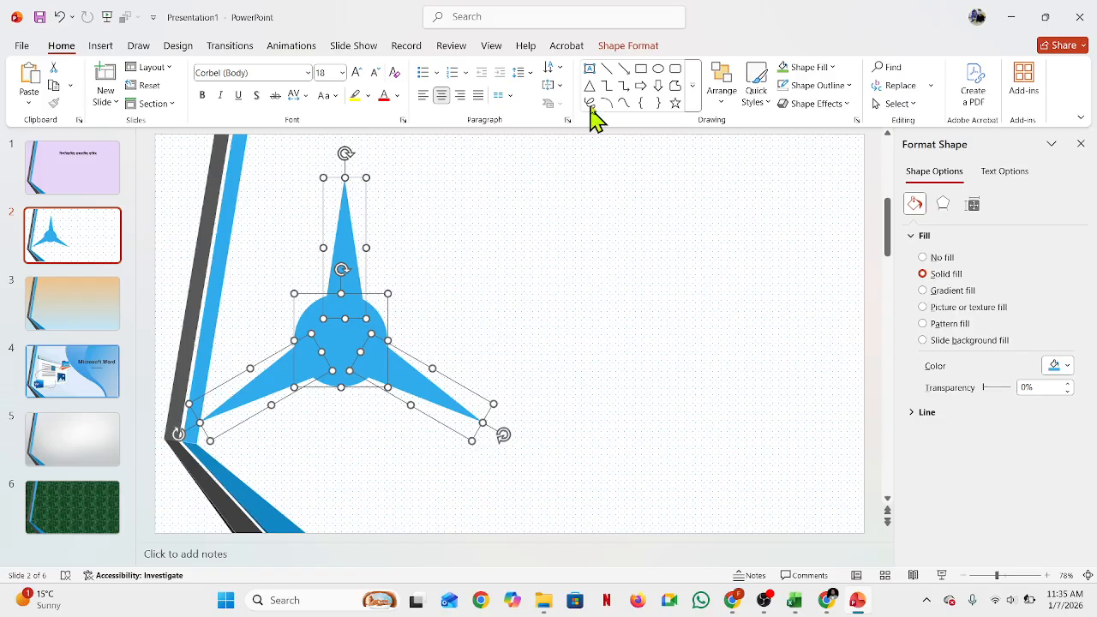
click(634, 47)
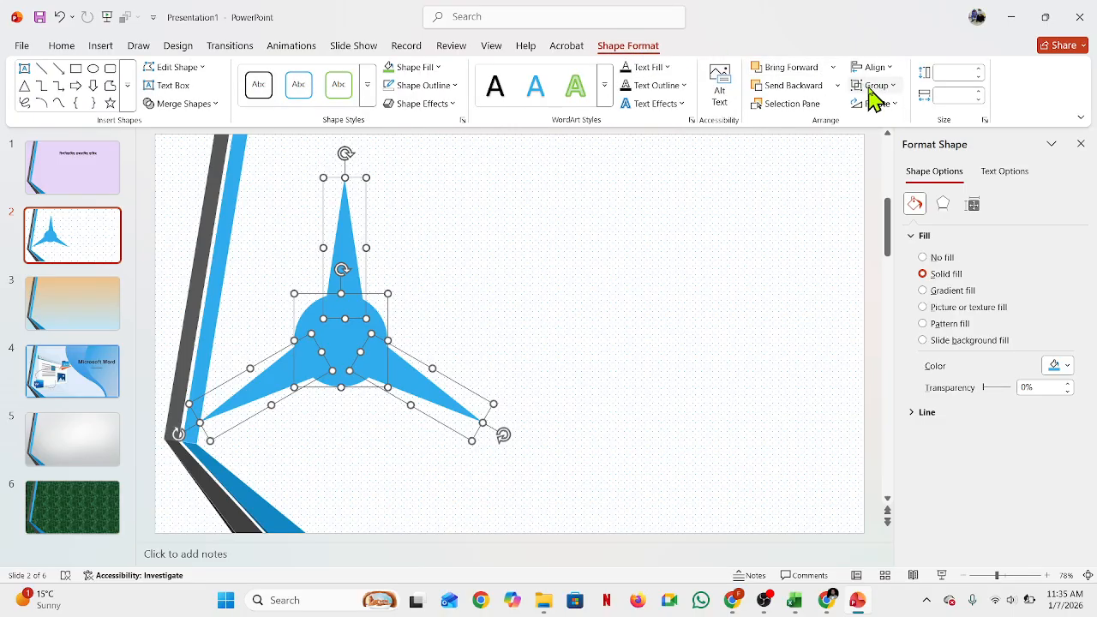
click(894, 86)
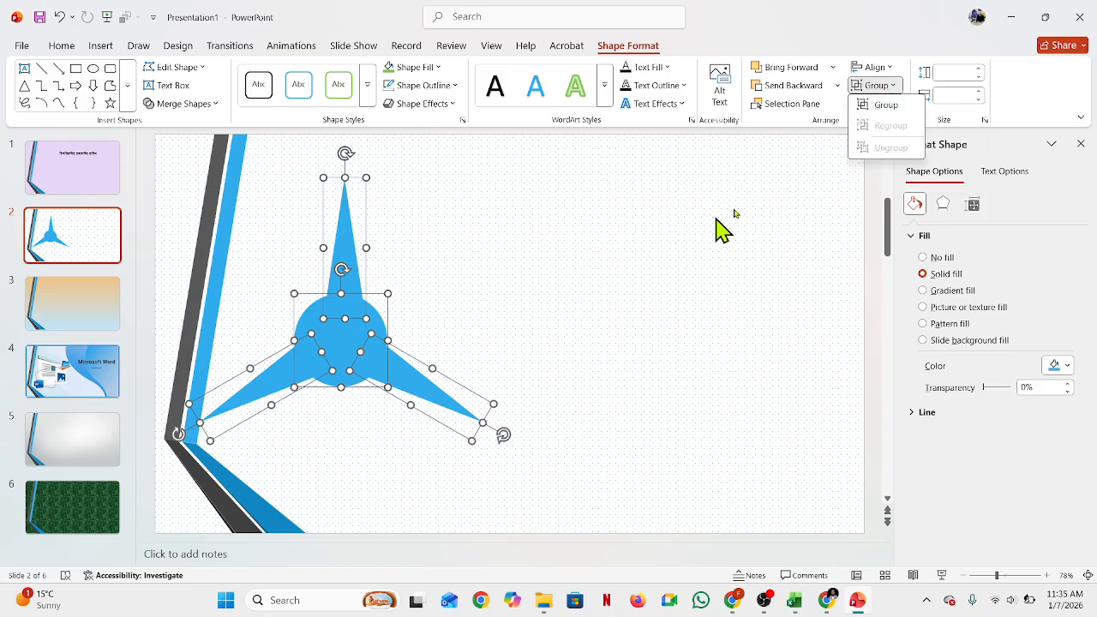
click(895, 90)
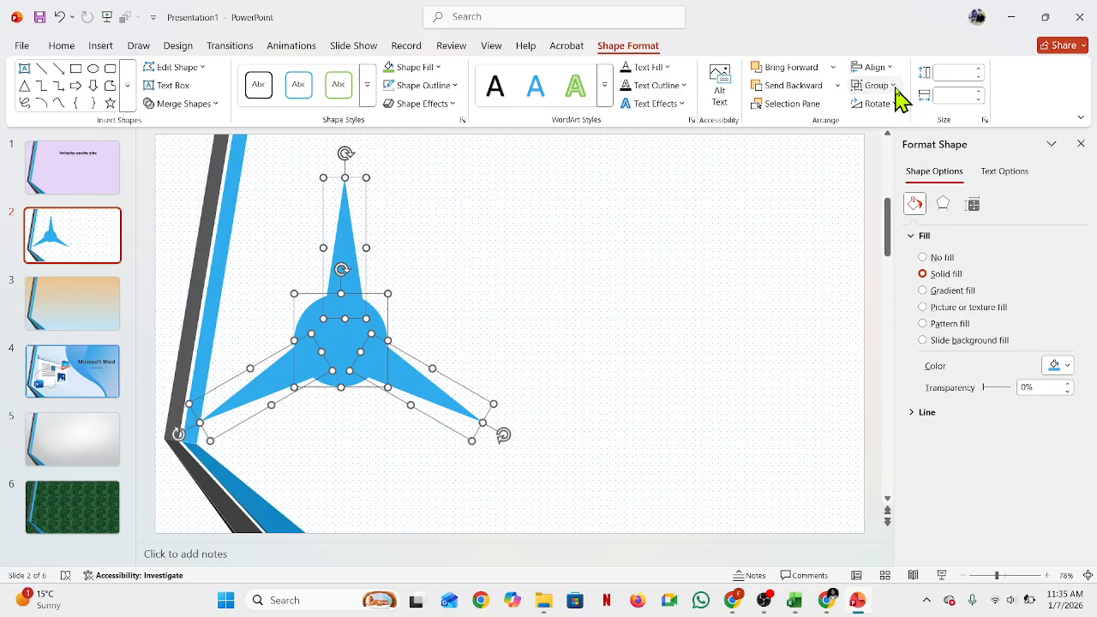
Step: Group the three triangles and the circle into one shape and move the star slightly toward the slide's centre
right_click(334, 313)
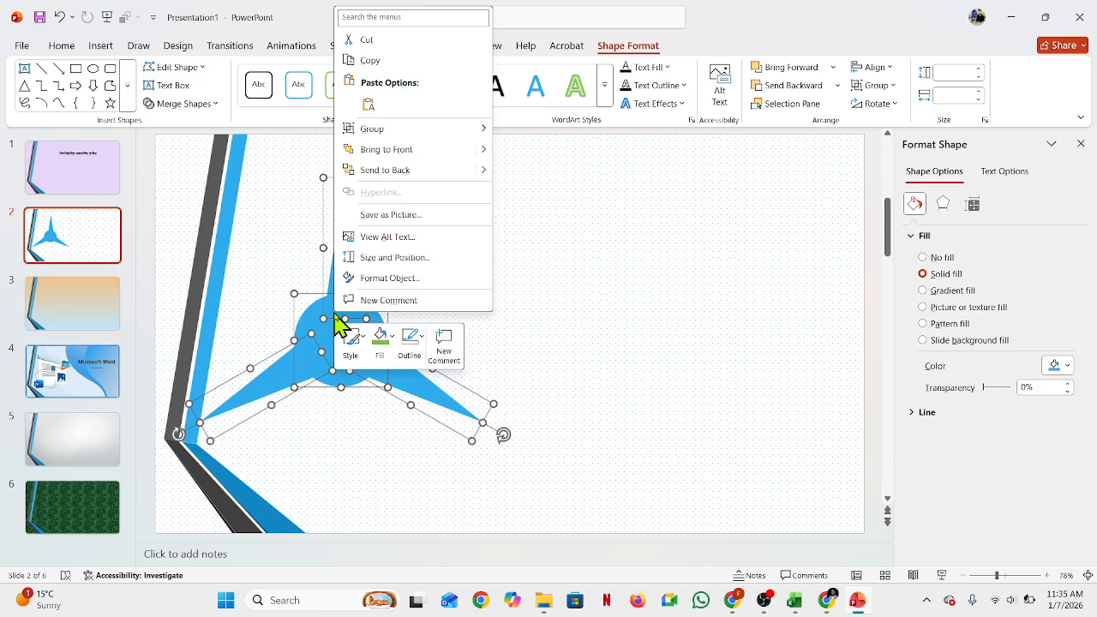
mouse_move(448, 137)
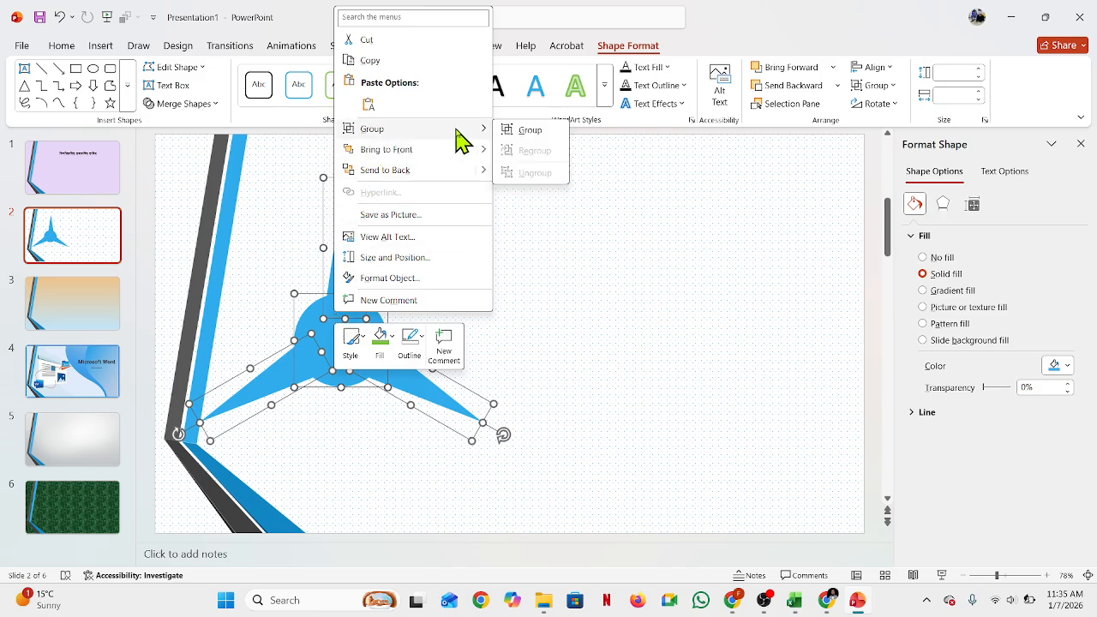
click(541, 131)
drag(334, 335, 437, 310)
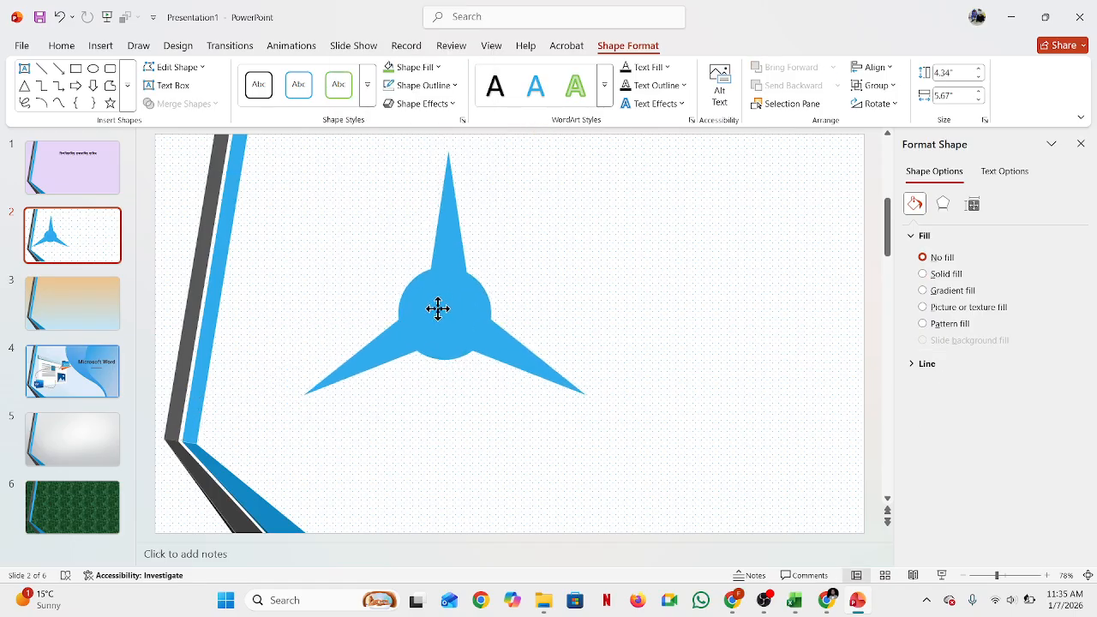
click(710, 316)
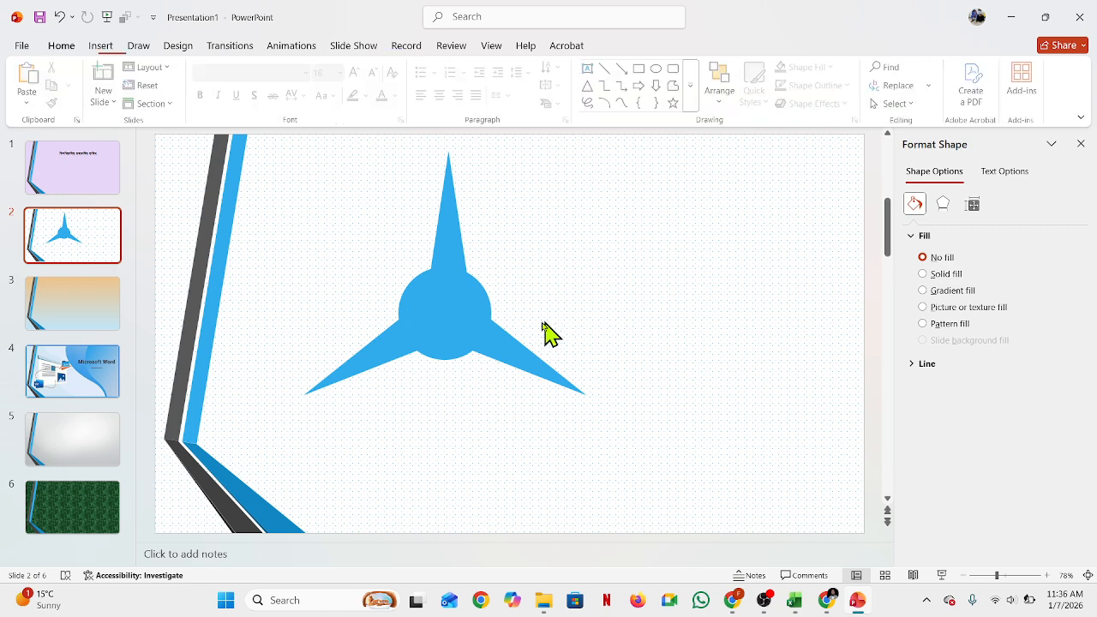
mouse_move(453, 319)
mouse_down()
mouse_move(452, 357)
mouse_move(443, 335)
mouse_move(458, 319)
mouse_up()
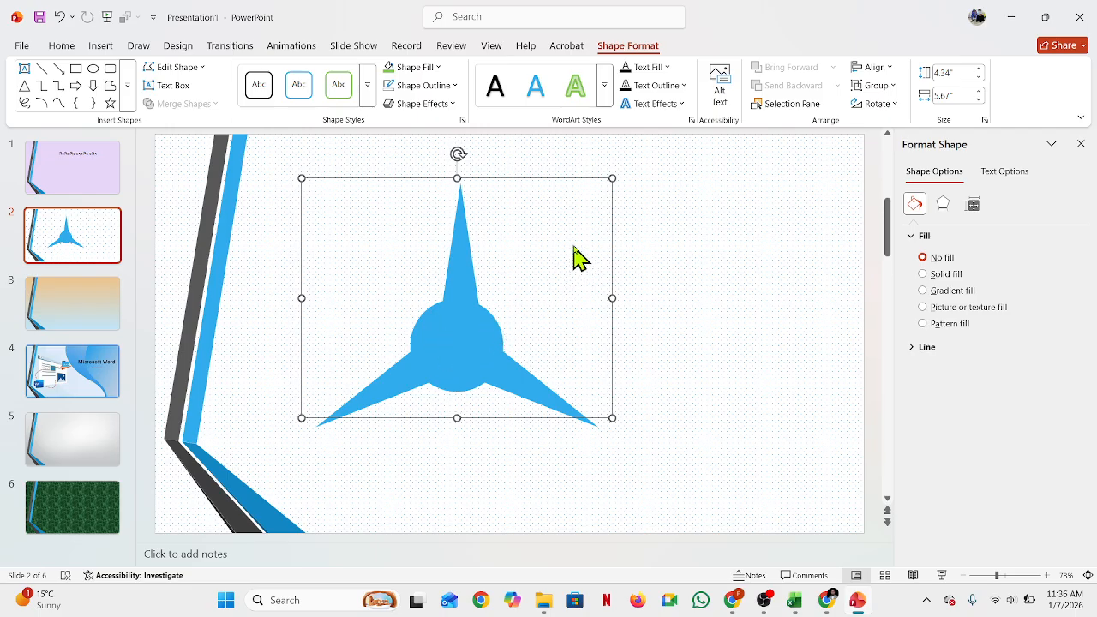
click(257, 255)
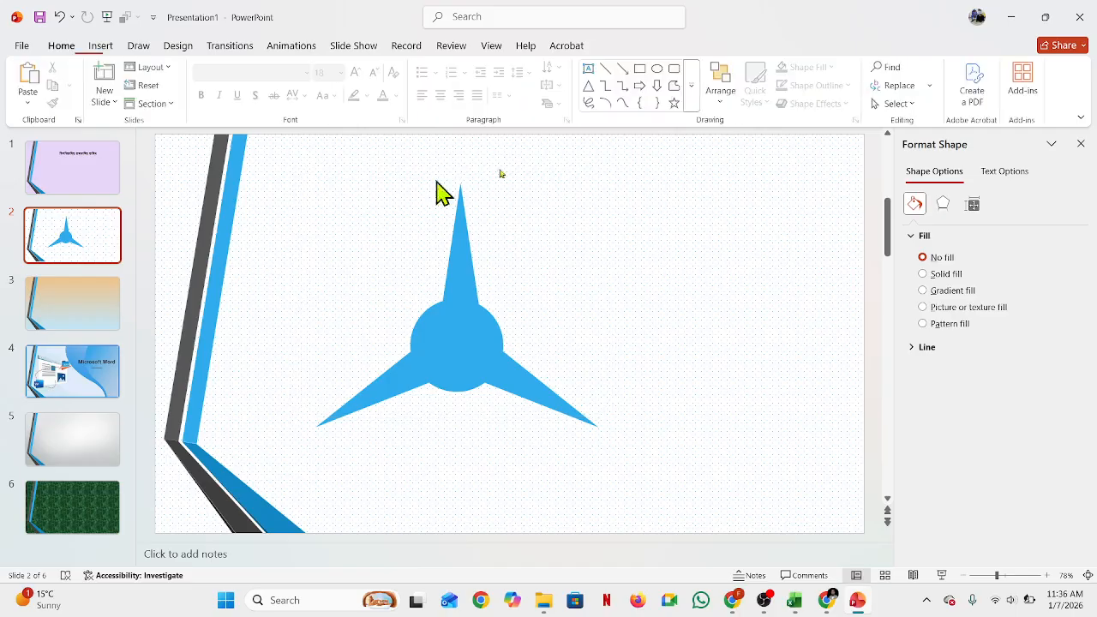
Step: Draw a tall rectangle about 3.9 by 0.6 inches from the star's centre downward as a stem and remove its outline
click(641, 71)
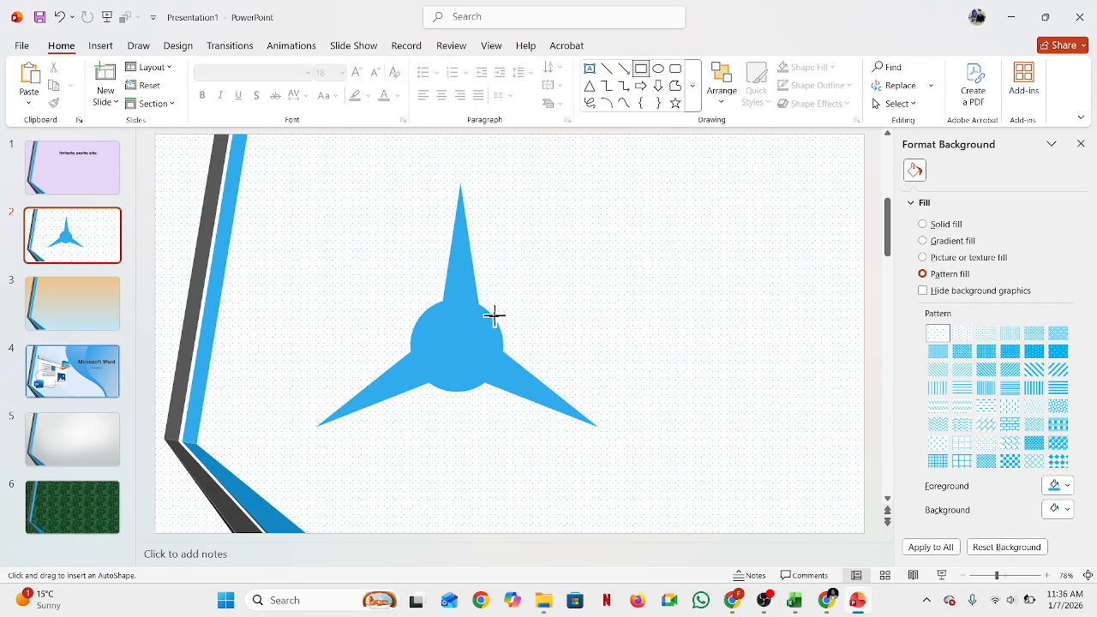
drag(447, 324, 481, 530)
drag(466, 480, 457, 478)
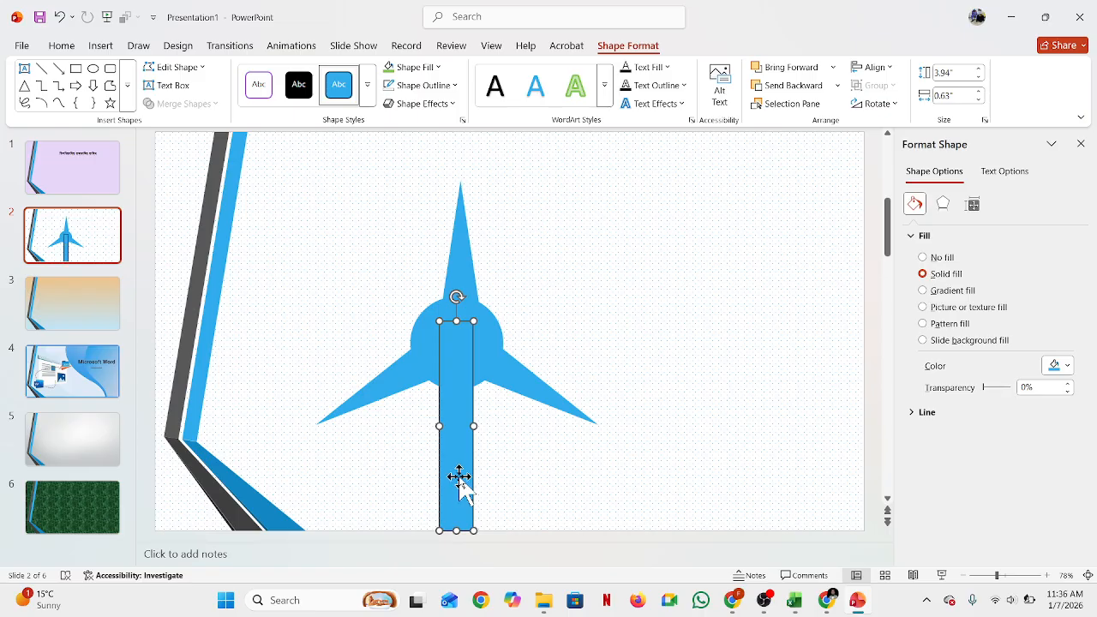
click(455, 89)
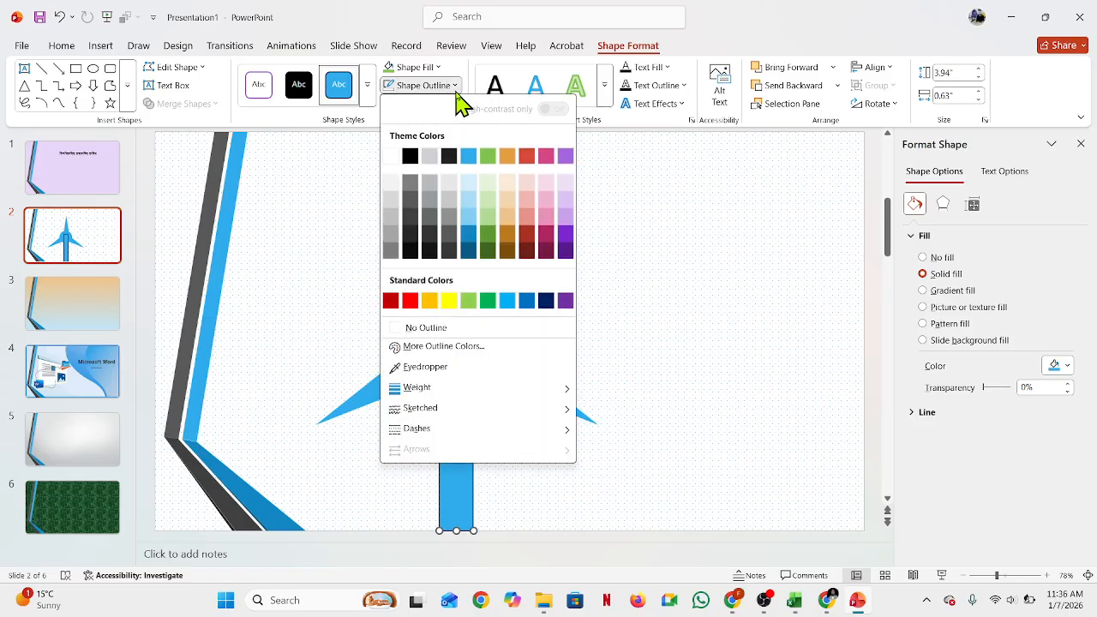
click(437, 330)
click(666, 323)
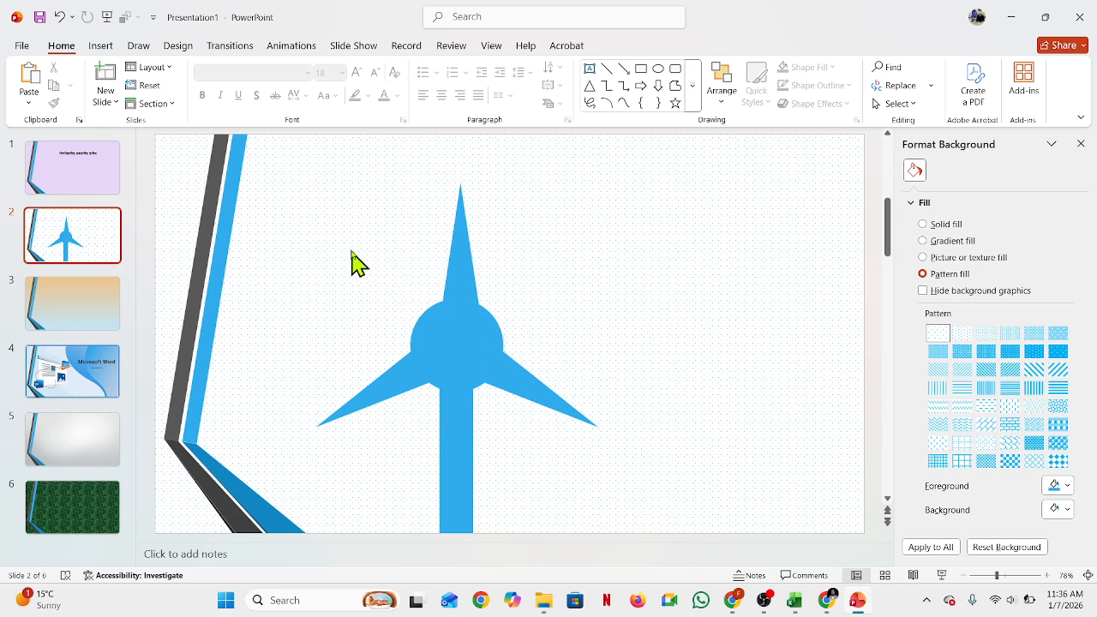
Step: Select the star and the stem together and move them up on the slide
click(455, 358)
click(461, 274)
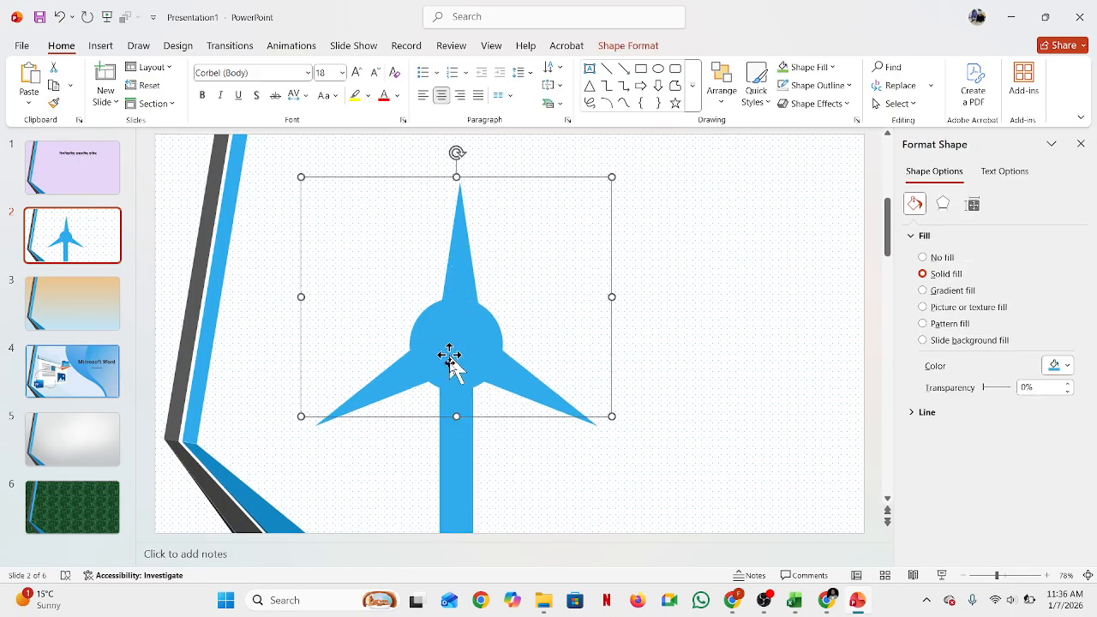
click(696, 341)
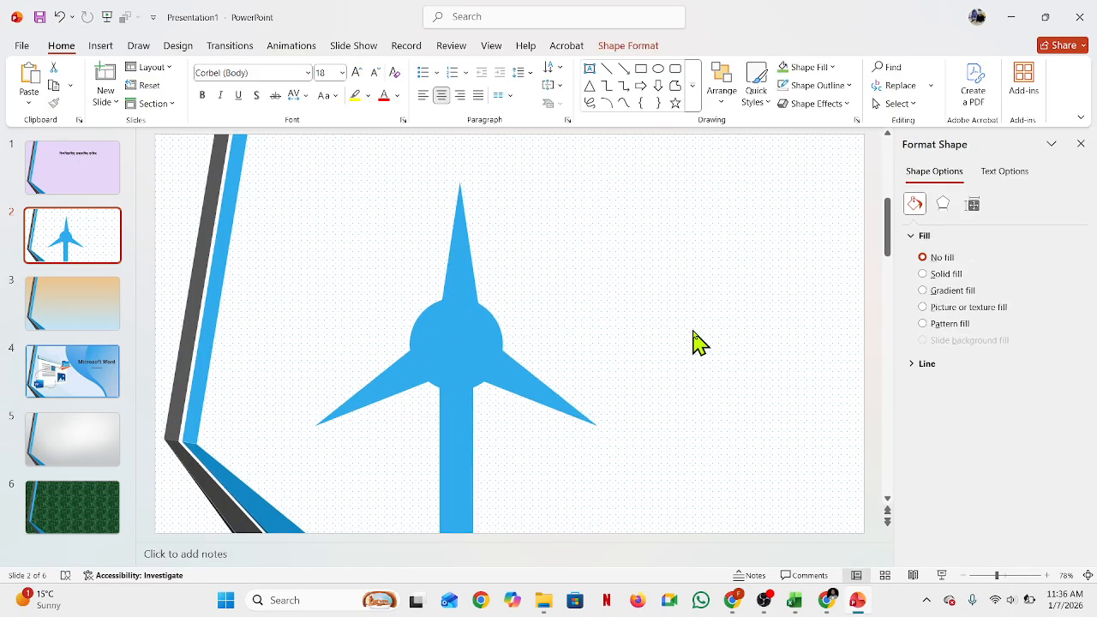
click(453, 308)
shift+click(464, 456)
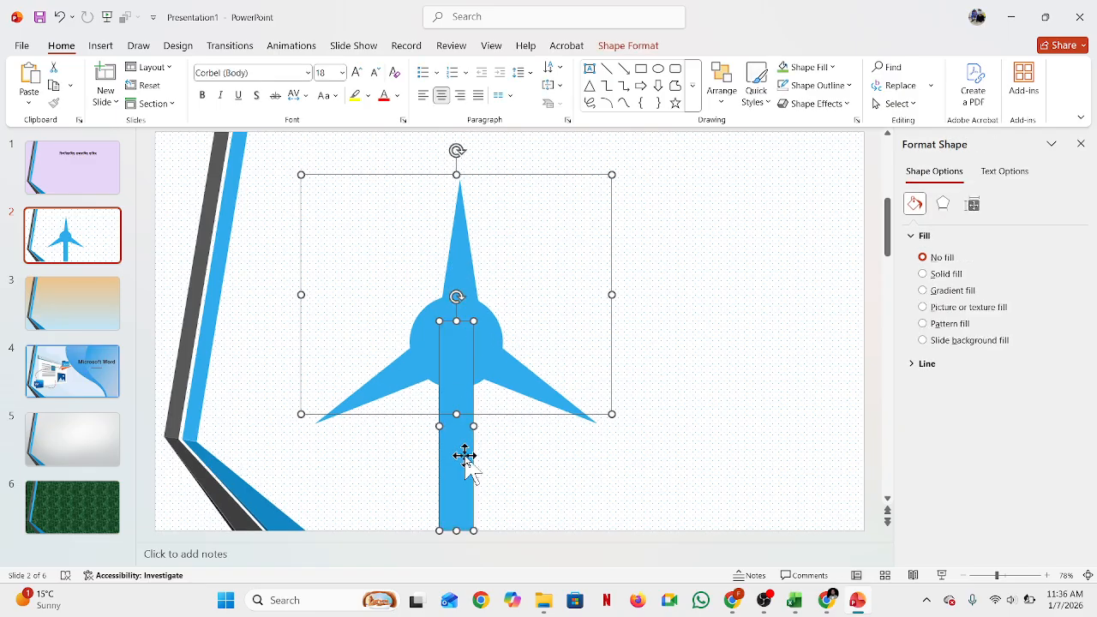
drag(461, 456, 455, 416)
click(685, 360)
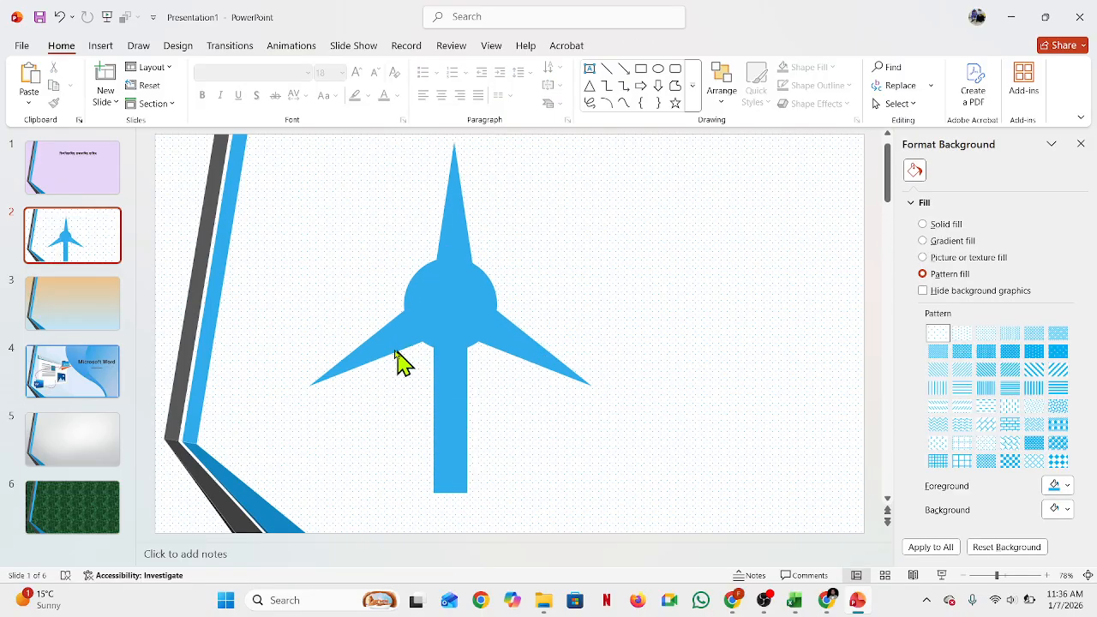
Step: Delete slides 3 to 6, keeping only the title slide and the star slide
scroll(404, 362, up, 2)
click(89, 317)
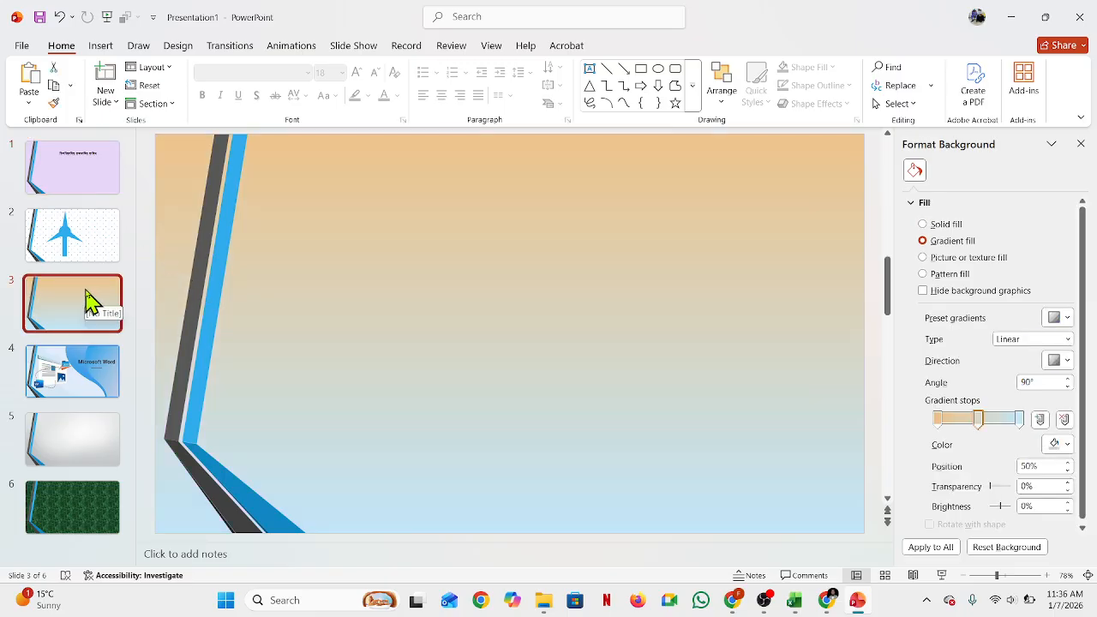
click(107, 49)
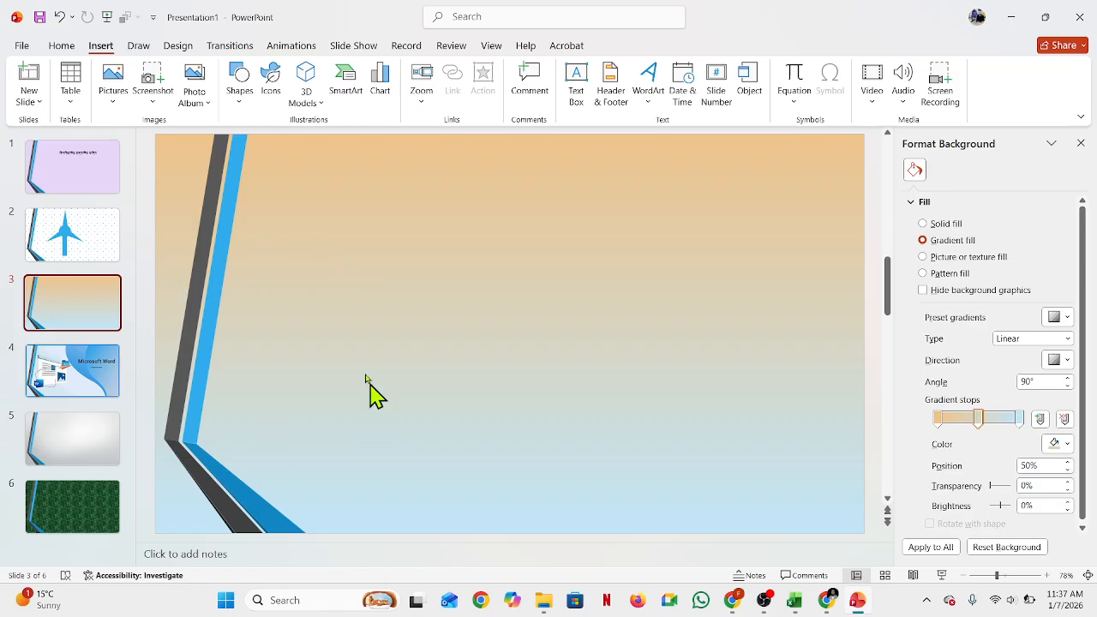
key(Home)
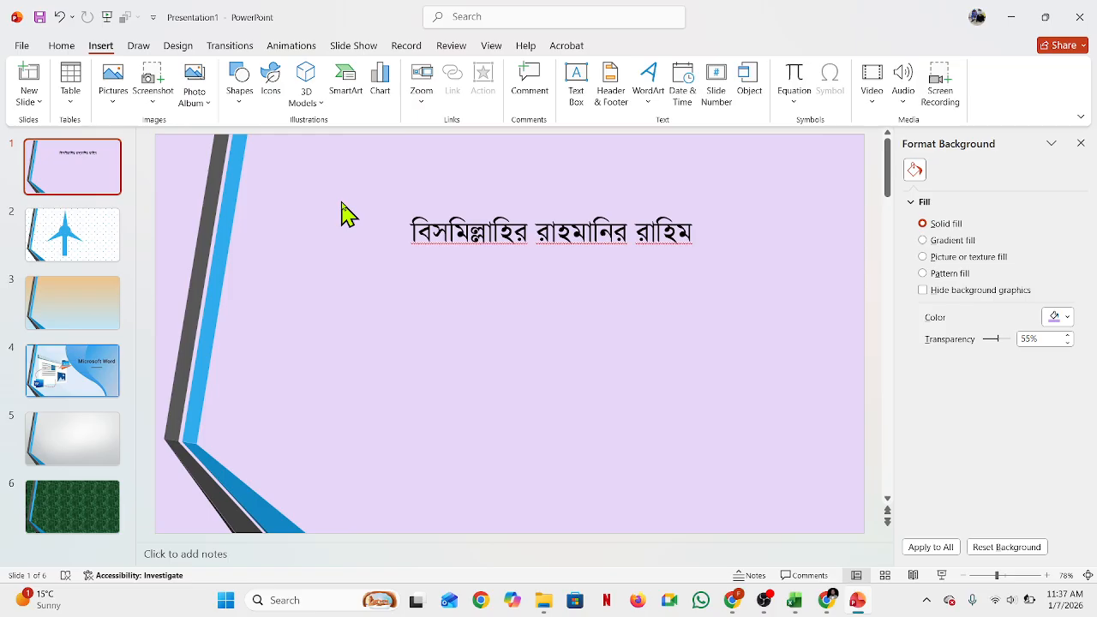
click(85, 526)
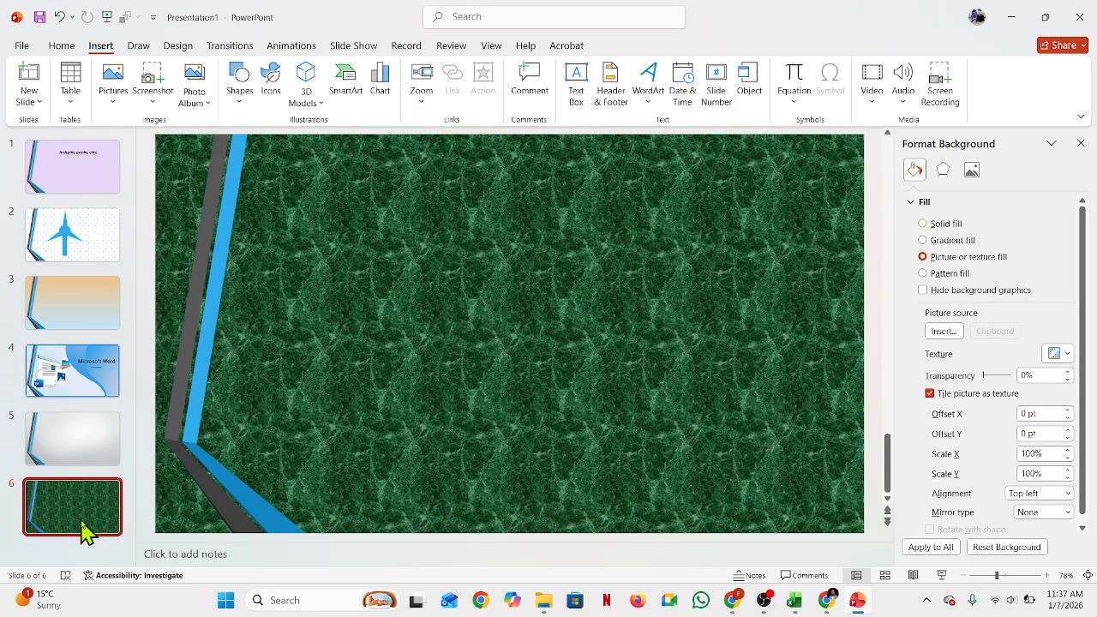
key(Delete)
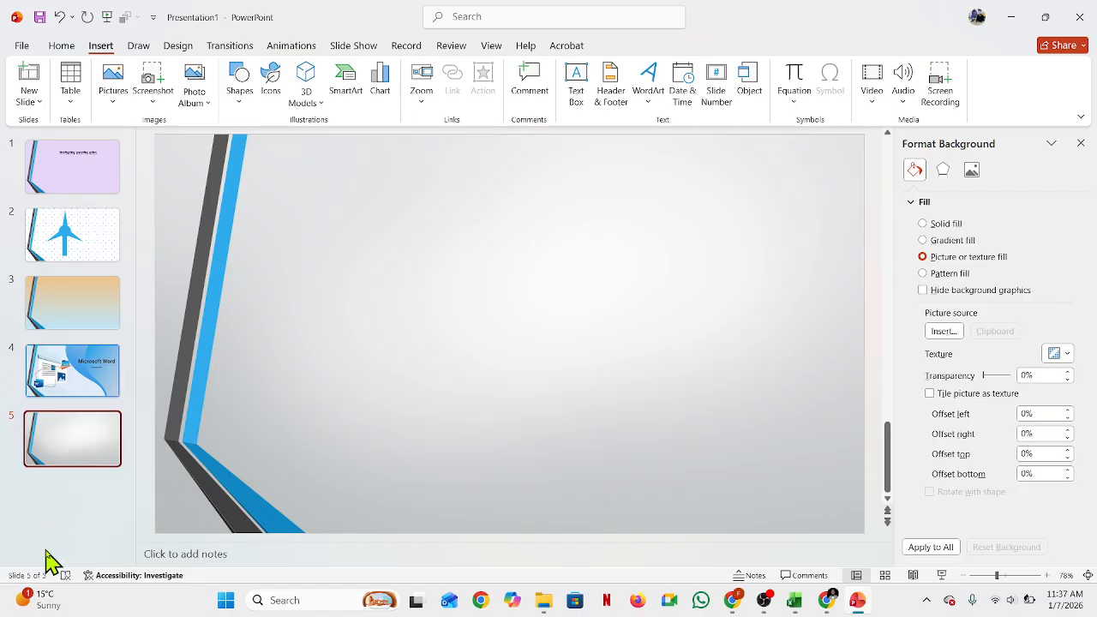
key(Delete)
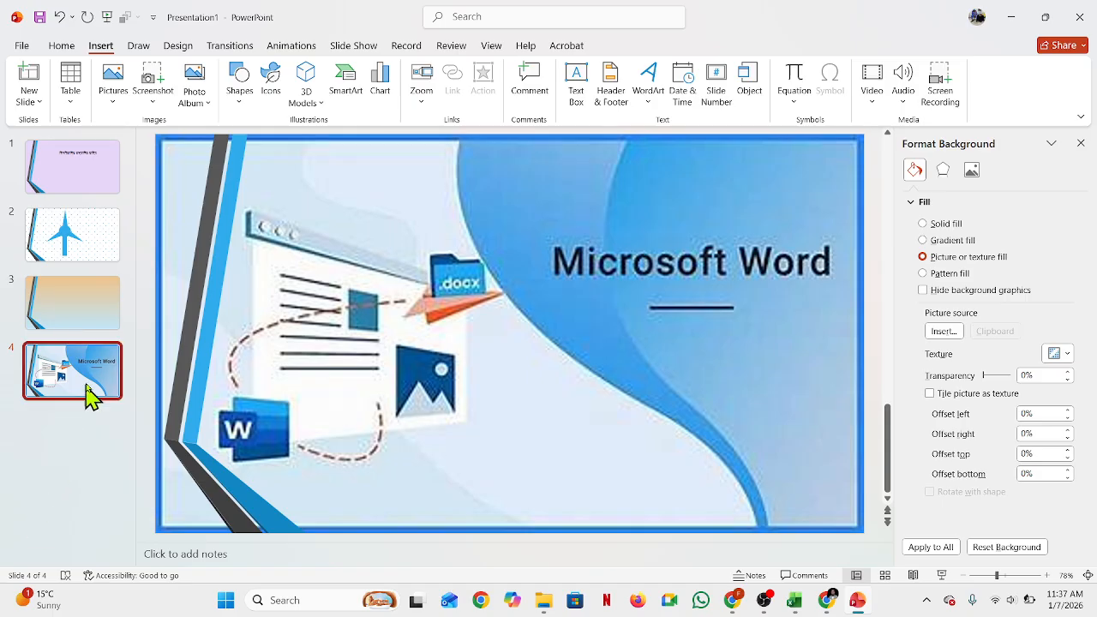
key(Delete)
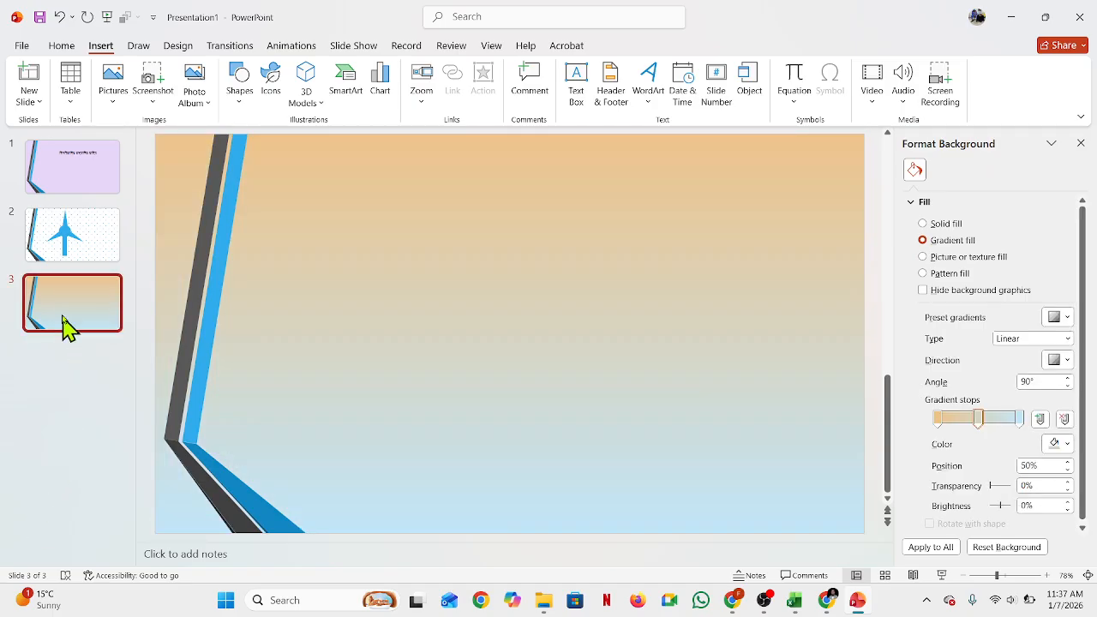
key(Delete)
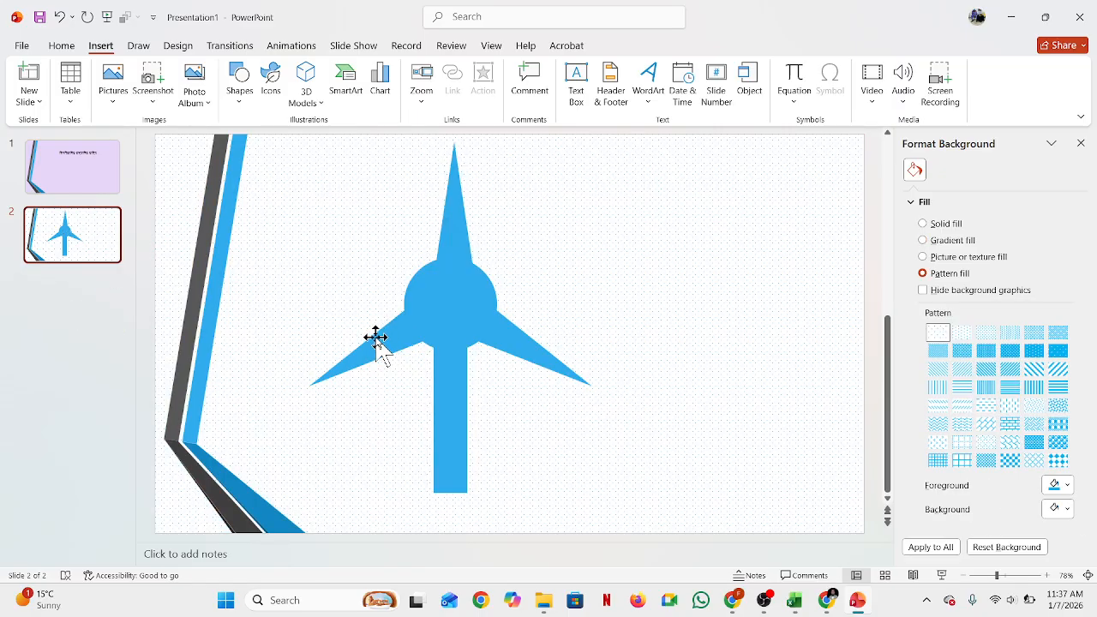
Step: Close the background pane and apply the Crush transition to the first slide
click(102, 180)
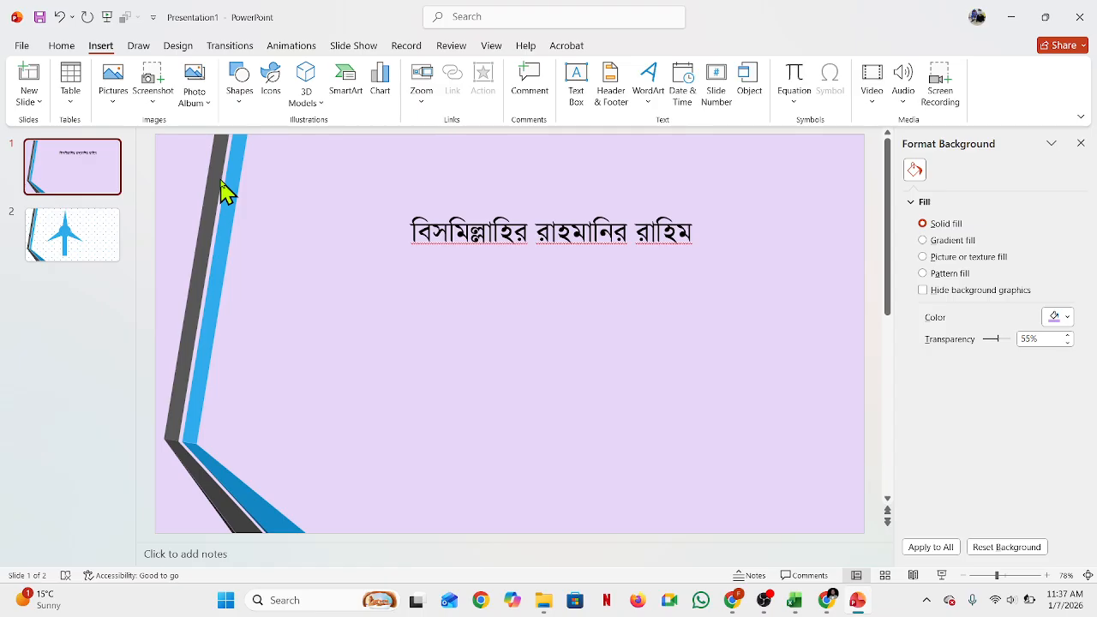
click(1080, 143)
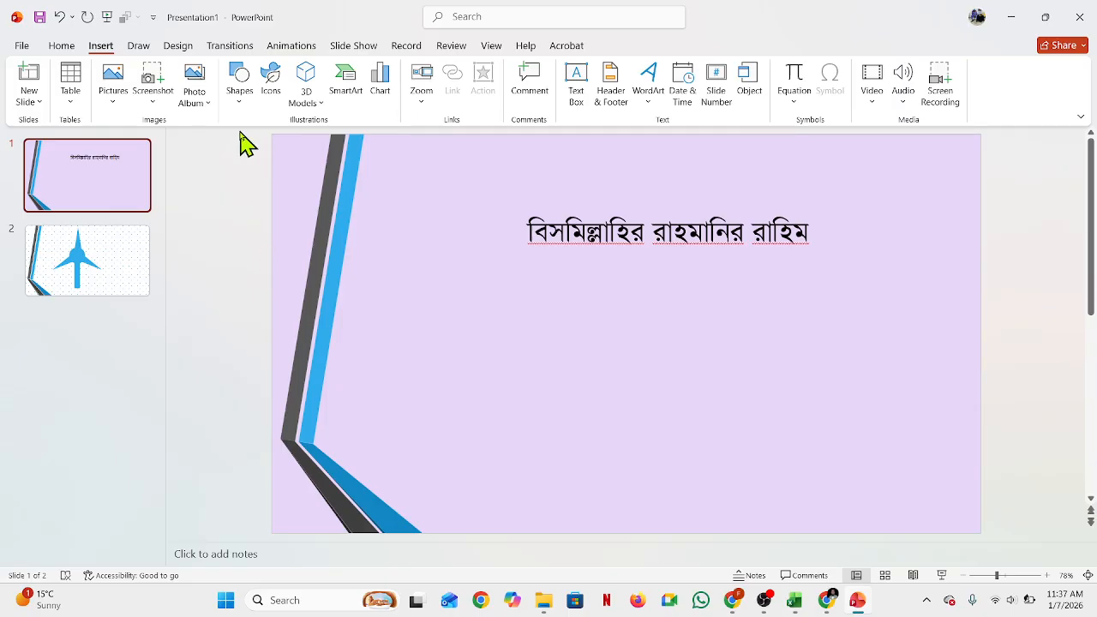
click(227, 51)
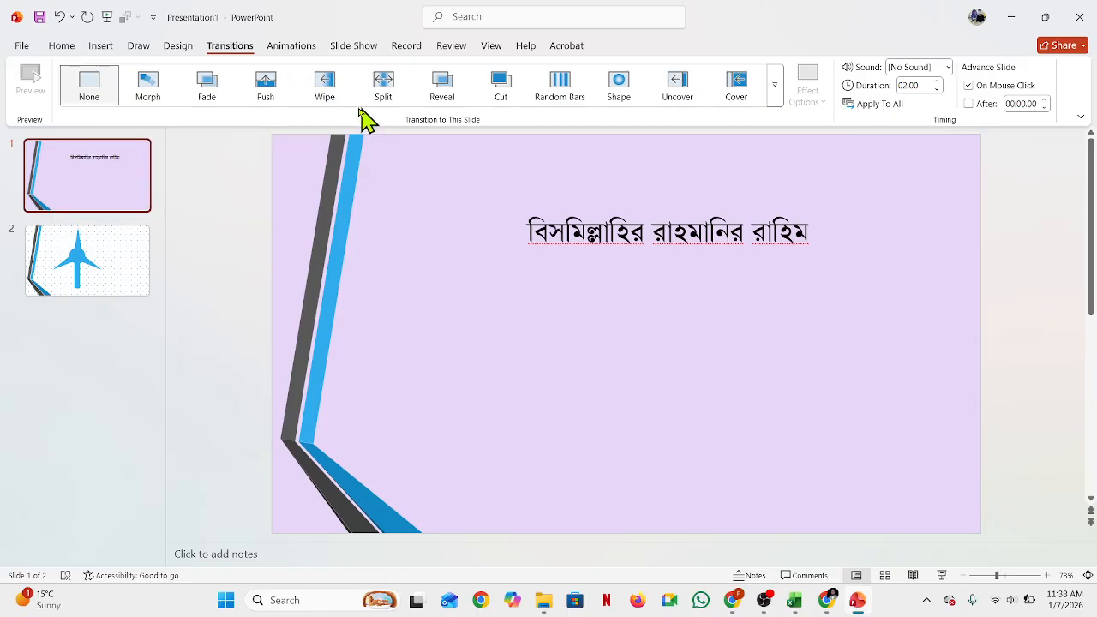
click(776, 99)
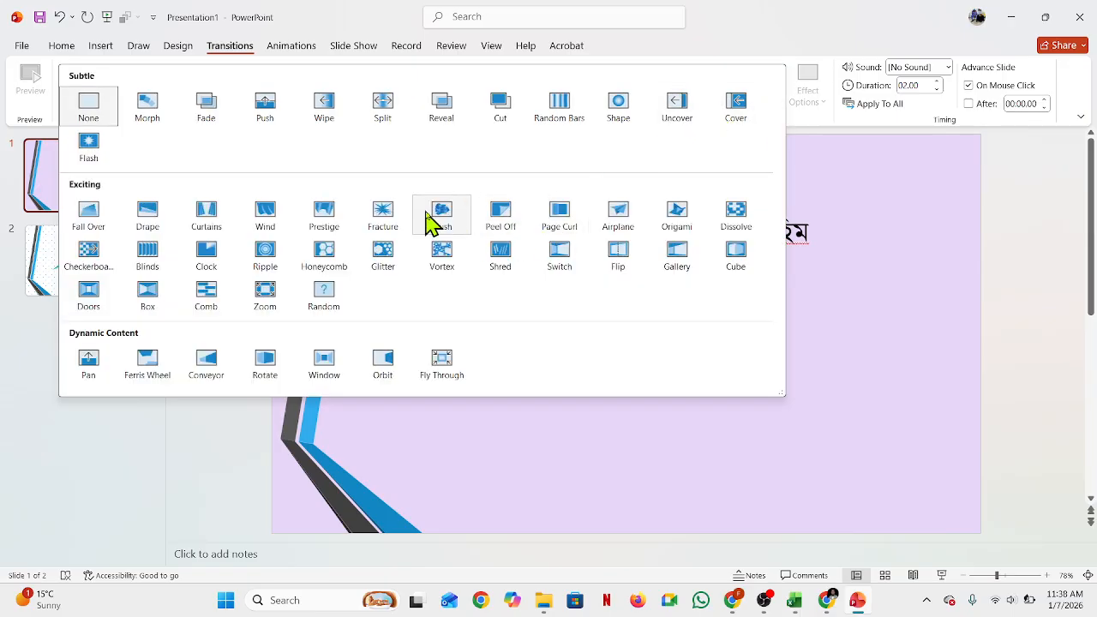
click(436, 216)
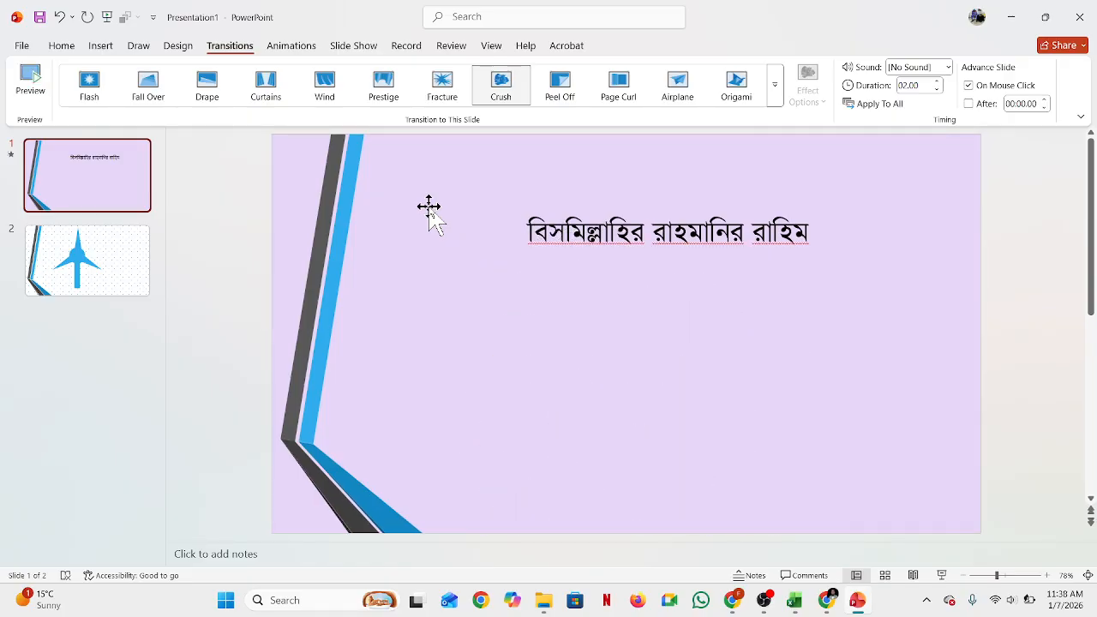
Step: Apply the Shape transition to the second slide
click(115, 265)
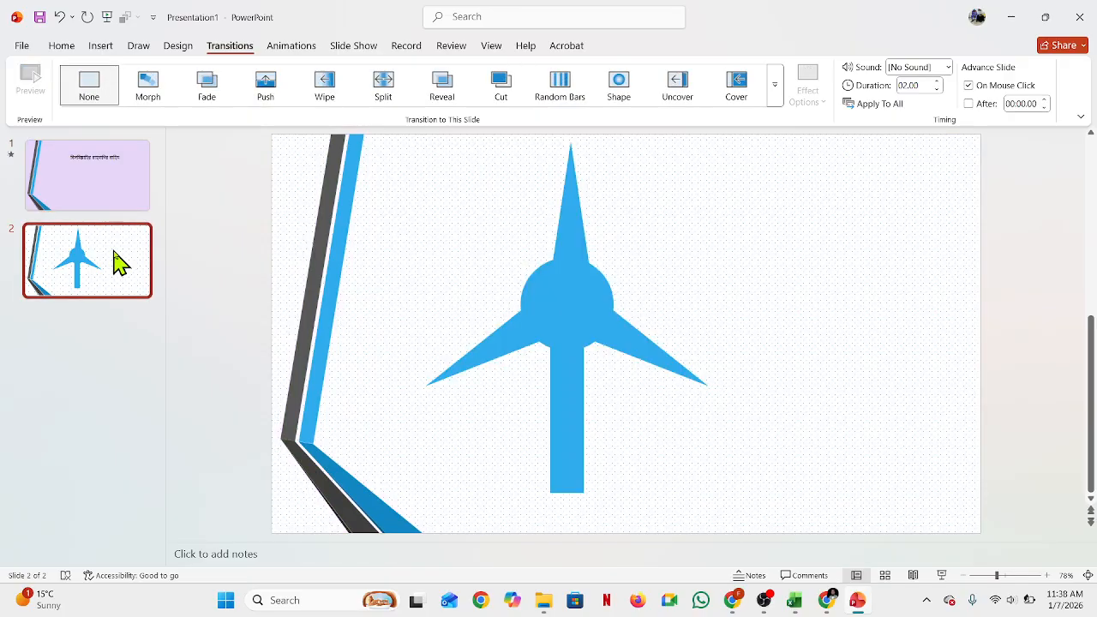
click(754, 94)
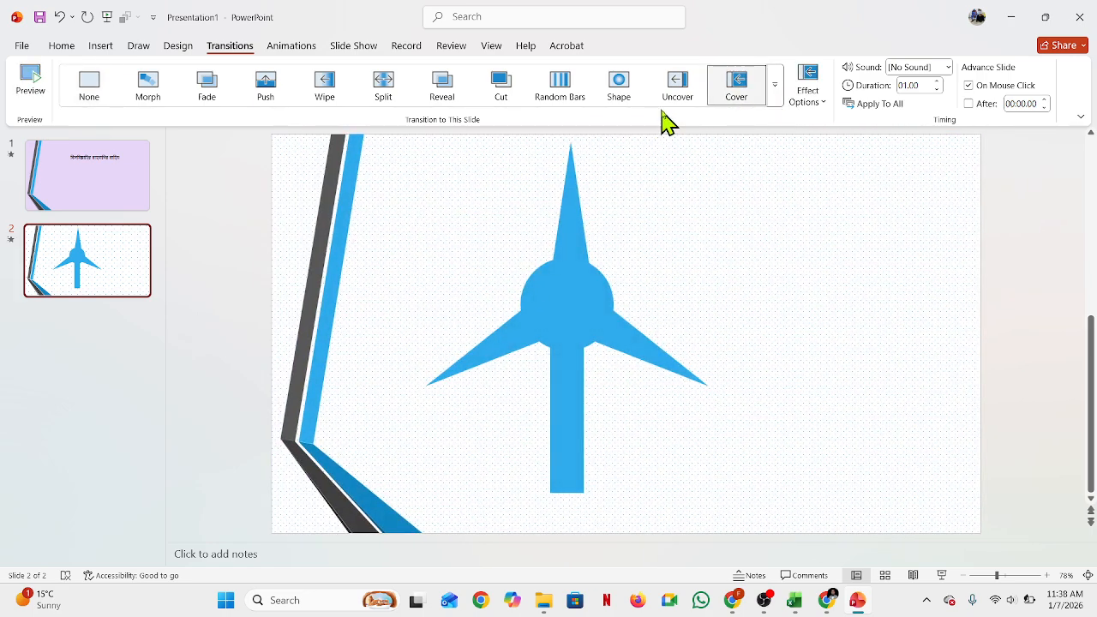
click(632, 106)
click(666, 98)
click(621, 103)
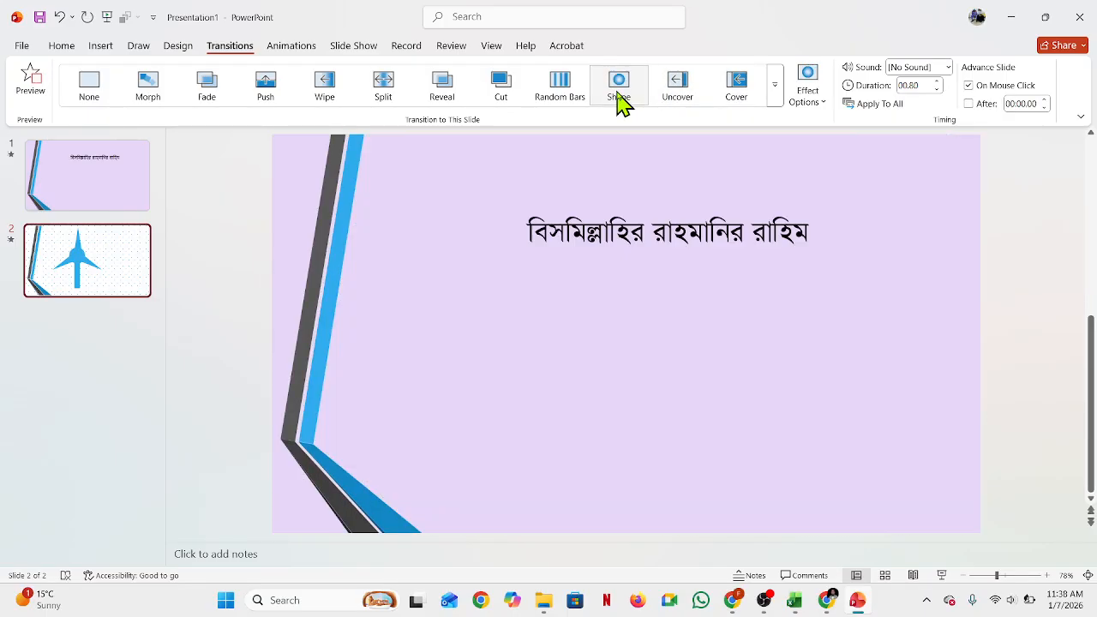
Step: Preview the transitions of the first and second slides
click(53, 167)
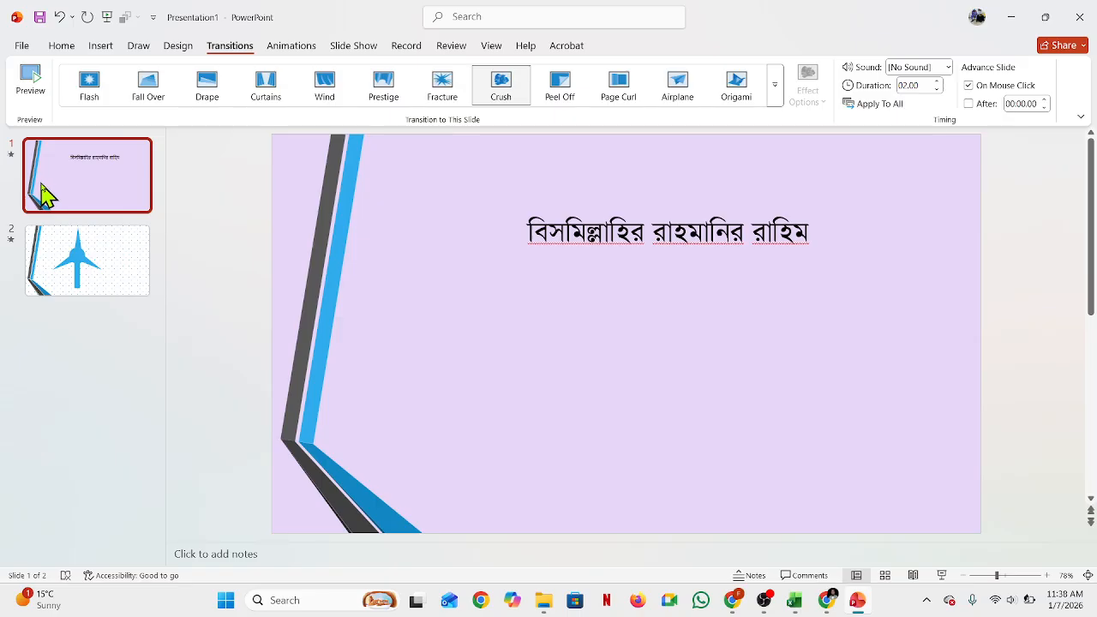
click(30, 83)
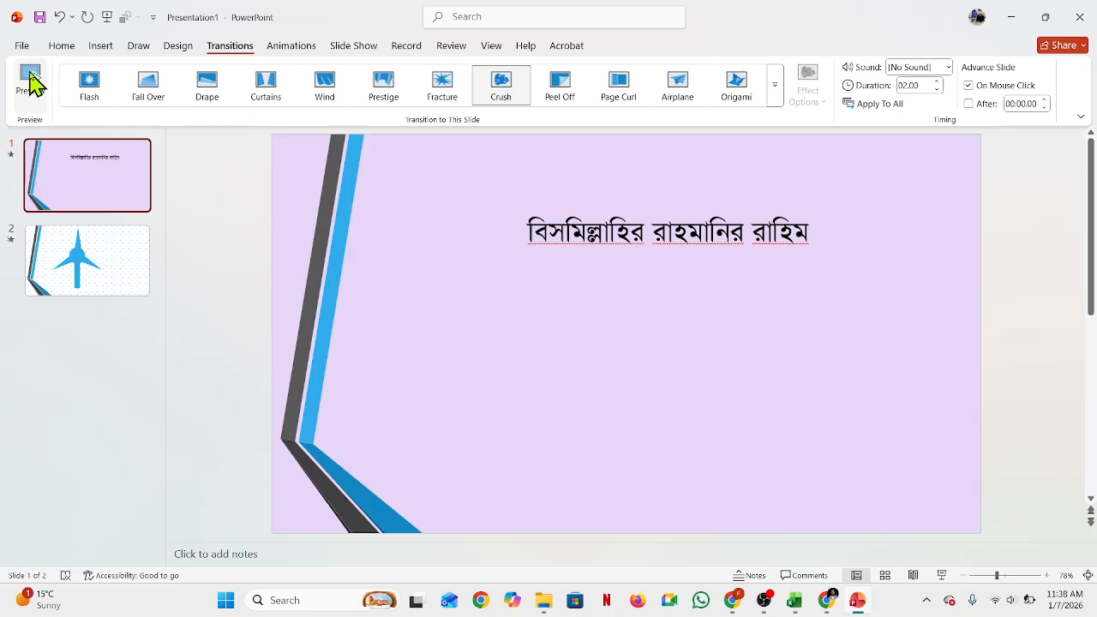
click(31, 82)
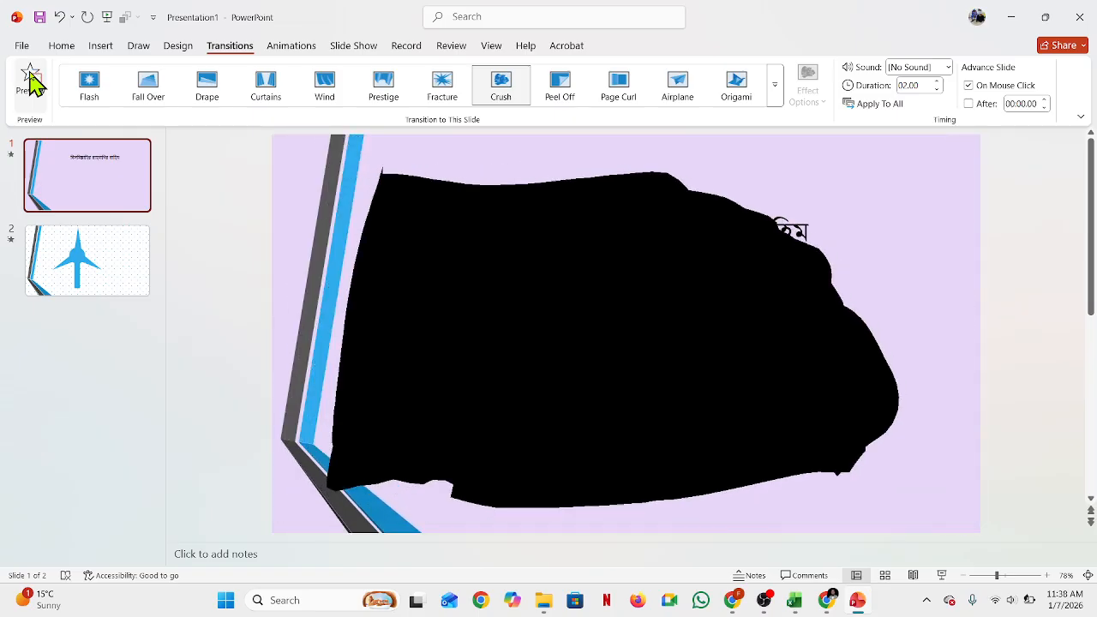
click(31, 82)
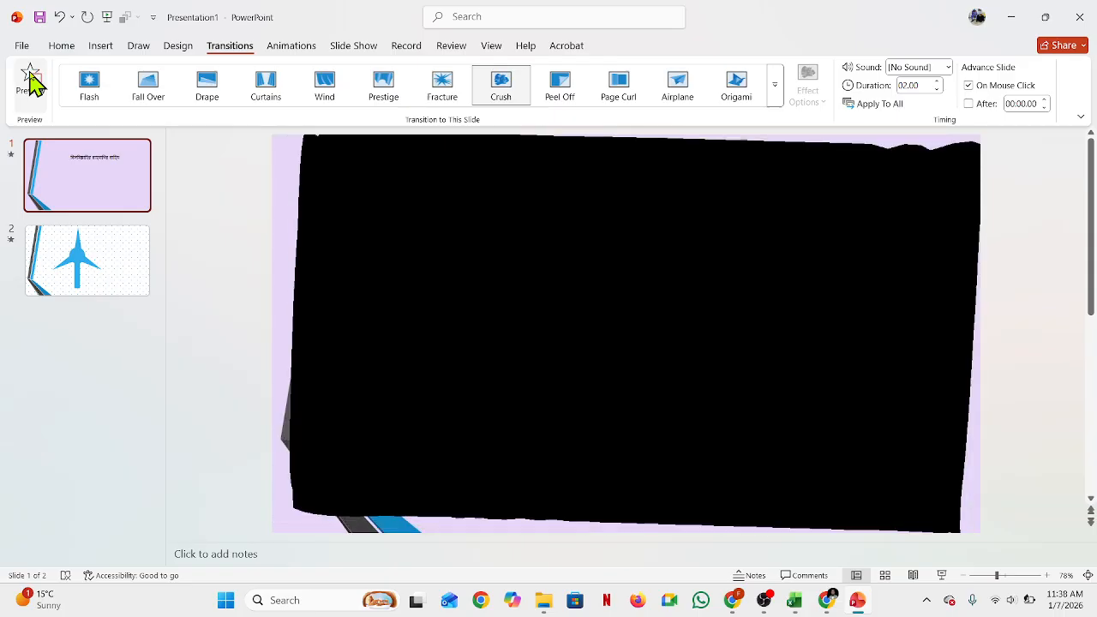
click(144, 272)
click(32, 86)
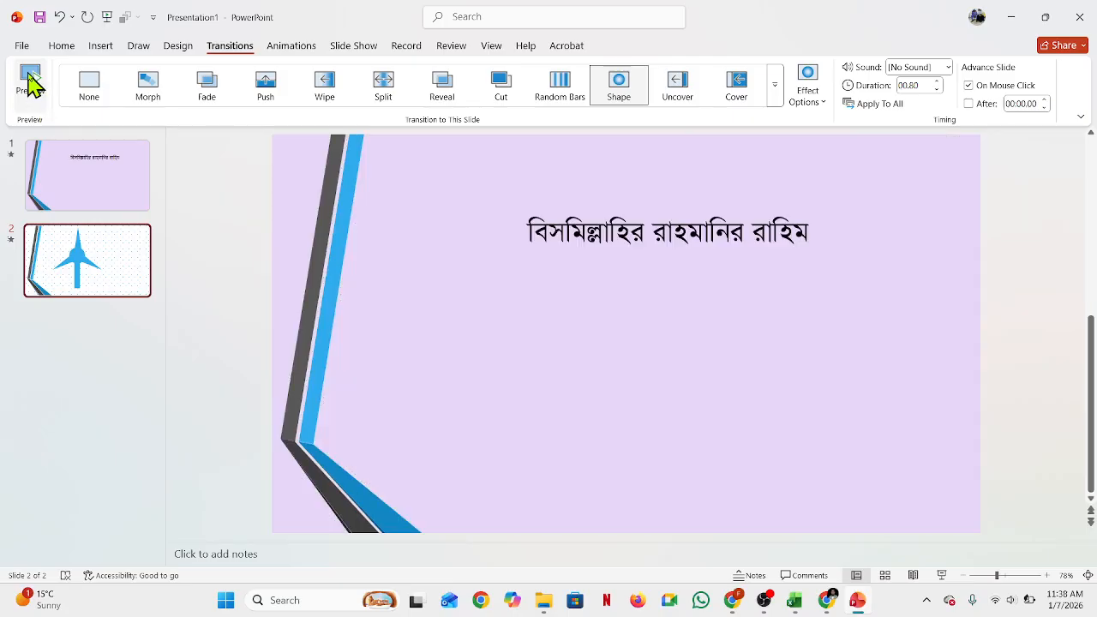
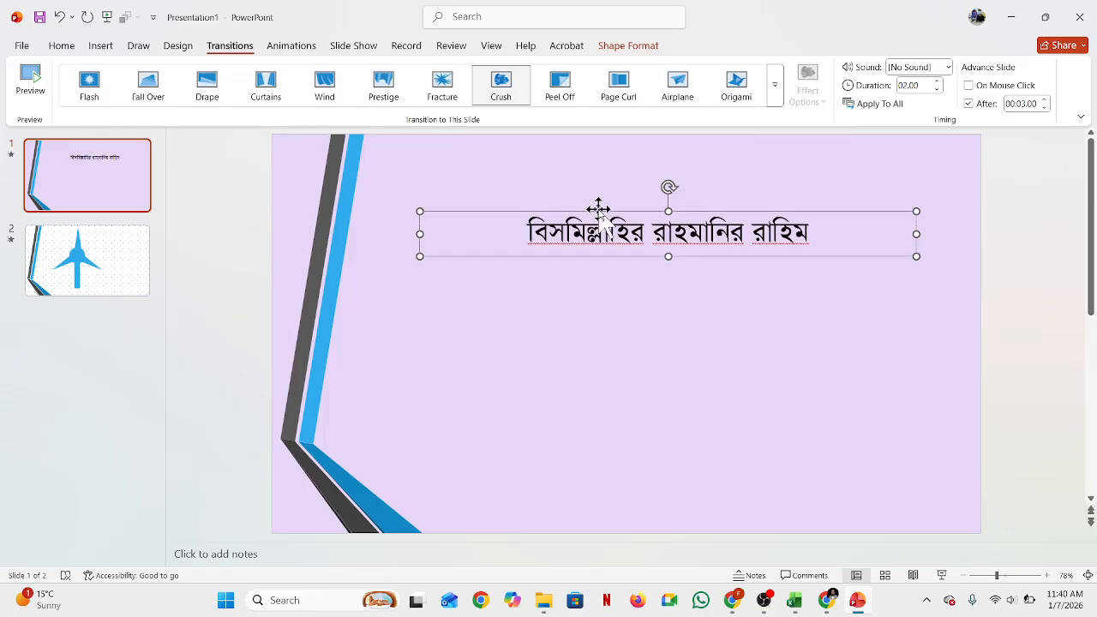
Step: Try the Darken and Object Color emphasis animations on the title text box
click(579, 364)
click(553, 228)
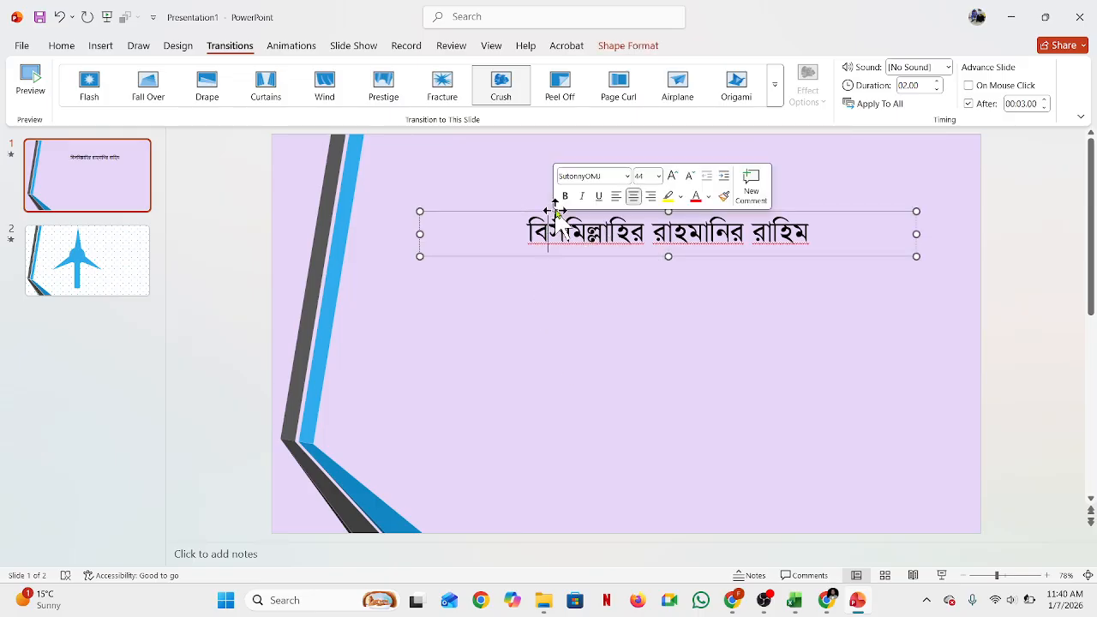
click(296, 48)
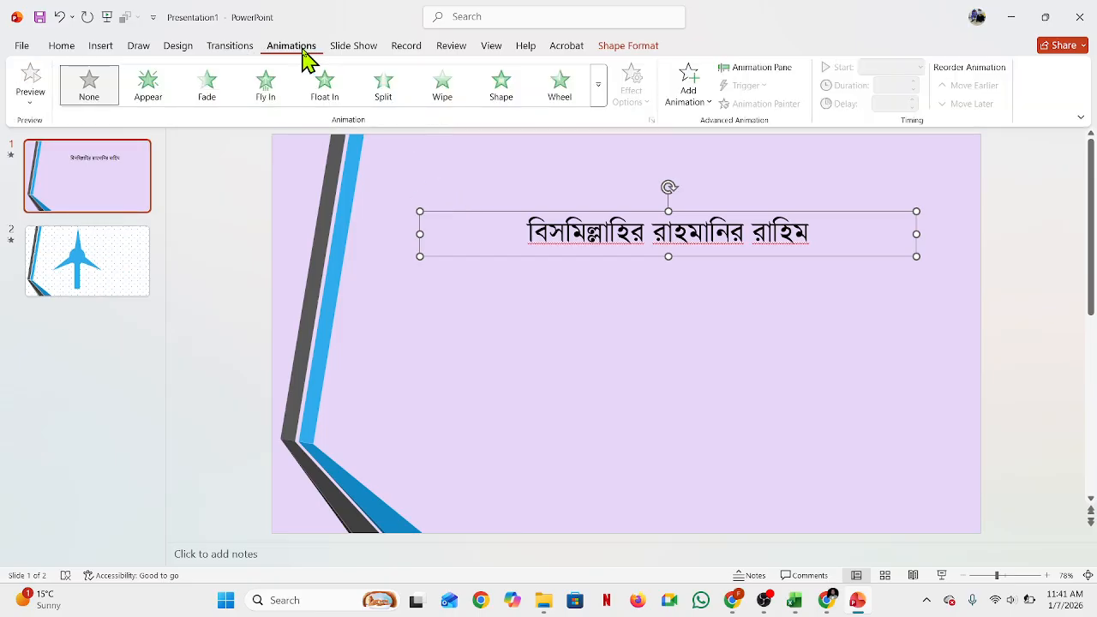
click(597, 93)
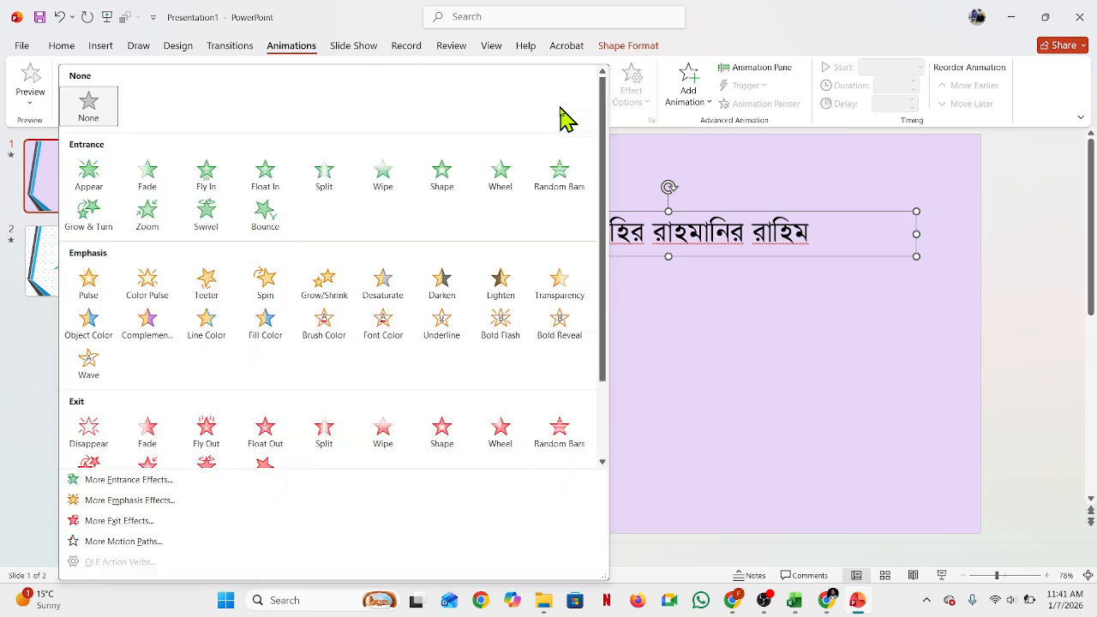
click(444, 293)
click(576, 94)
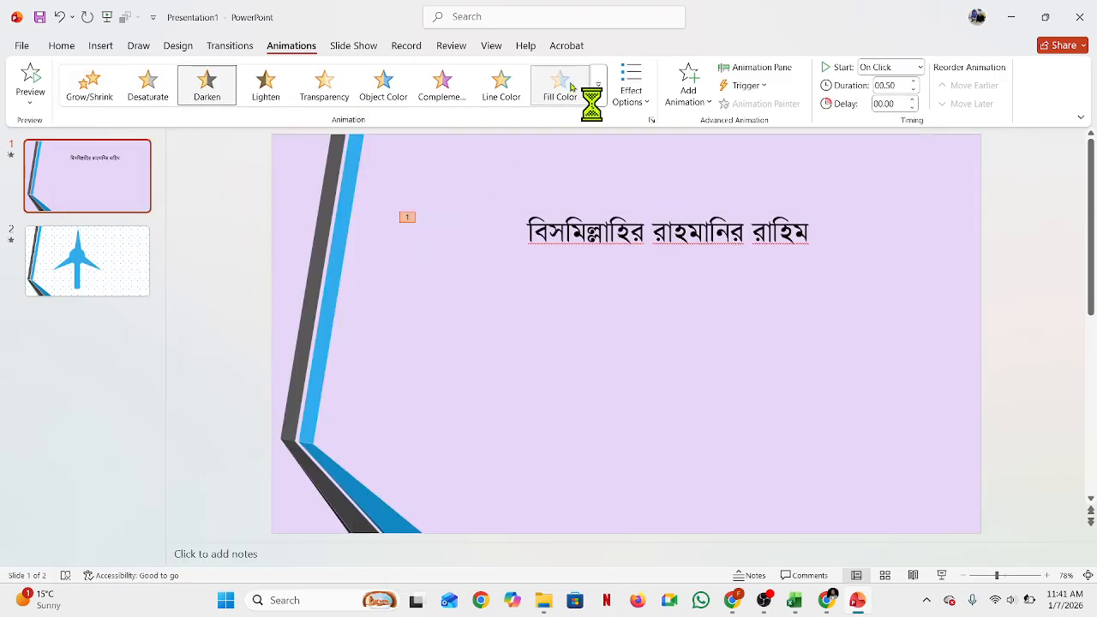
click(383, 87)
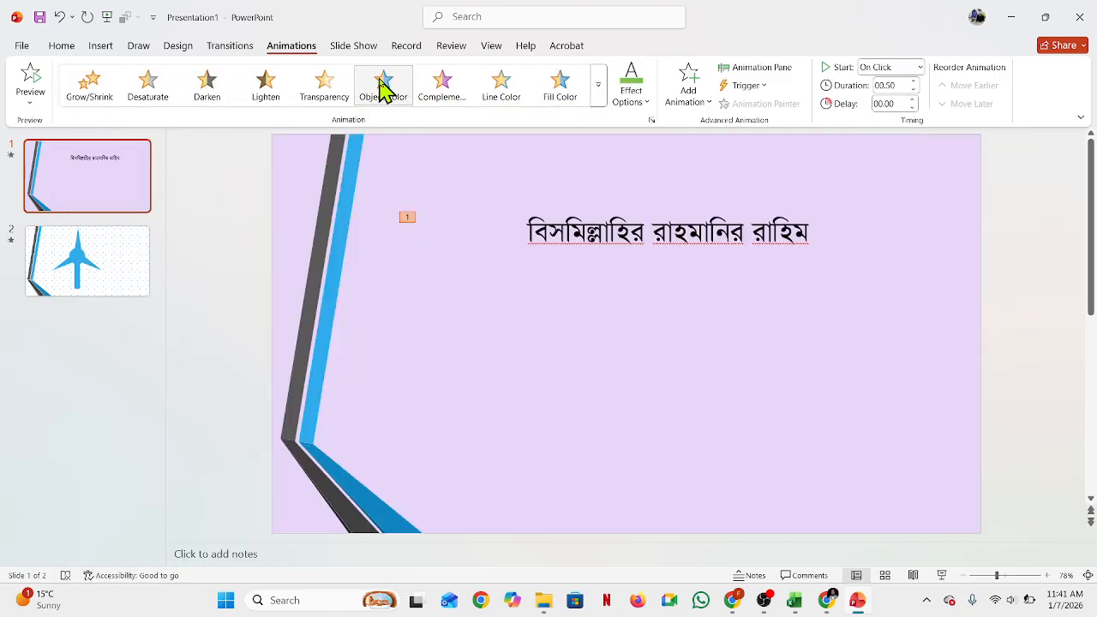
Step: Try the Fly Out and Float Out exit animations on the title text box
click(598, 100)
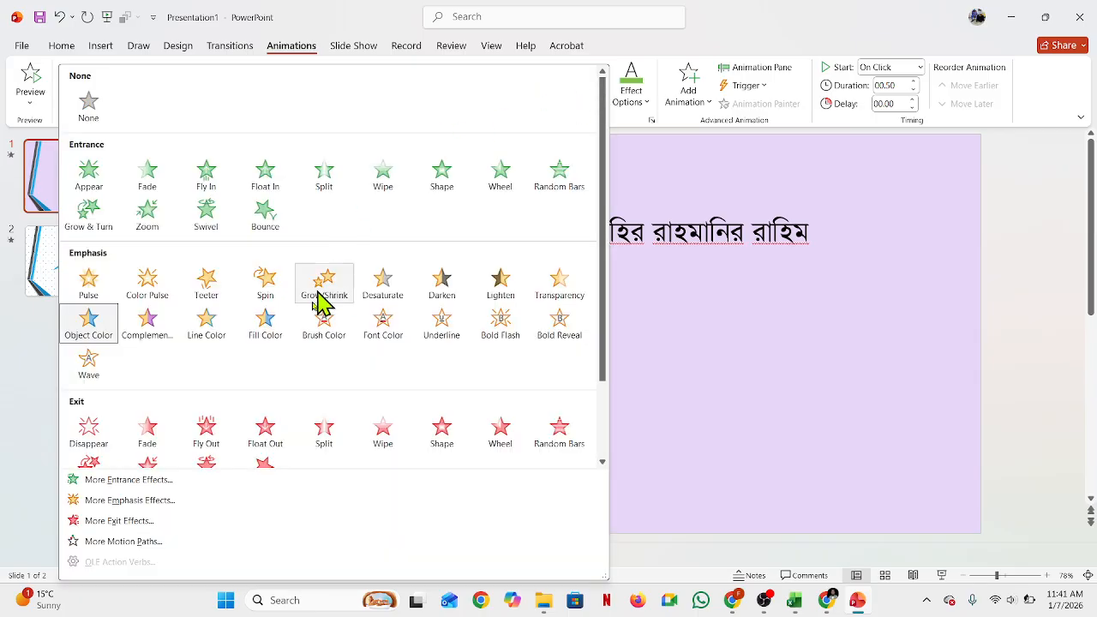
click(210, 441)
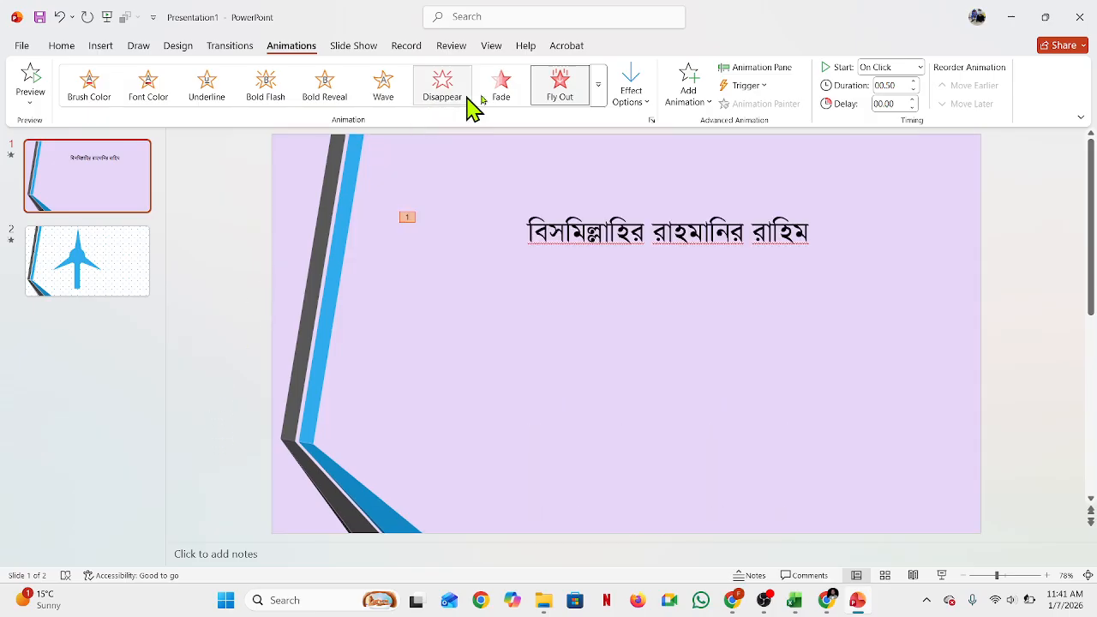
click(598, 101)
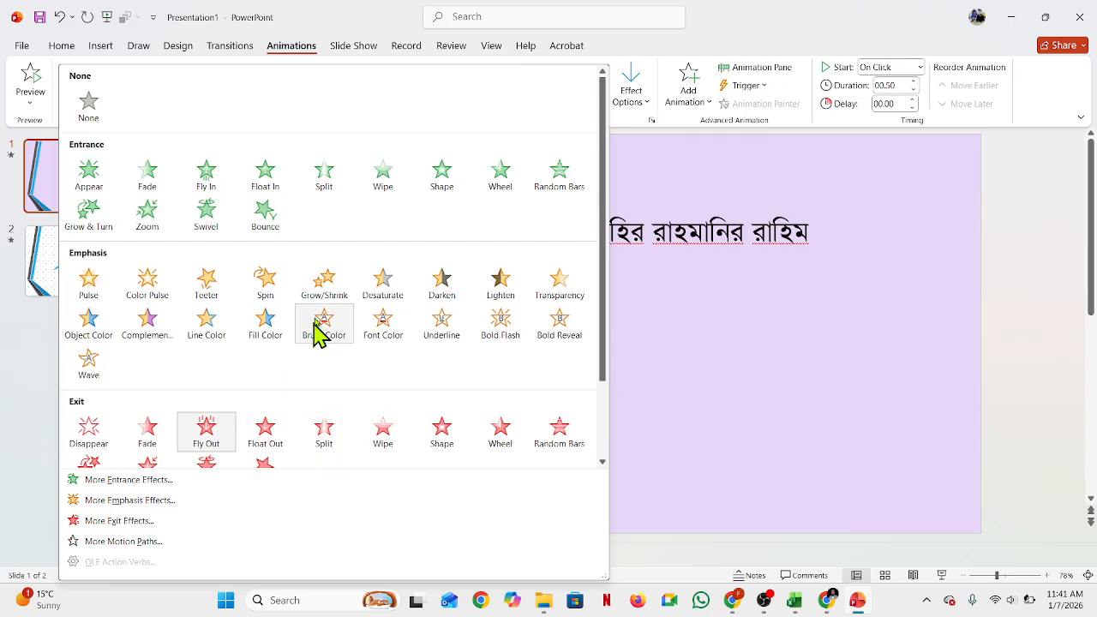
scroll(315, 331, down, 2)
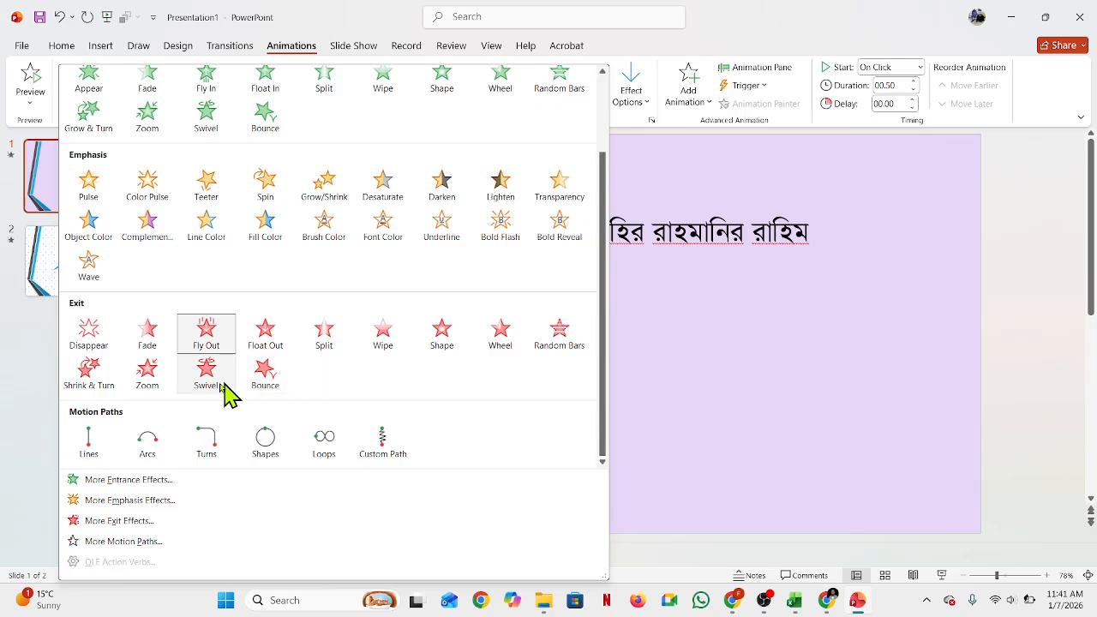
click(278, 351)
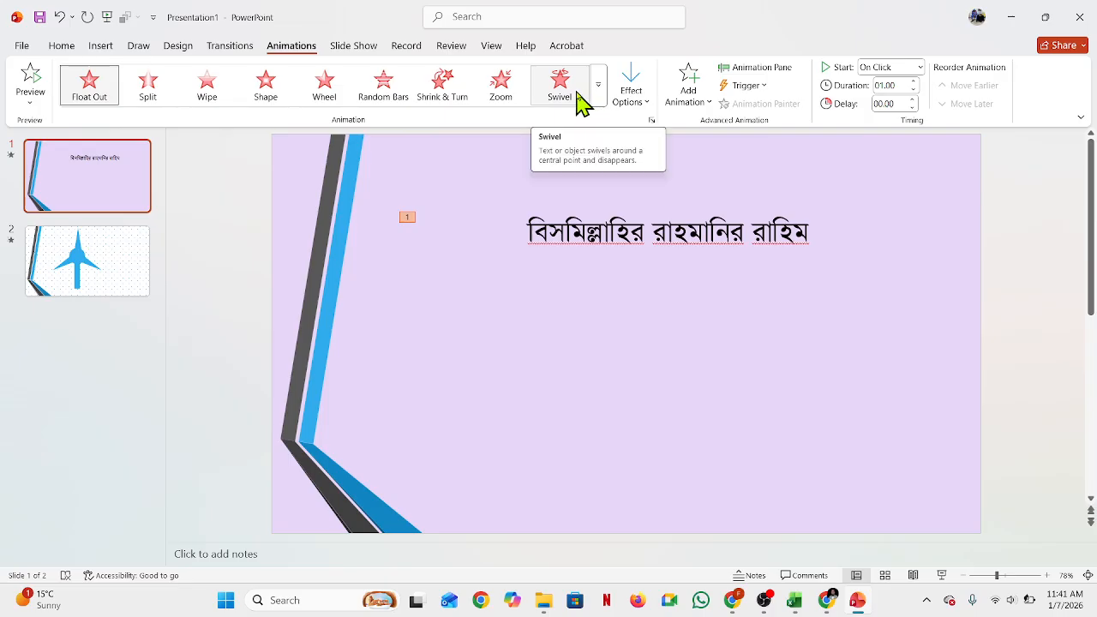
Step: Apply the Shrink & Turn exit animation to the title text box
click(504, 88)
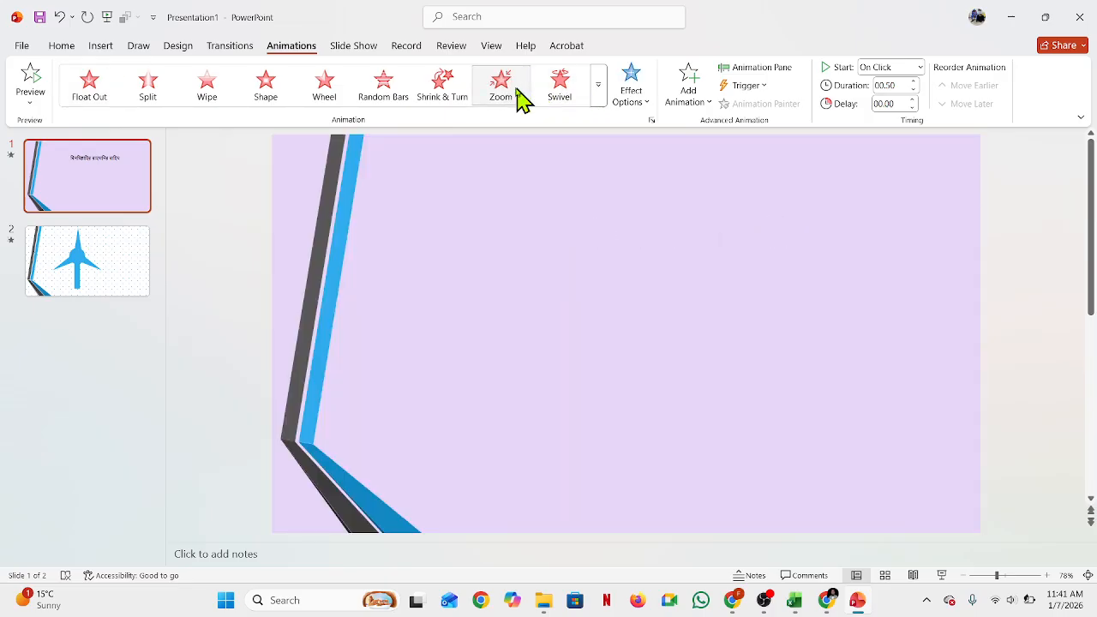
click(444, 92)
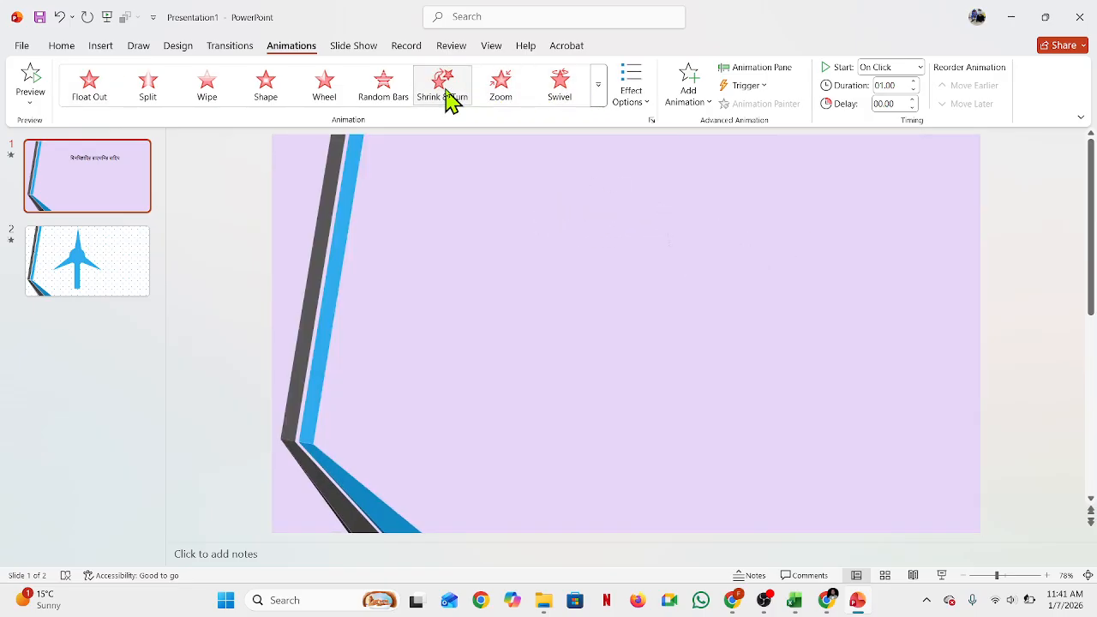
click(394, 98)
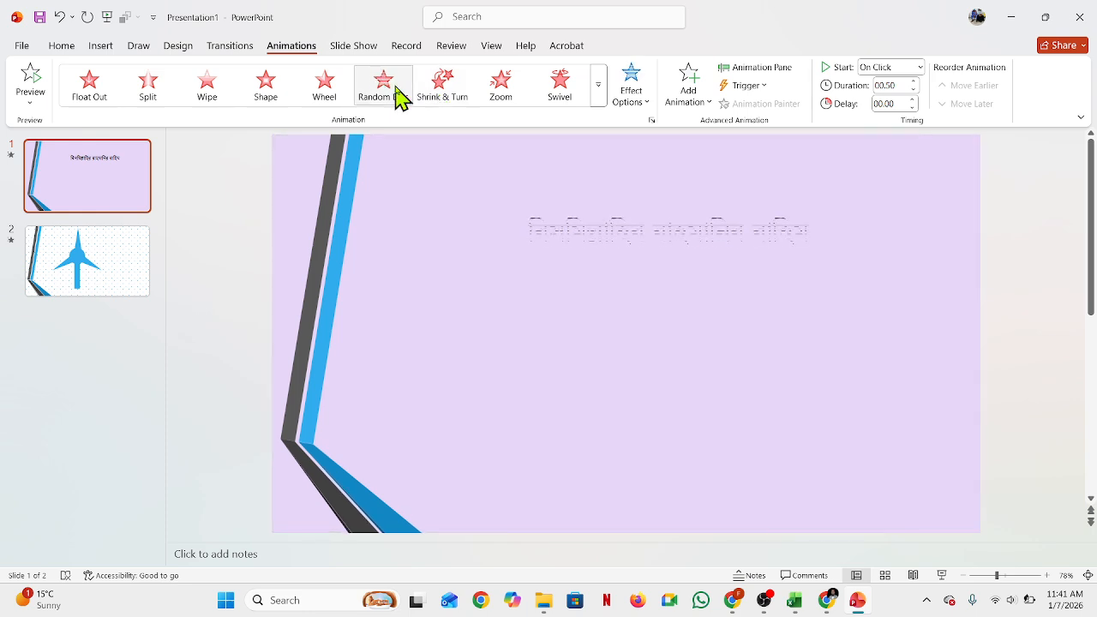
click(333, 100)
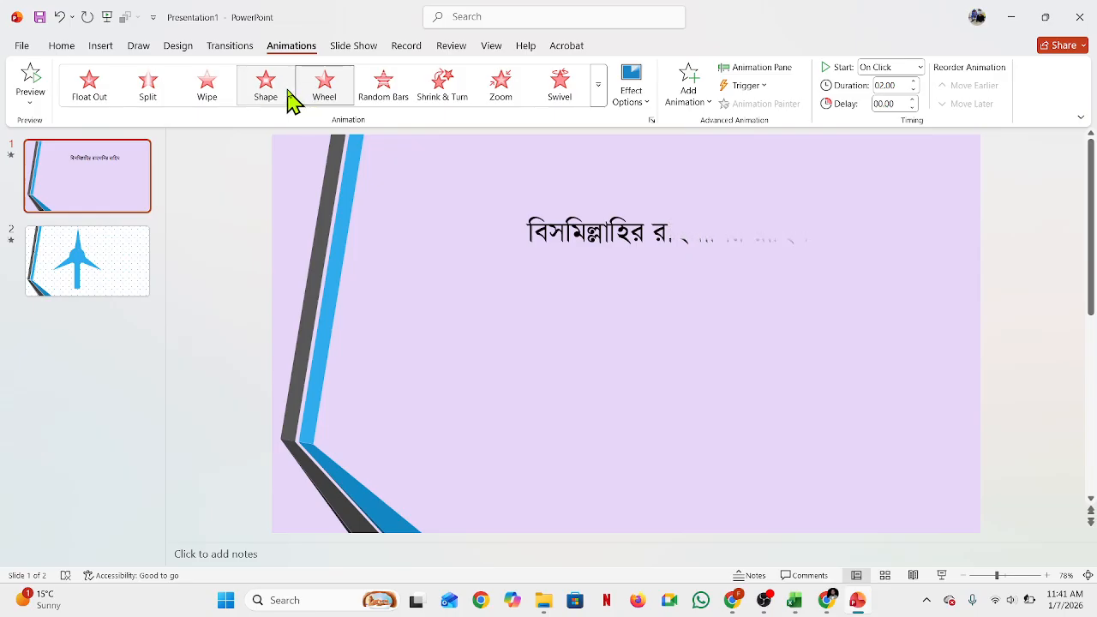
click(276, 97)
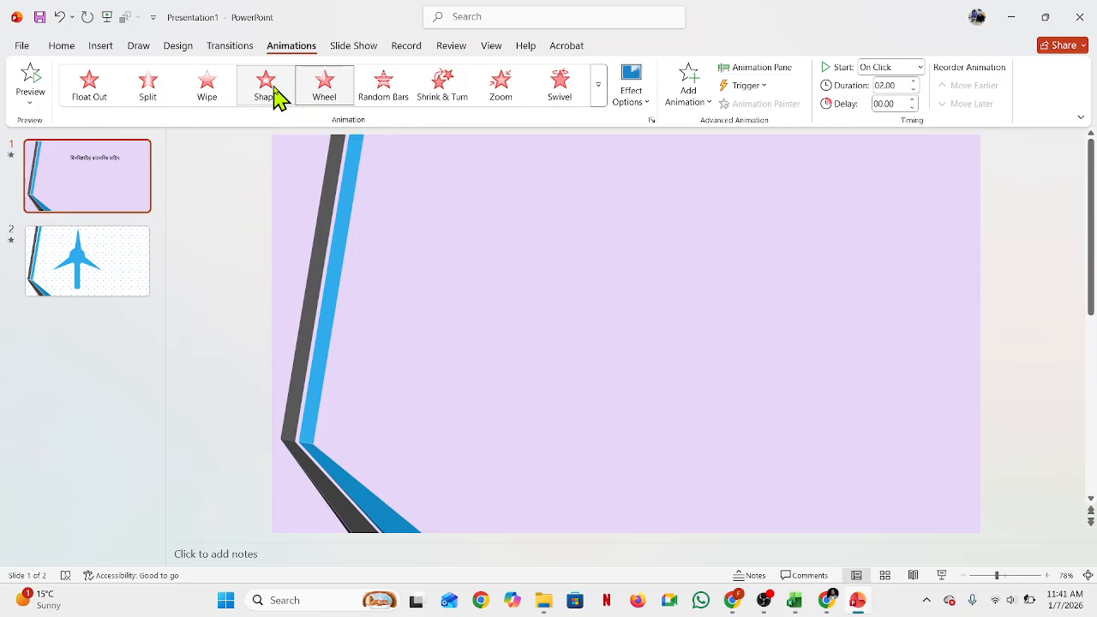
click(435, 94)
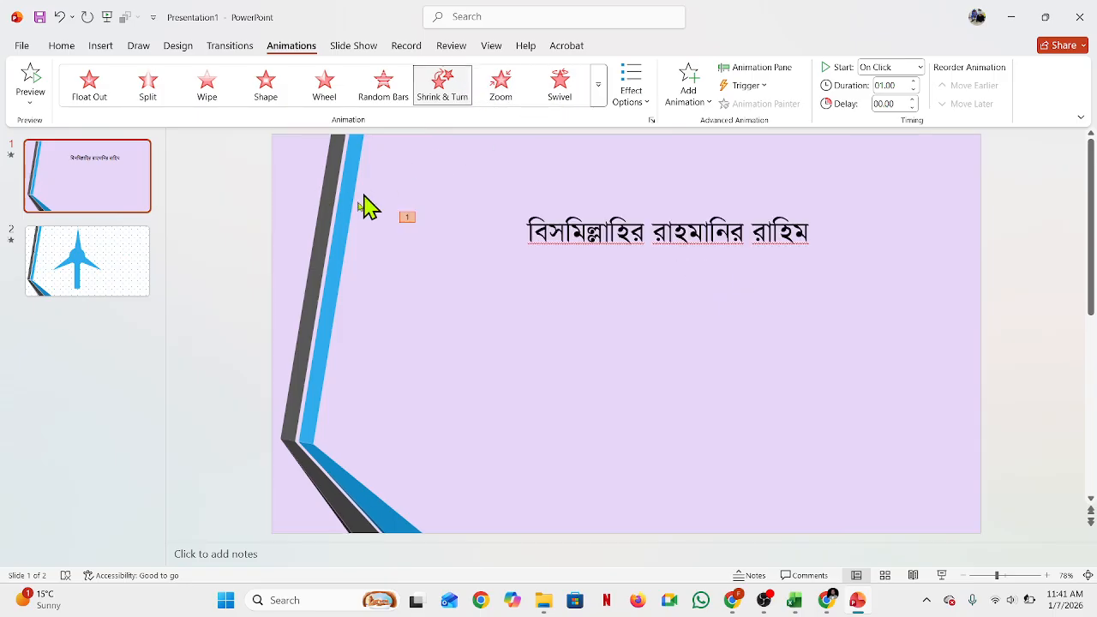
Step: Set the title text animation to start With Previous
click(755, 400)
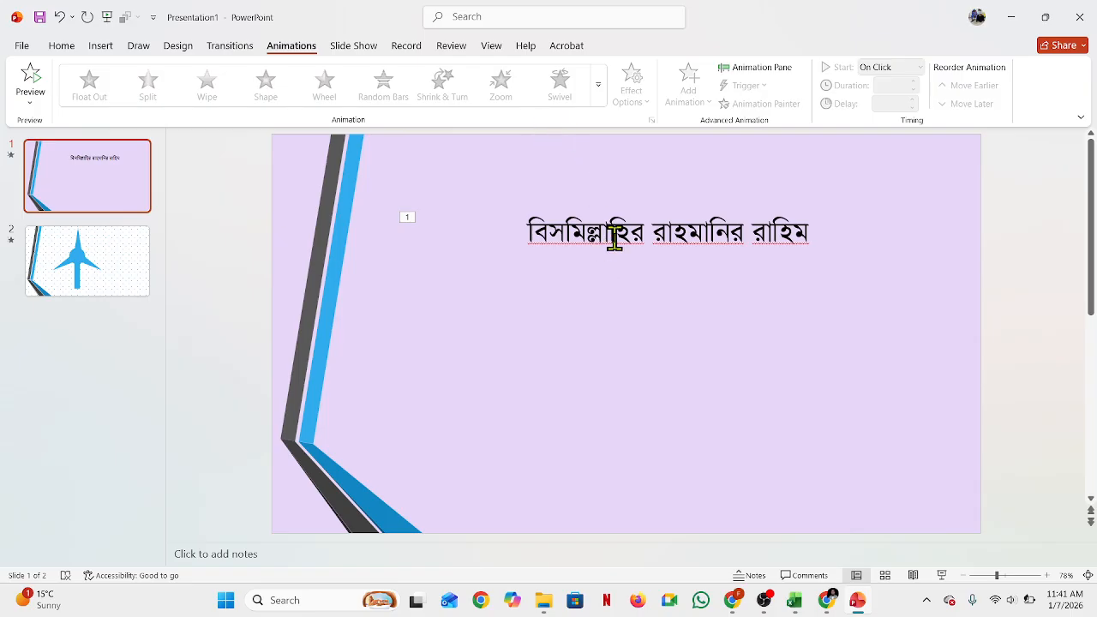
click(665, 225)
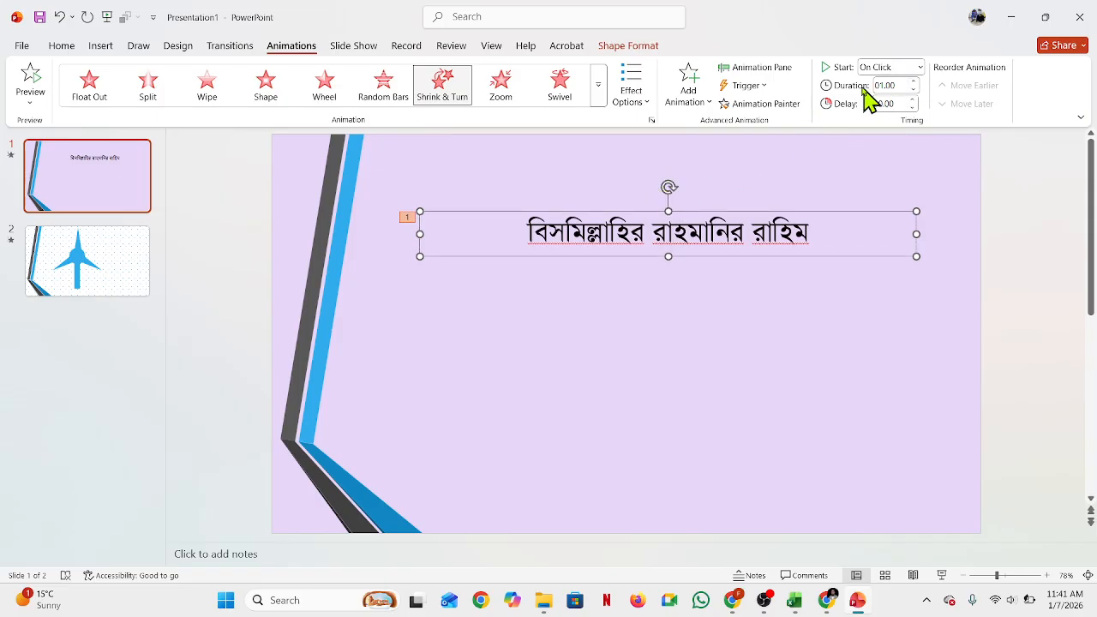
click(919, 68)
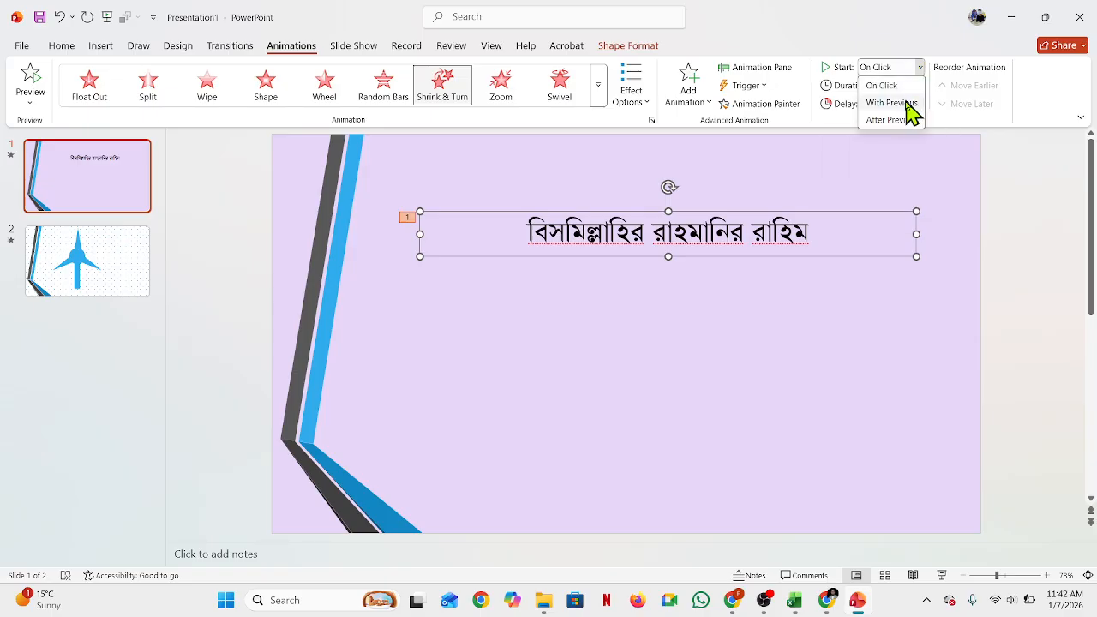
click(900, 106)
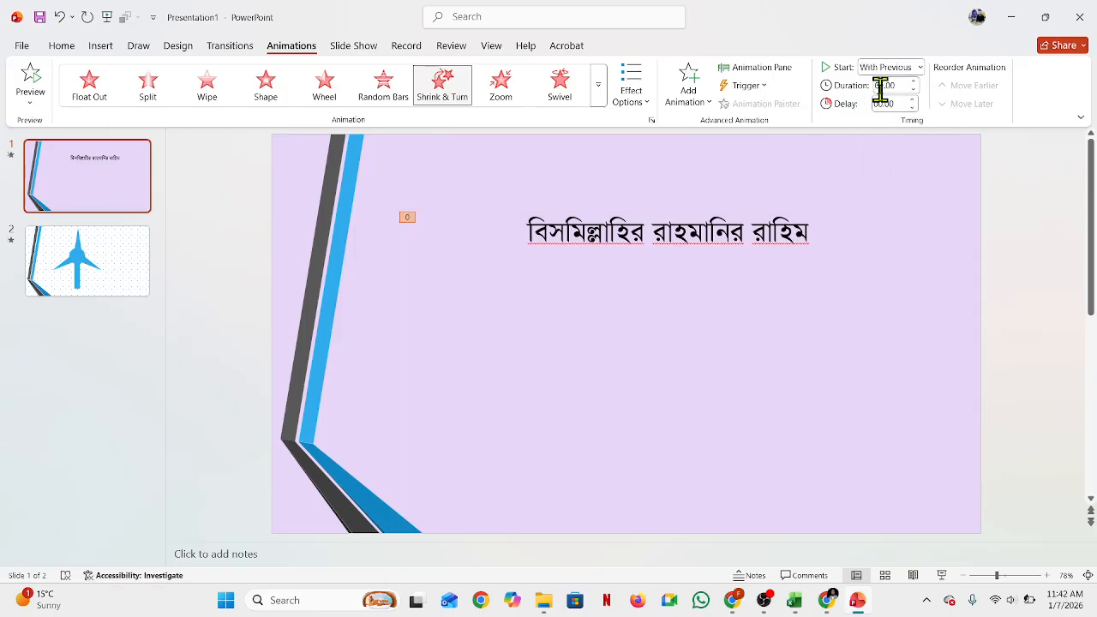
Step: Play the slide show from the beginning through both slides and exit it
click(774, 375)
key(F5)
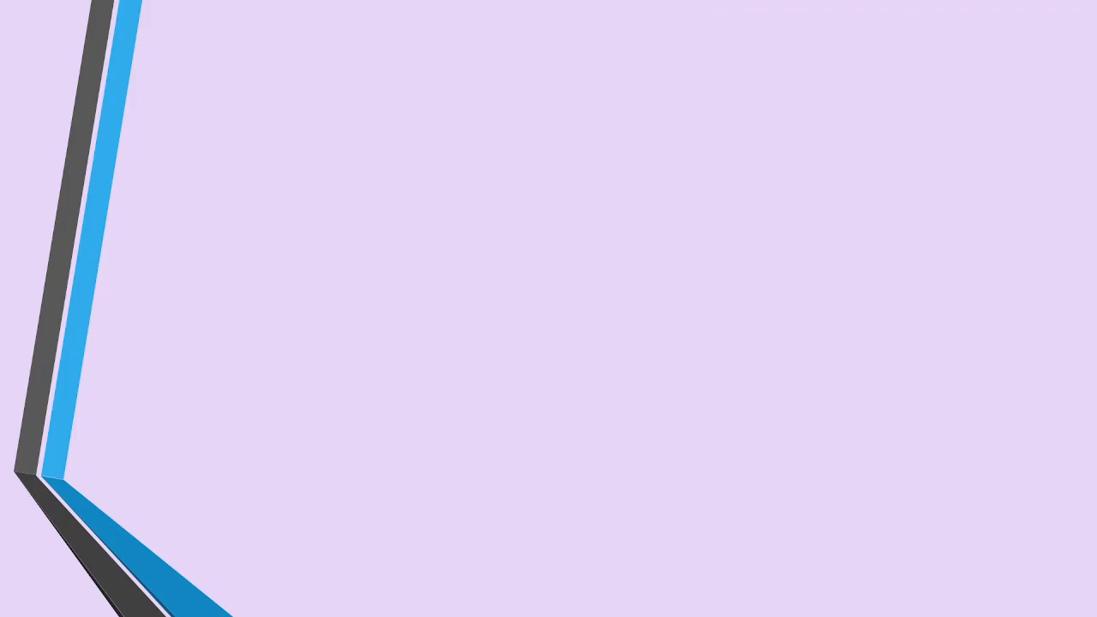
key(Right)
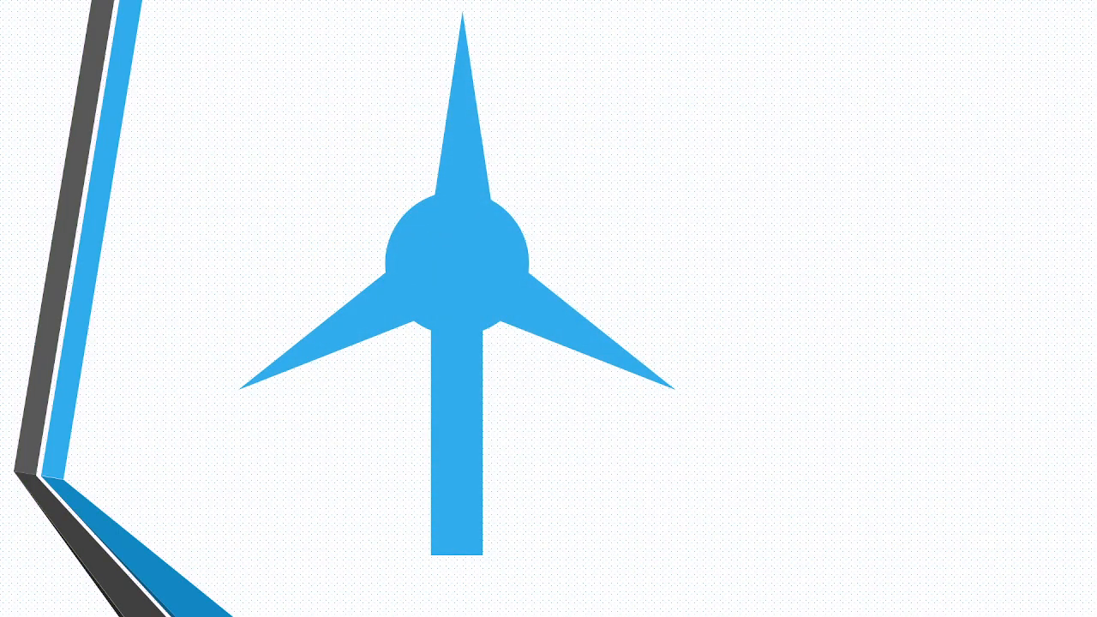
key(Right)
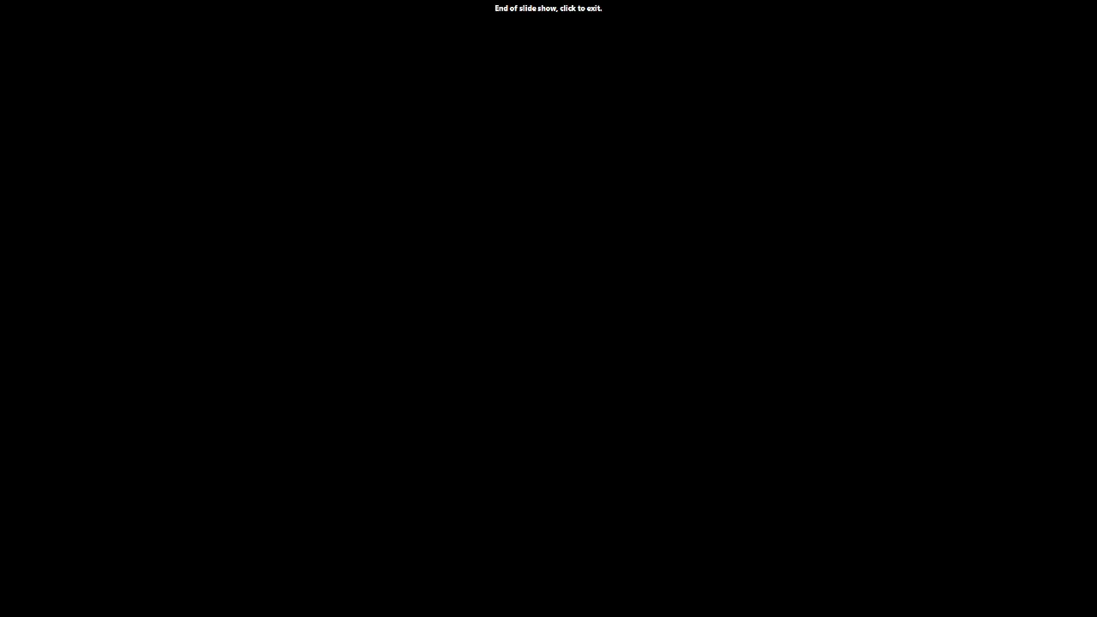
key(Right)
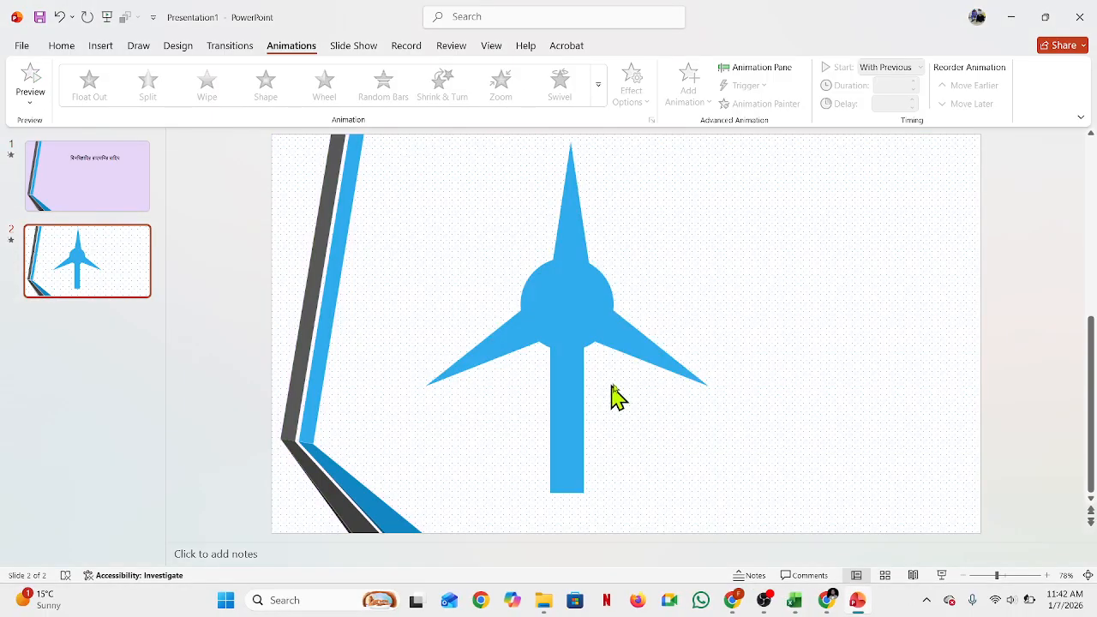
Step: Apply the Spin emphasis animation to the windmill group on the second slide
click(577, 264)
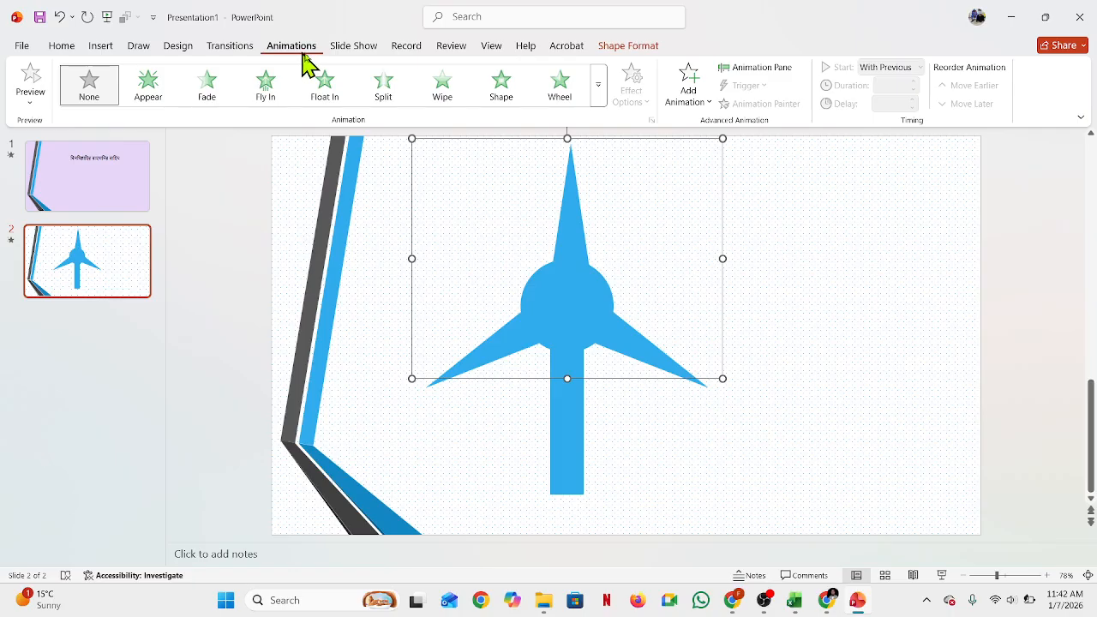
click(599, 96)
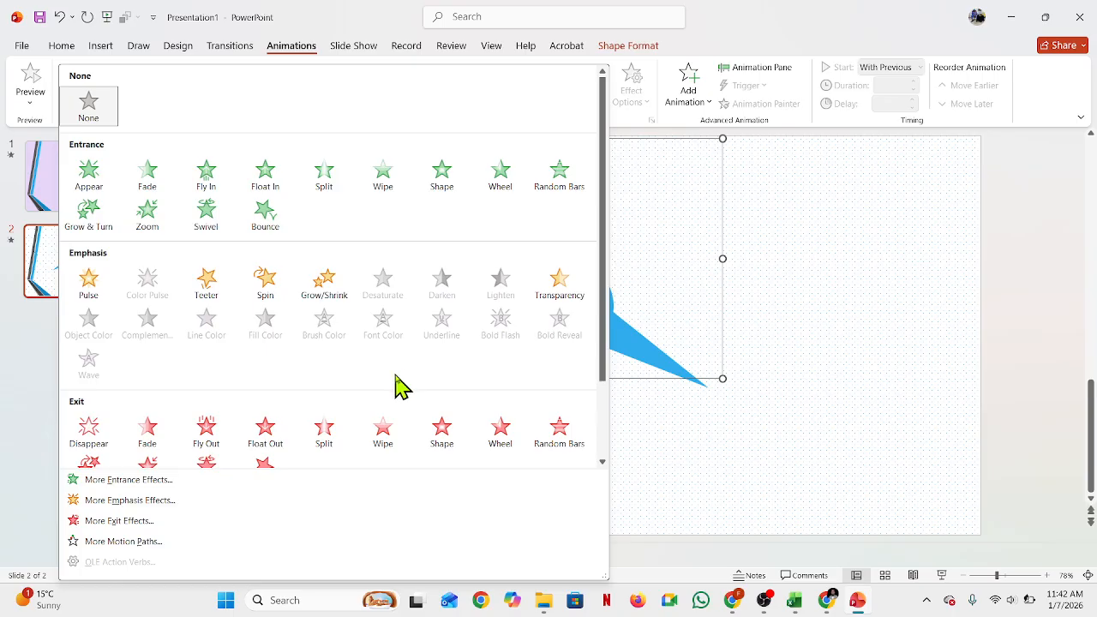
scroll(396, 385, down, 2)
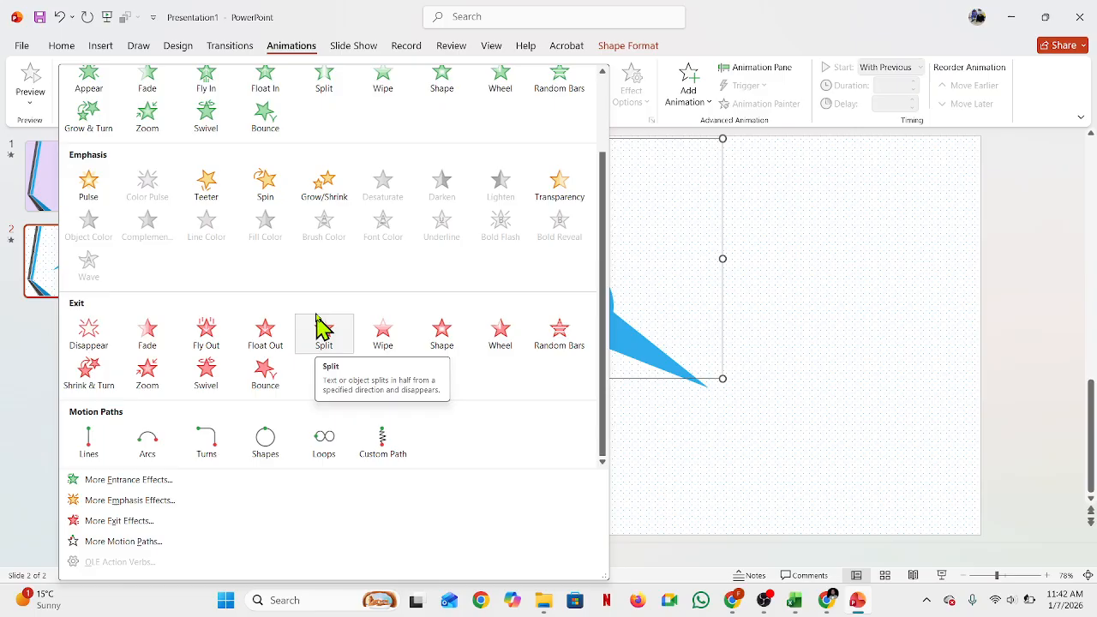
click(272, 187)
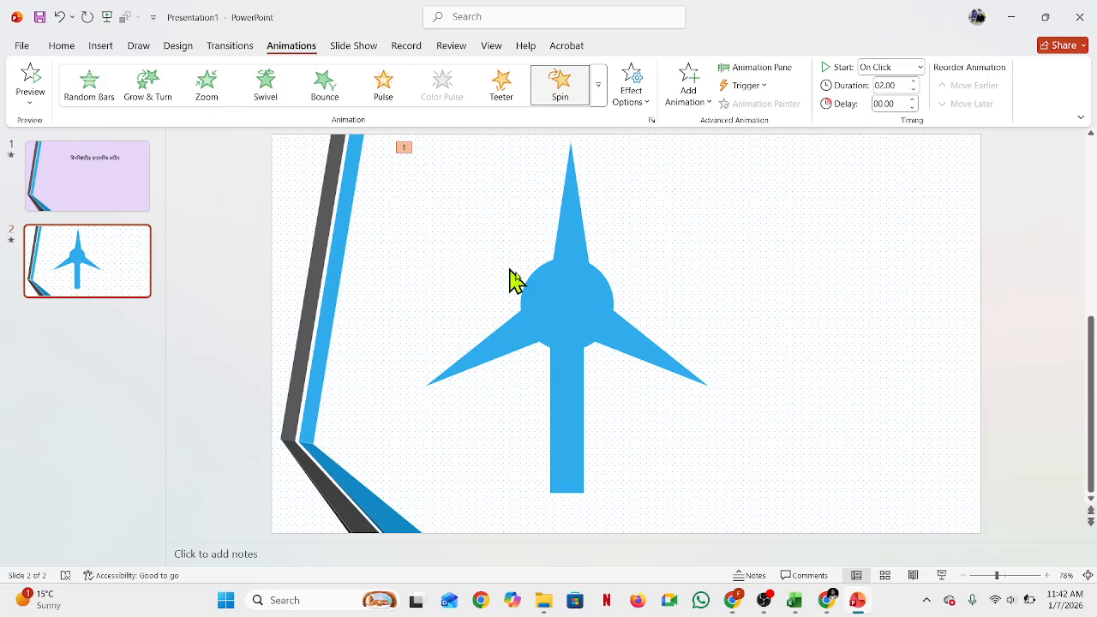
Step: Set the windmill's Spin animation to start With Previous
click(560, 289)
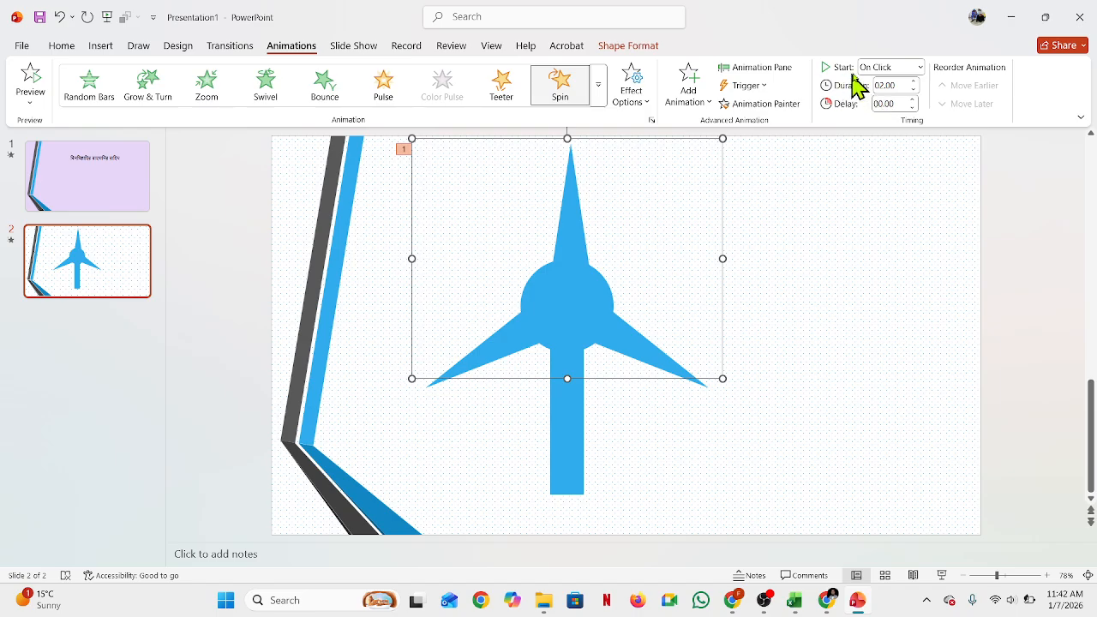
click(920, 69)
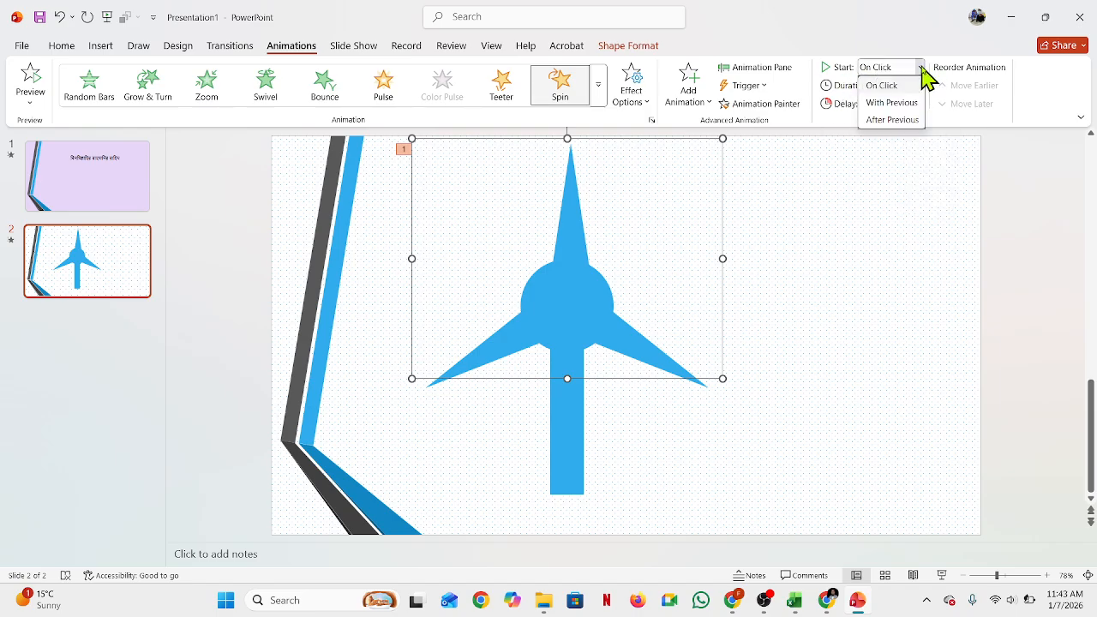
click(912, 104)
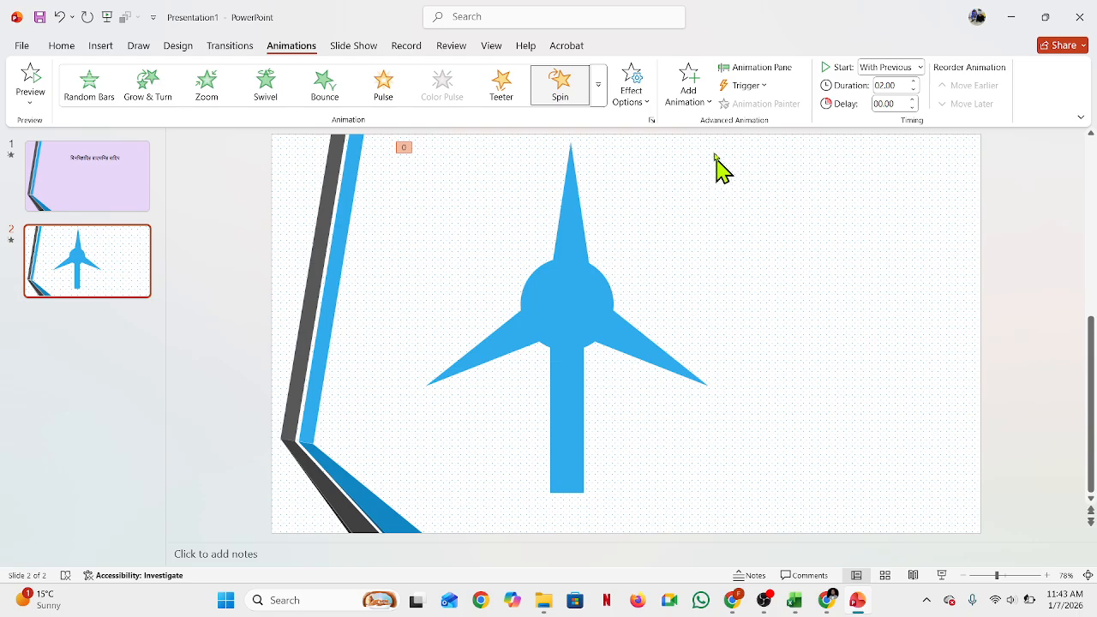
Step: Open the Animation Pane and review the animation entries on both slides
click(751, 81)
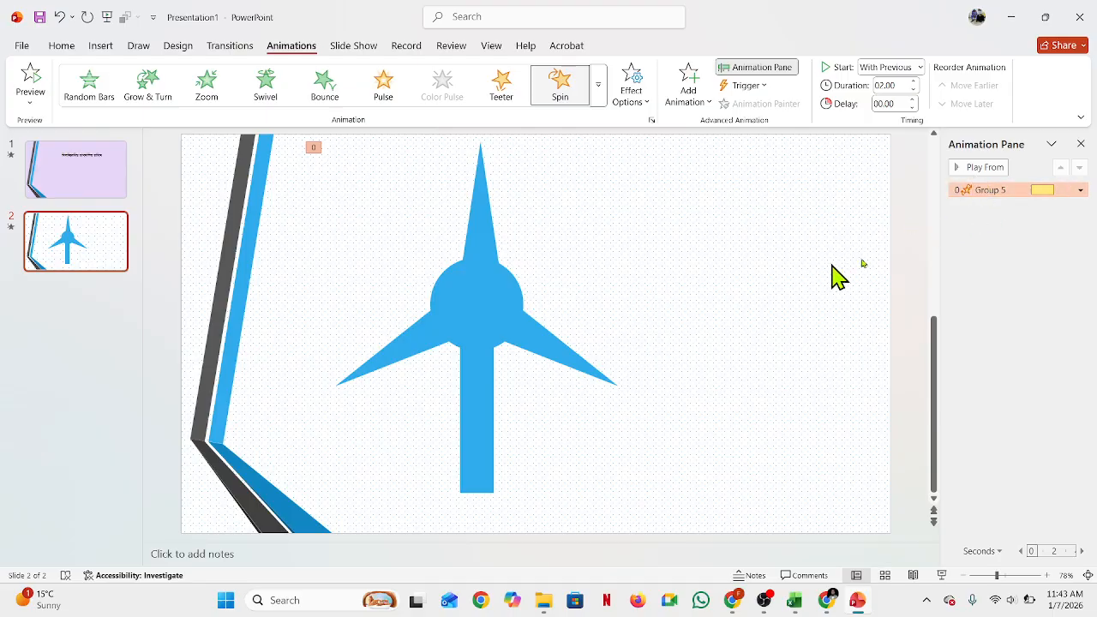
click(1081, 190)
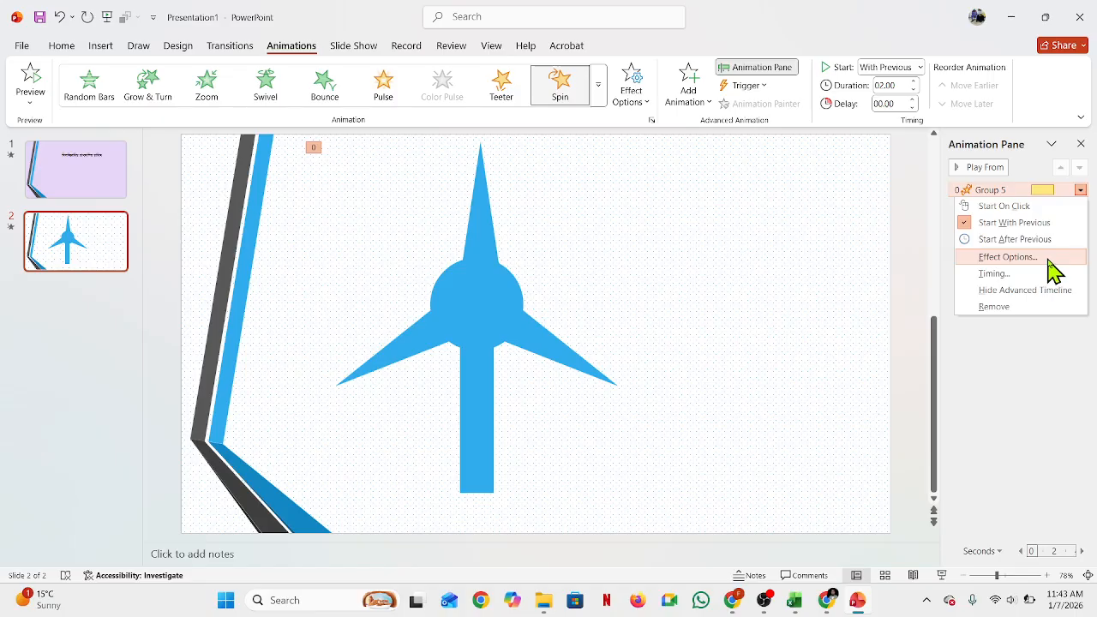
click(933, 264)
click(933, 264)
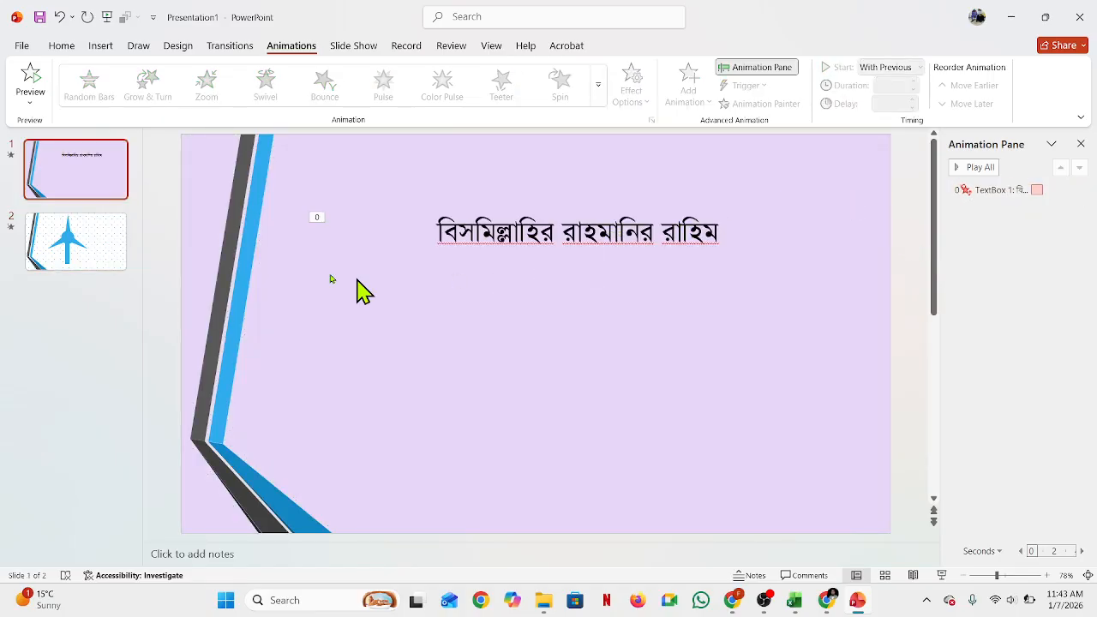
click(78, 250)
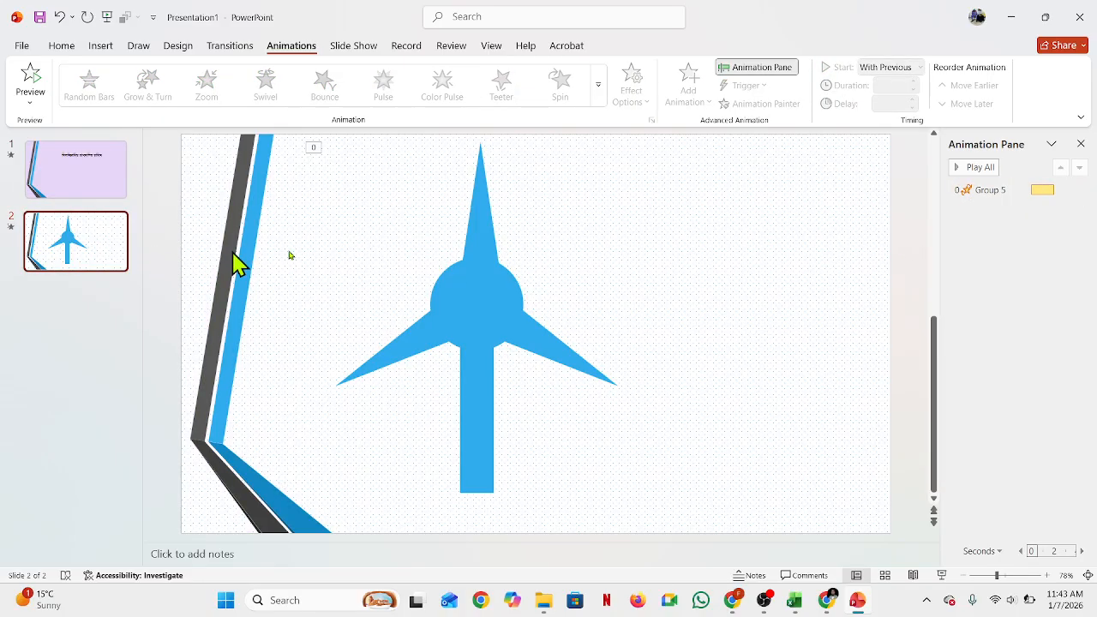
click(480, 271)
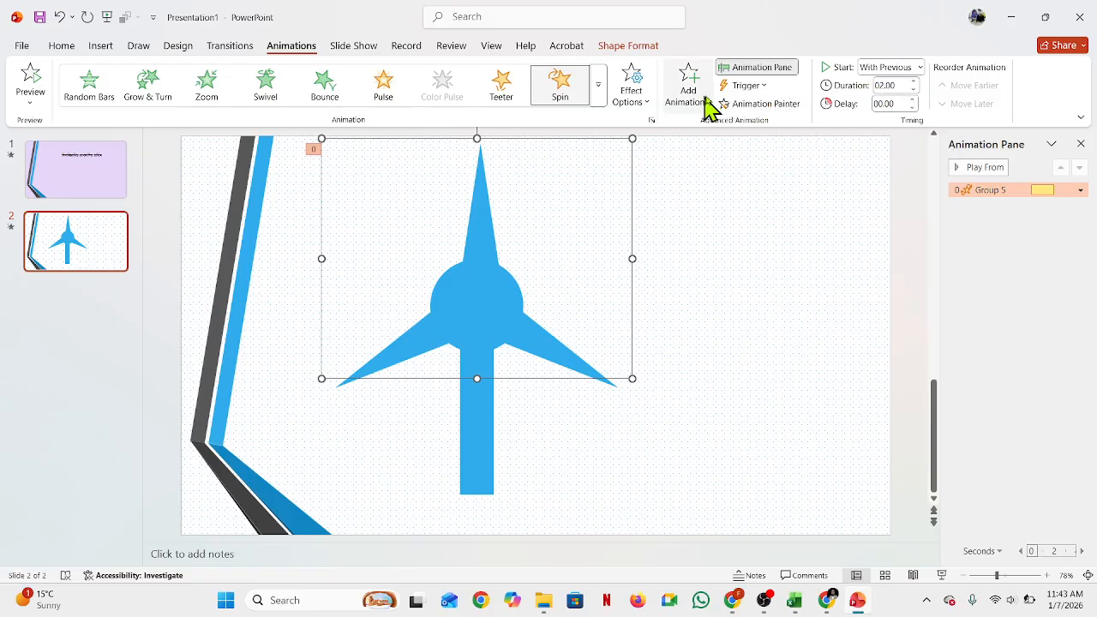
click(781, 72)
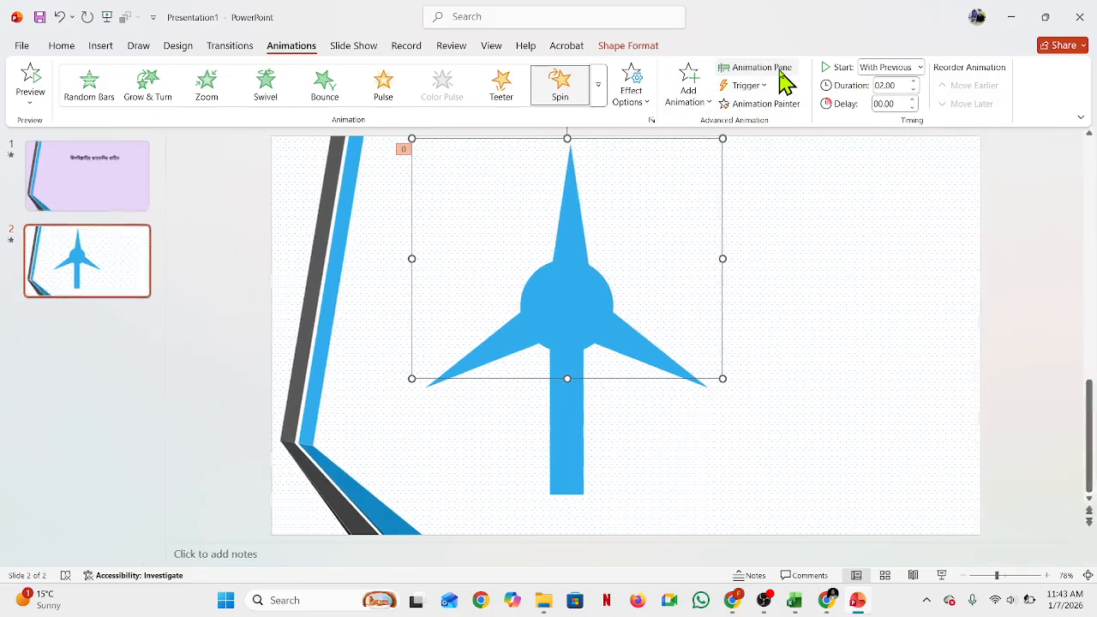
click(781, 72)
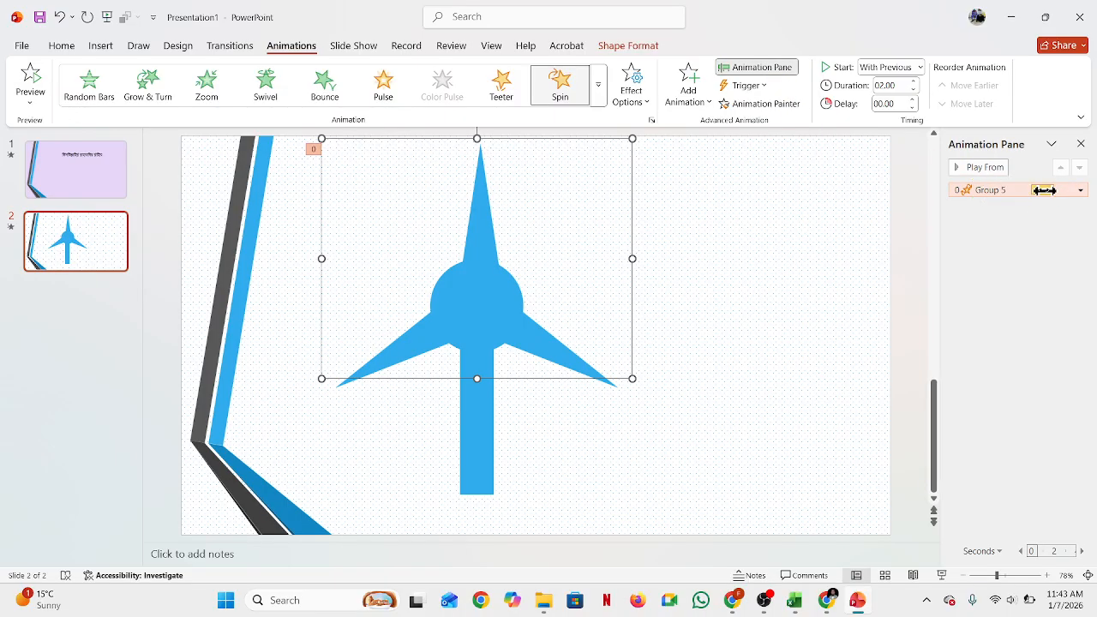
click(1081, 191)
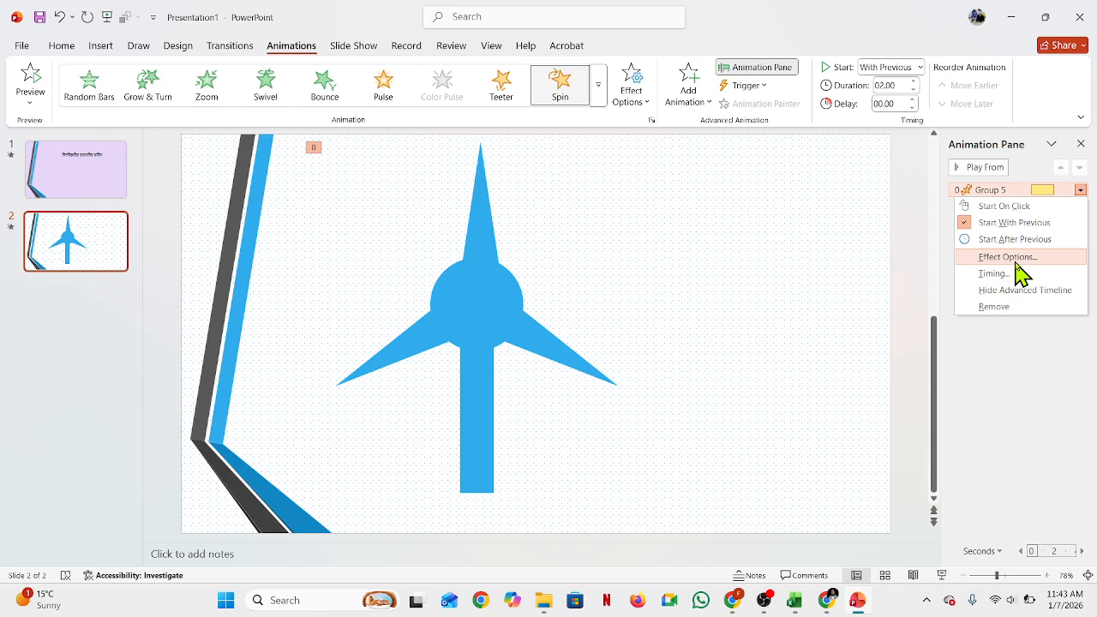
click(1016, 260)
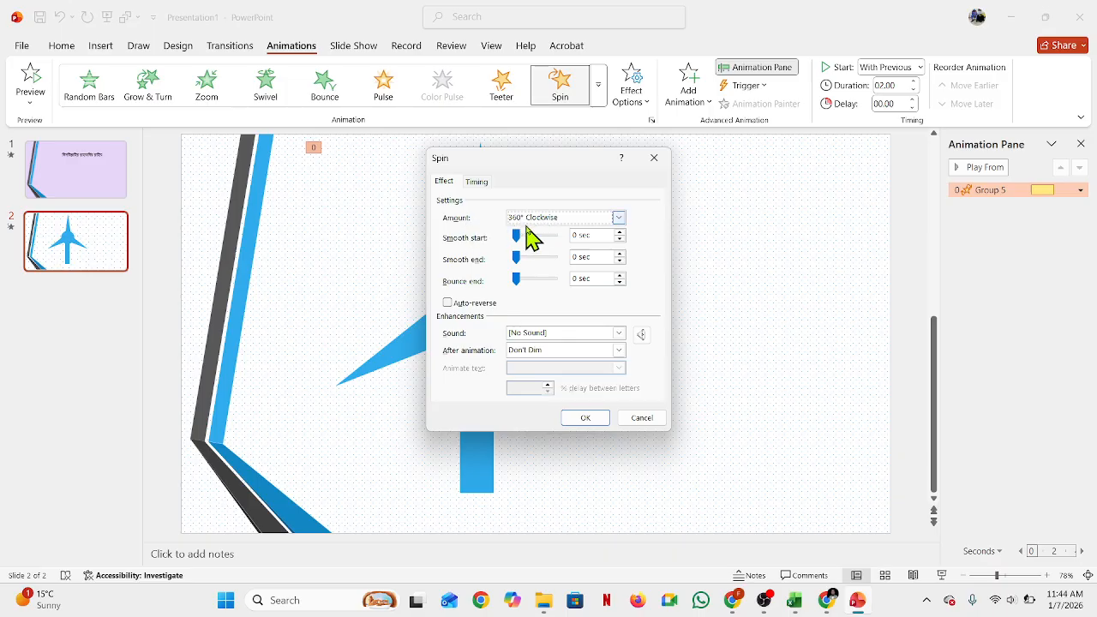
click(618, 218)
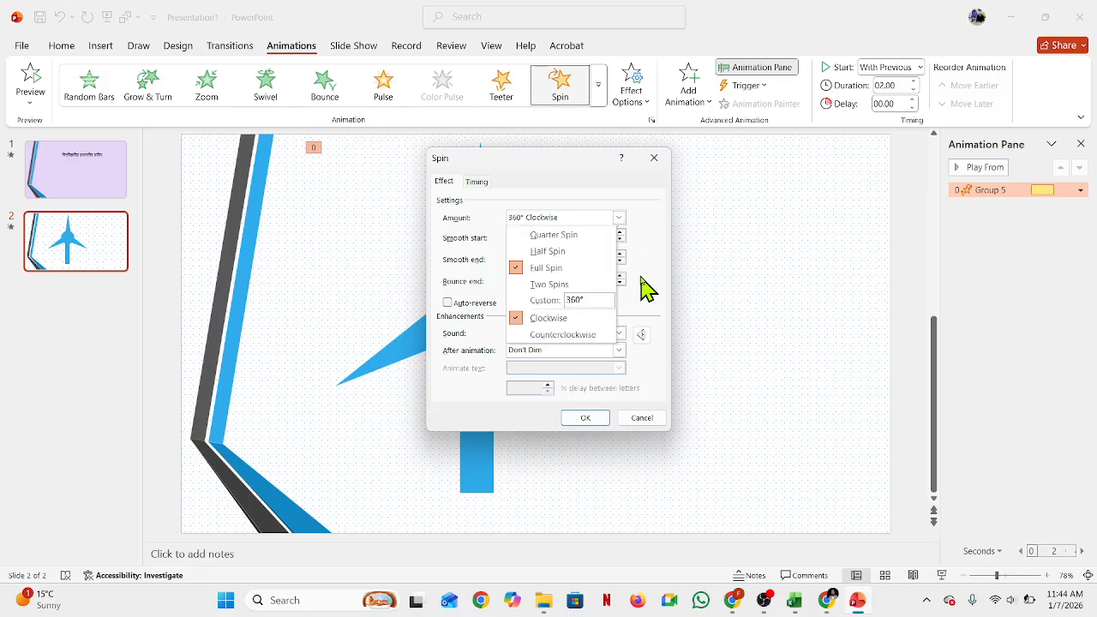
click(701, 210)
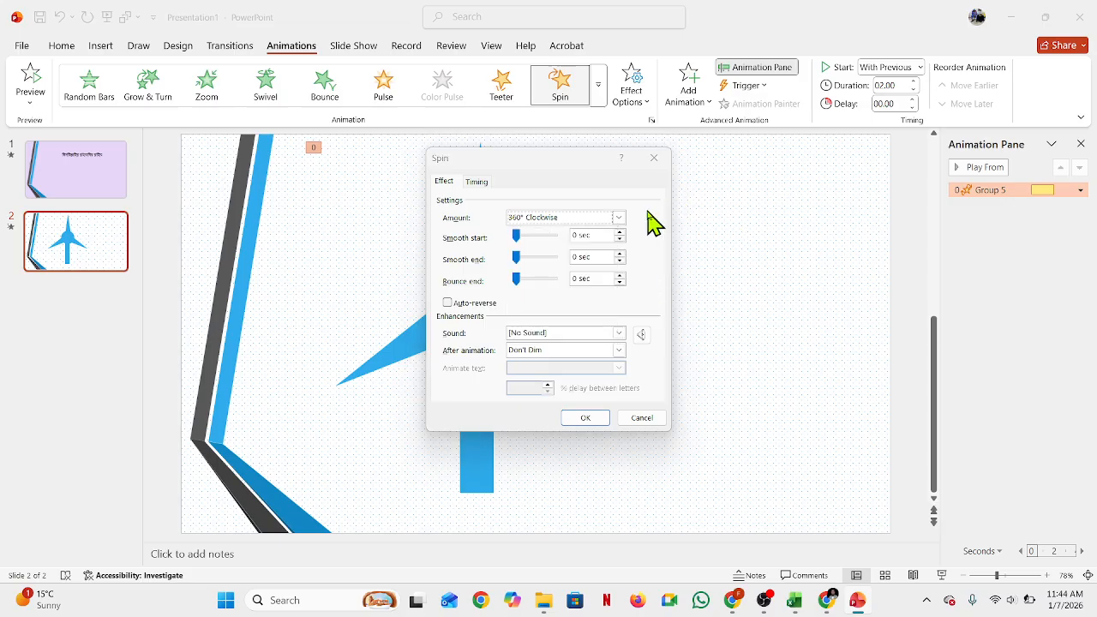
click(654, 157)
click(656, 306)
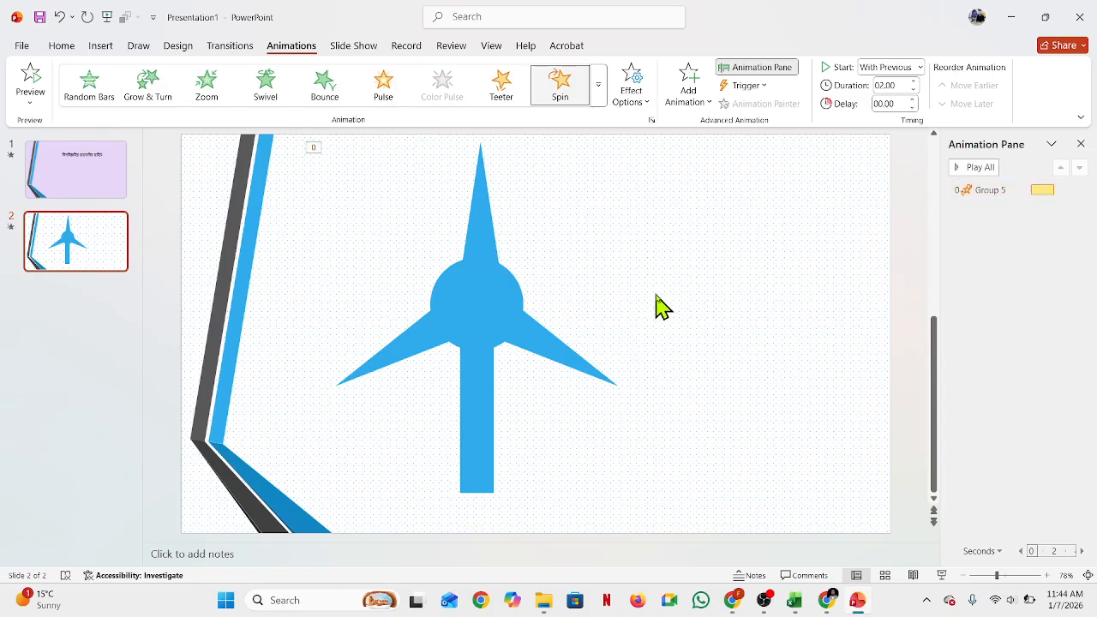
Step: Duplicate the windmill group and place the copy to the right of the original
click(478, 291)
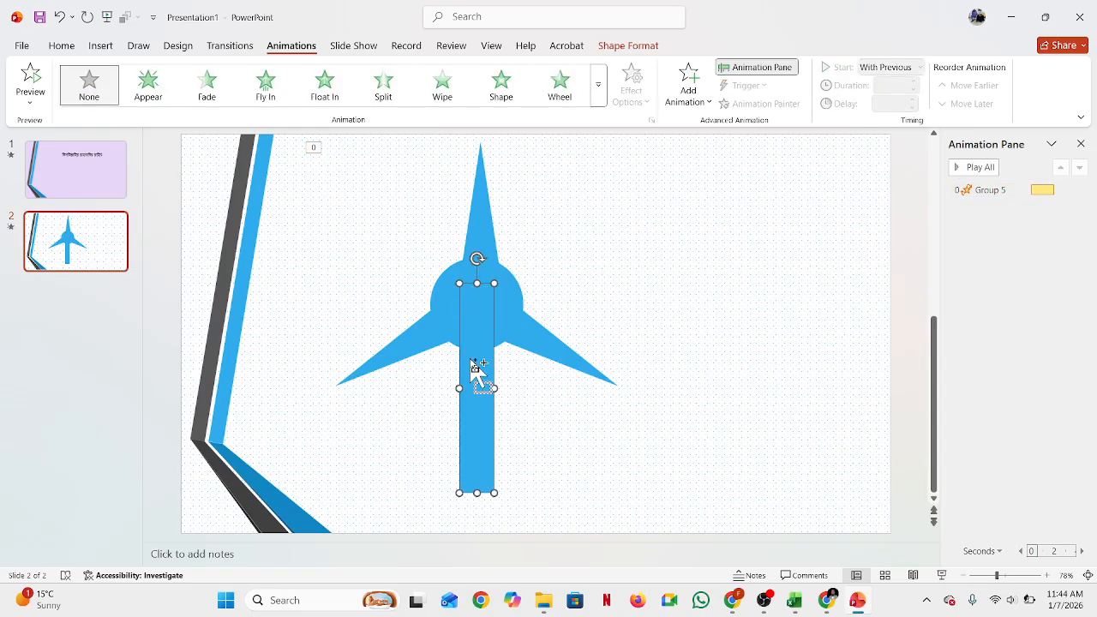
click(476, 231)
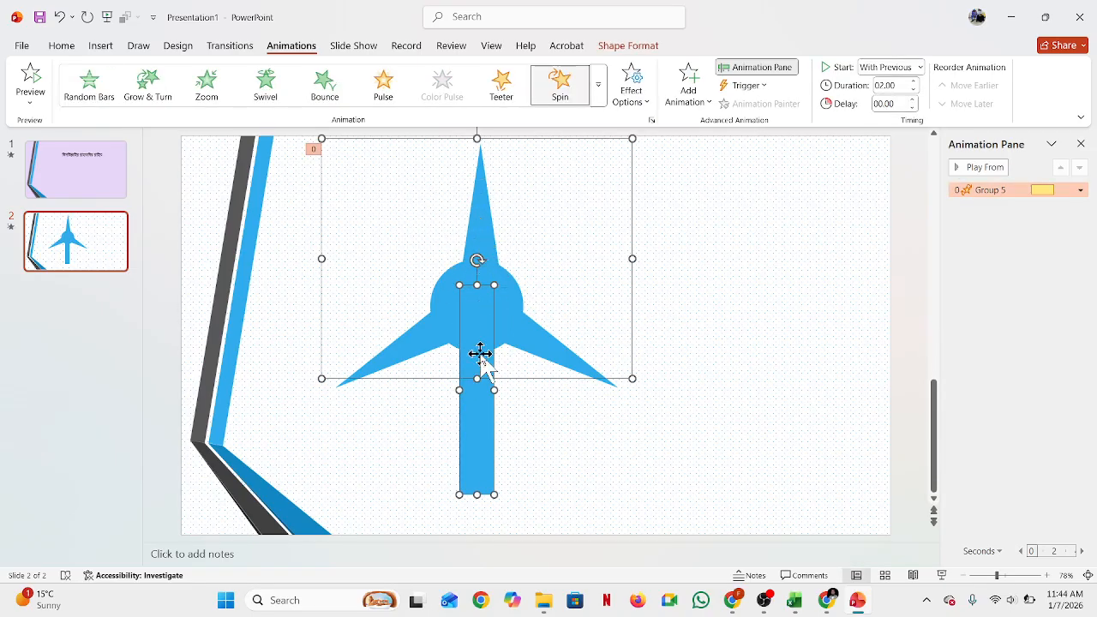
drag(478, 356, 733, 380)
click(505, 294)
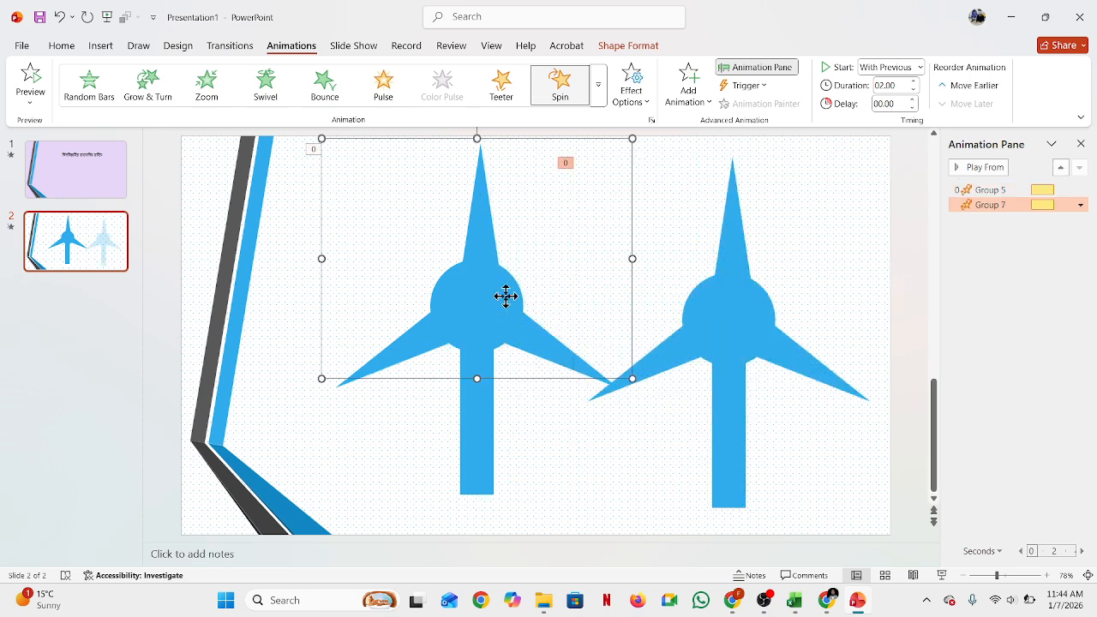
Step: Move the original windmill further left on the slide, undoing an accidental nudge
click(482, 417)
drag(481, 418, 420, 417)
click(734, 303)
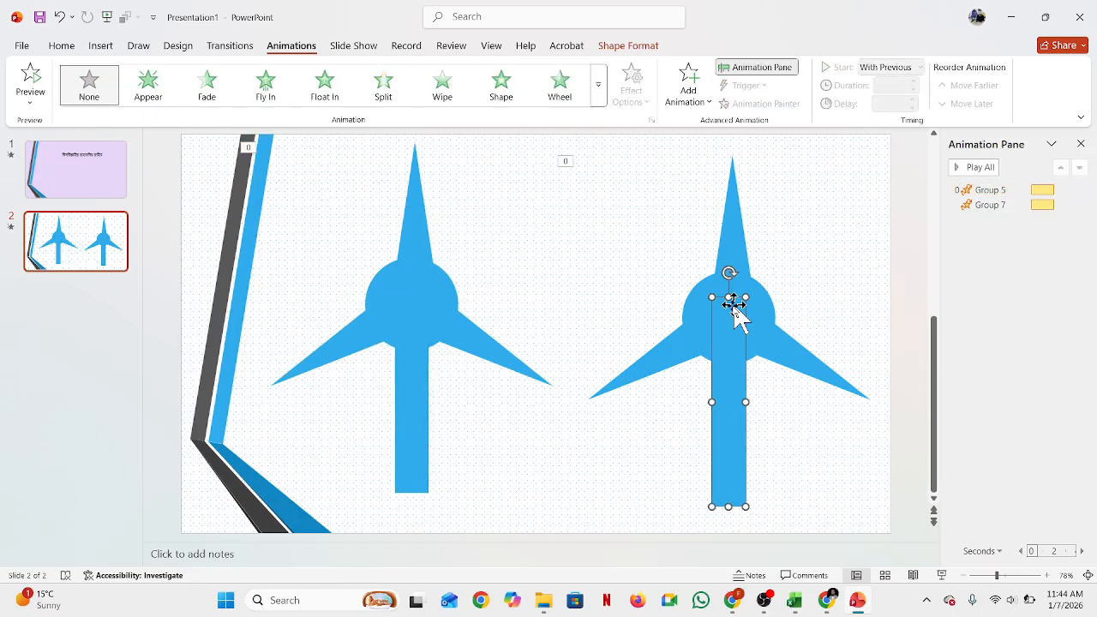
click(439, 268)
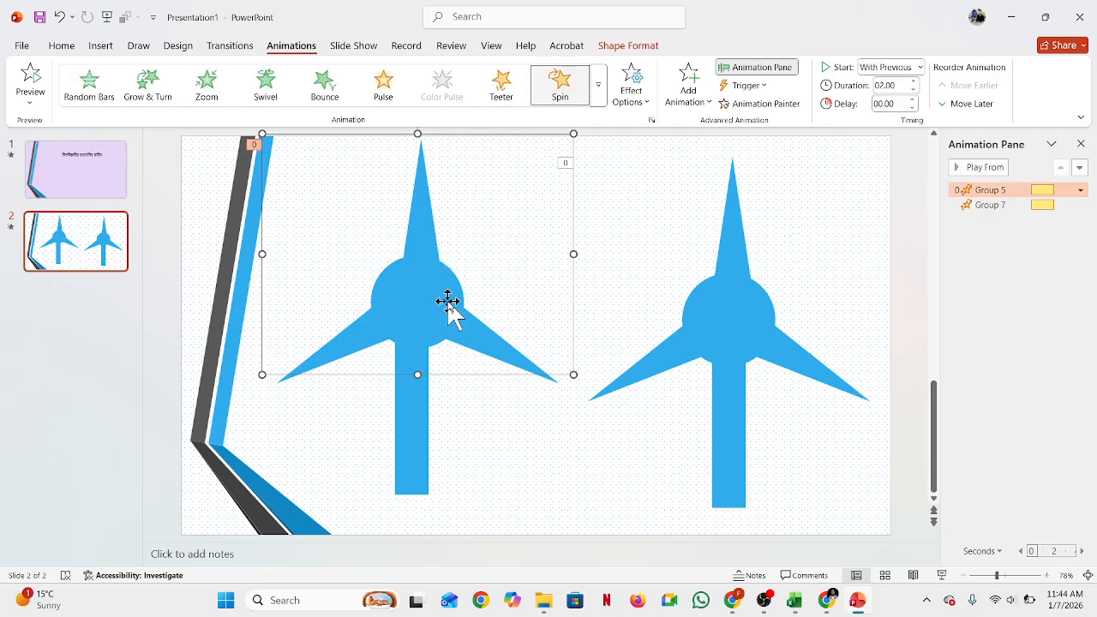
key(ctrl+z)
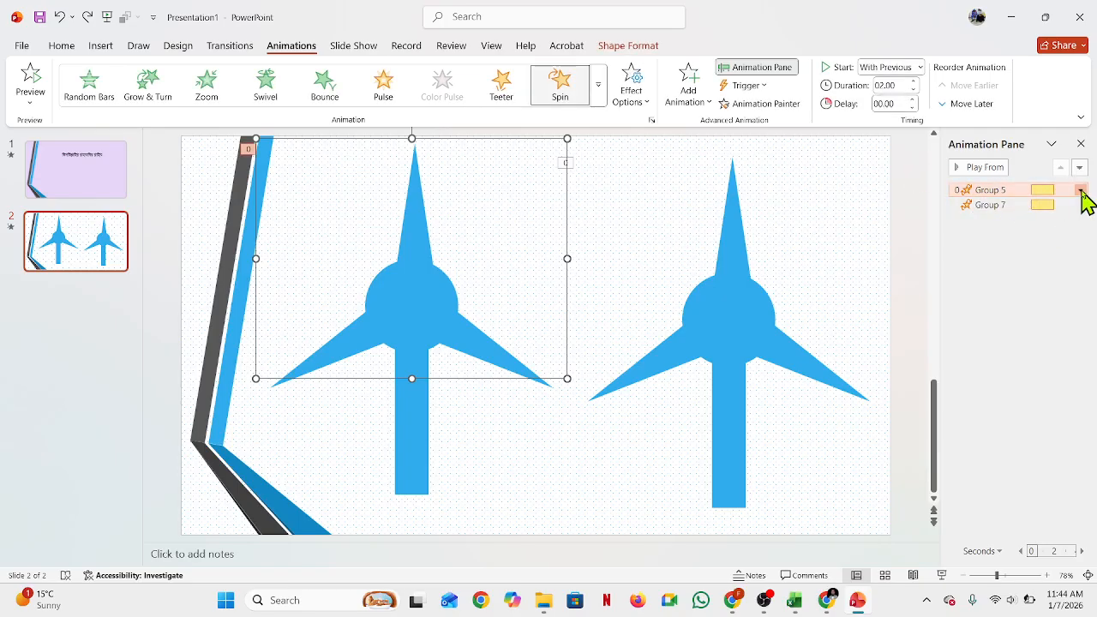
Step: Set the first windmill's Spin animation to repeat Until End of Slide
click(1081, 193)
click(1020, 257)
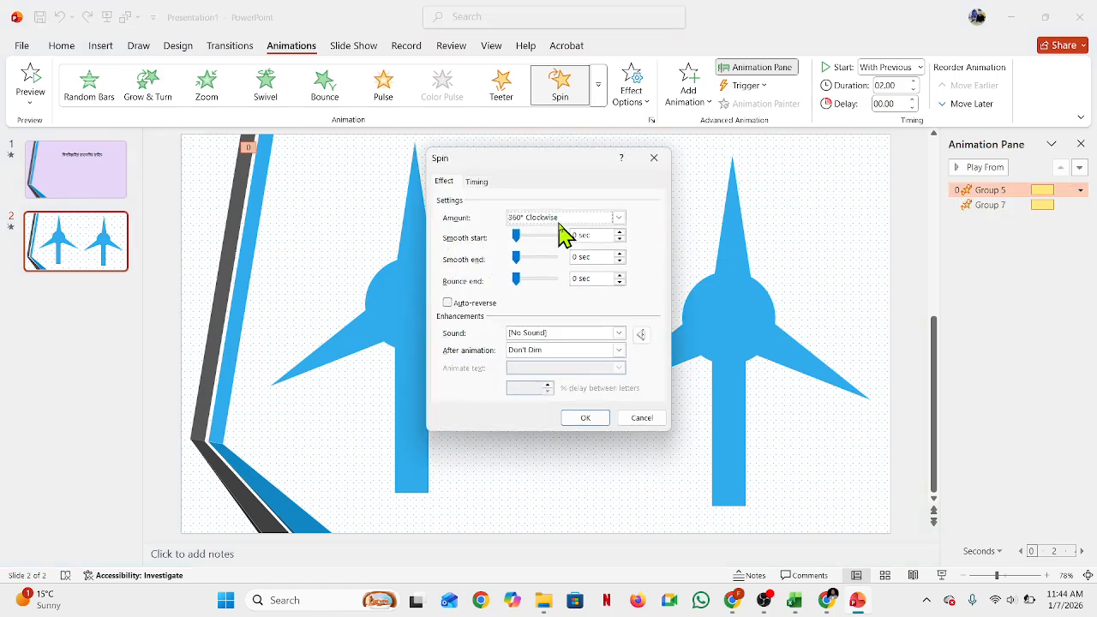
click(478, 182)
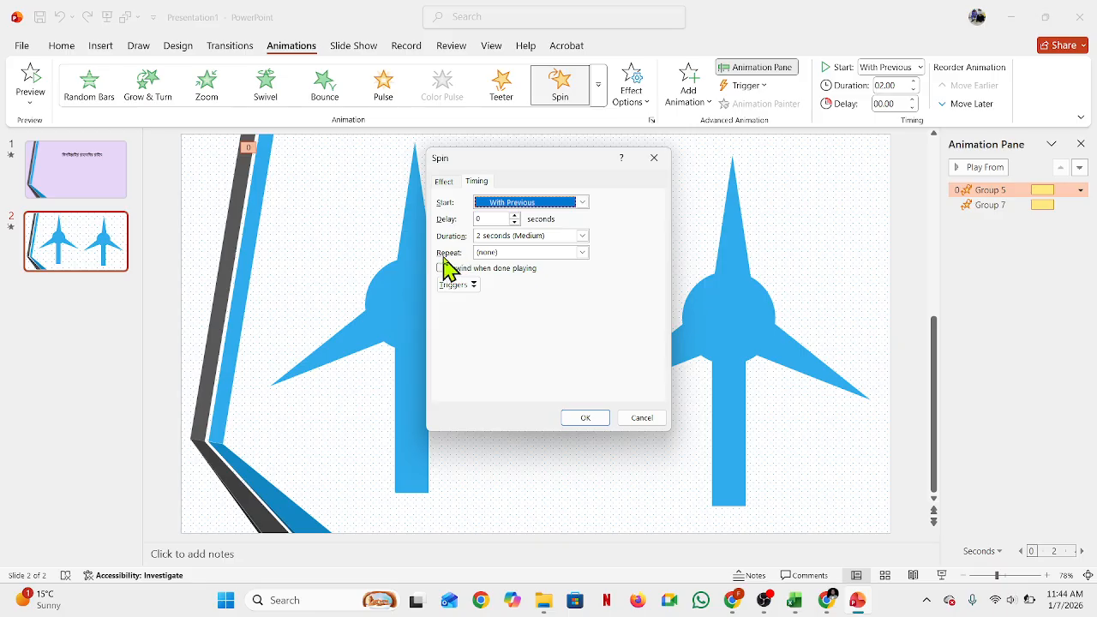
click(582, 253)
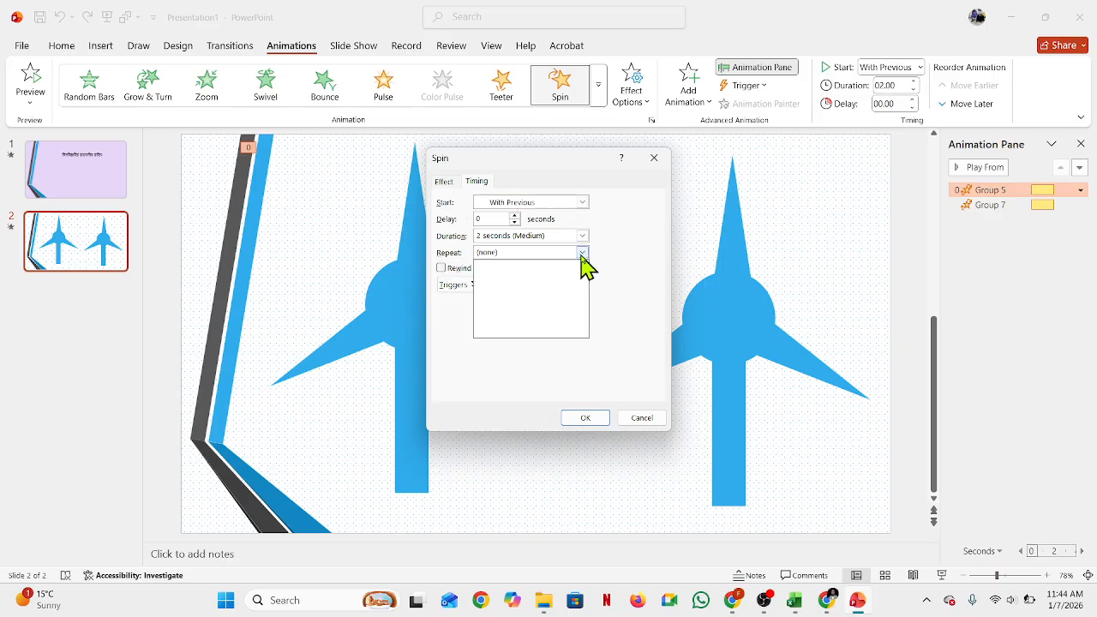
click(543, 340)
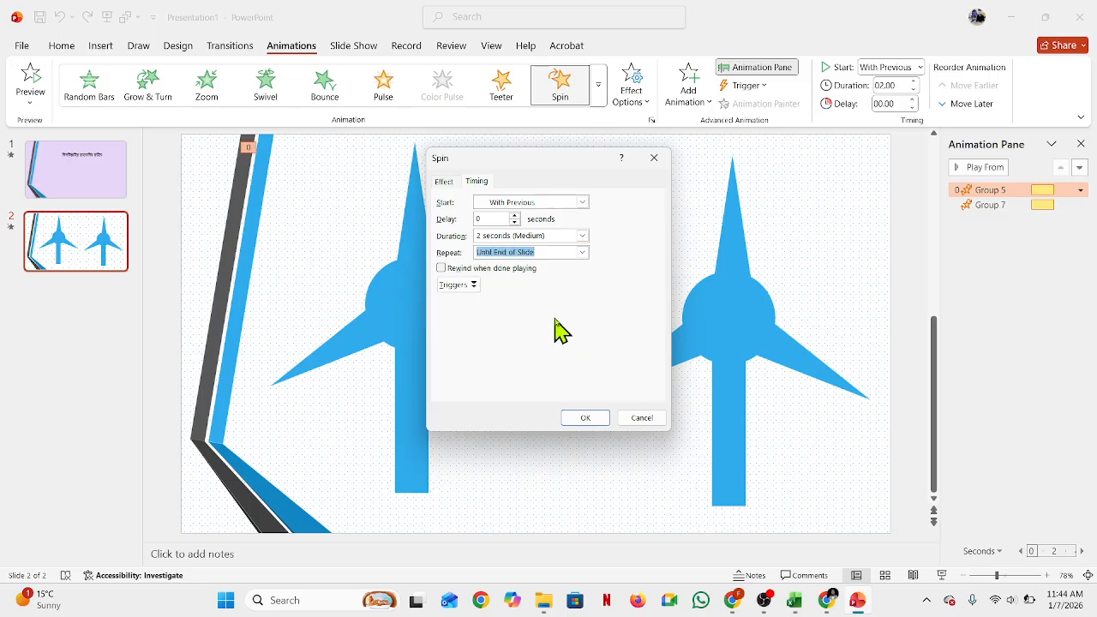
click(591, 420)
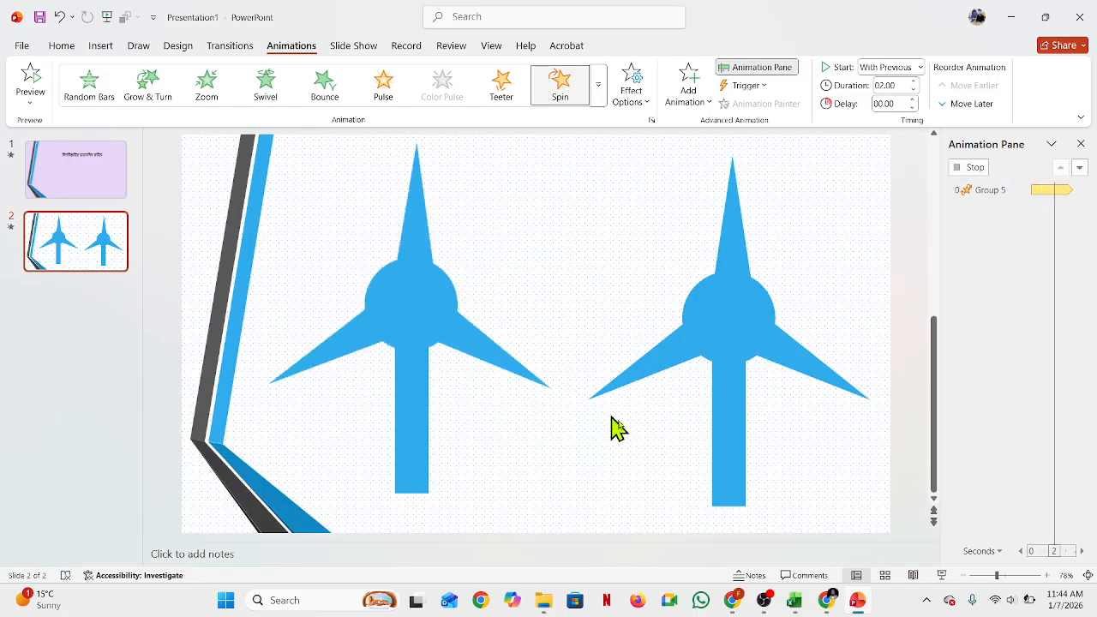
Step: Change the second windmill's Spin amount to 360° Counterclockwise
click(754, 314)
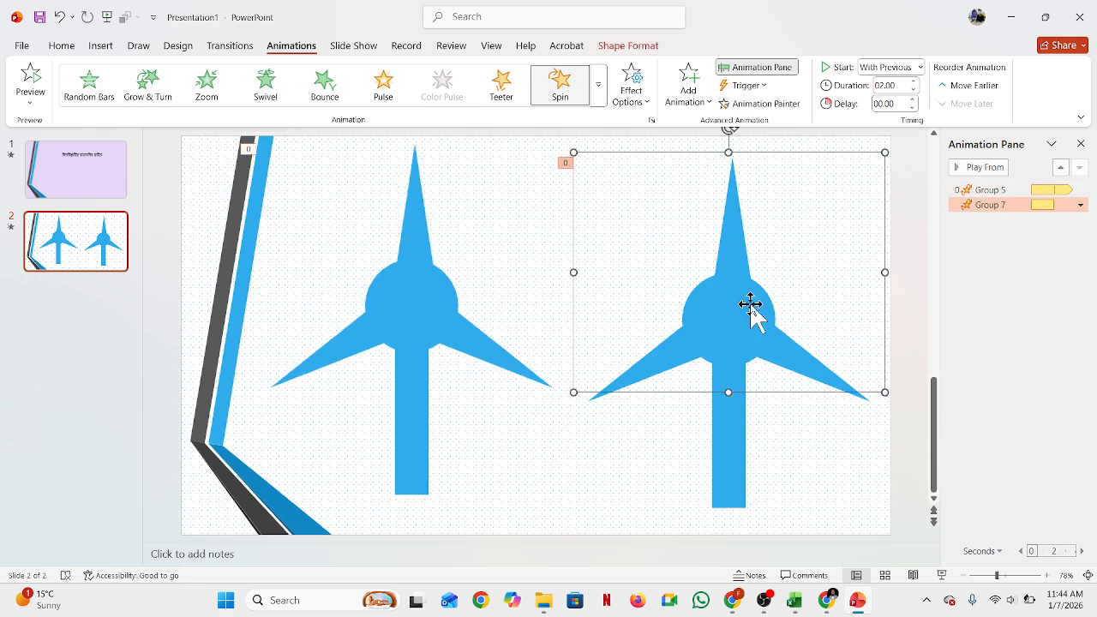
click(1080, 205)
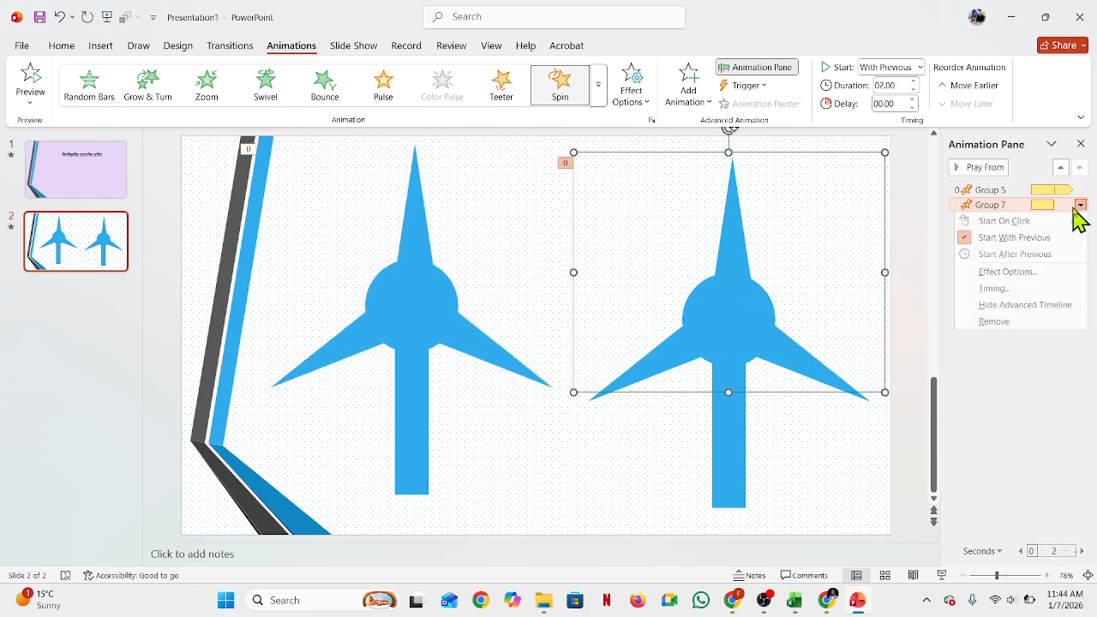
click(1009, 272)
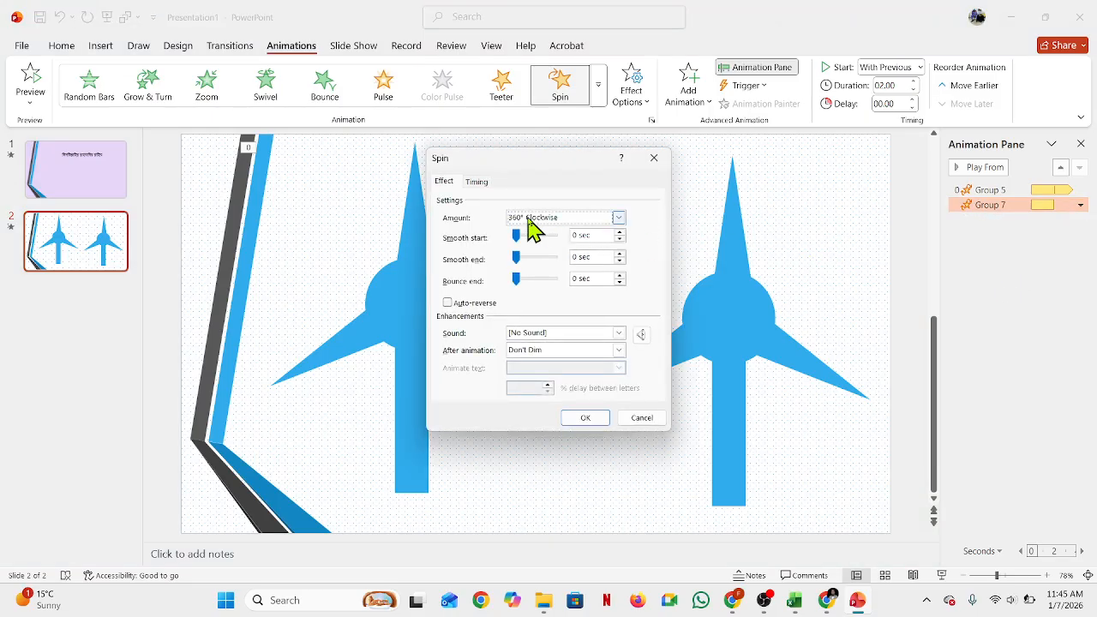
click(619, 218)
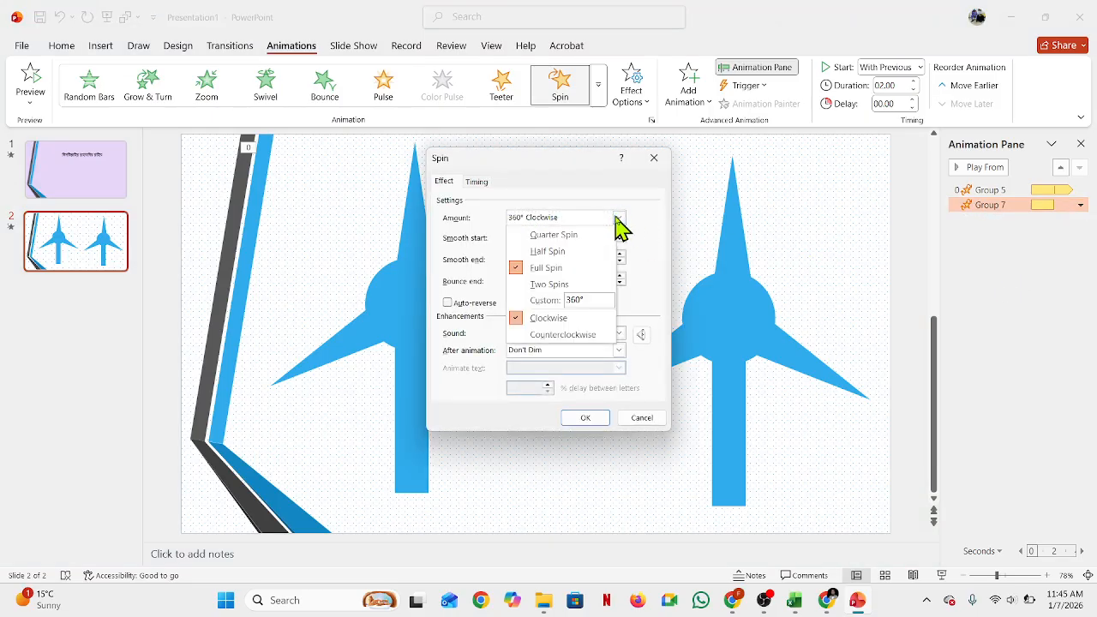
click(575, 333)
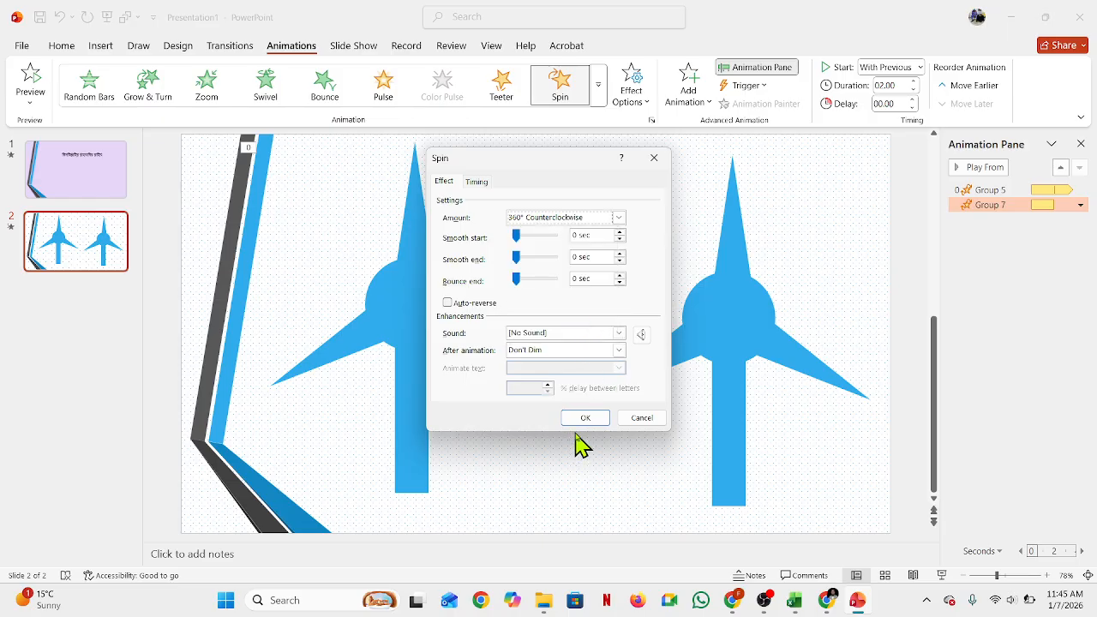
Step: Set the second windmill's Spin animation to repeat Until End of Slide
click(477, 182)
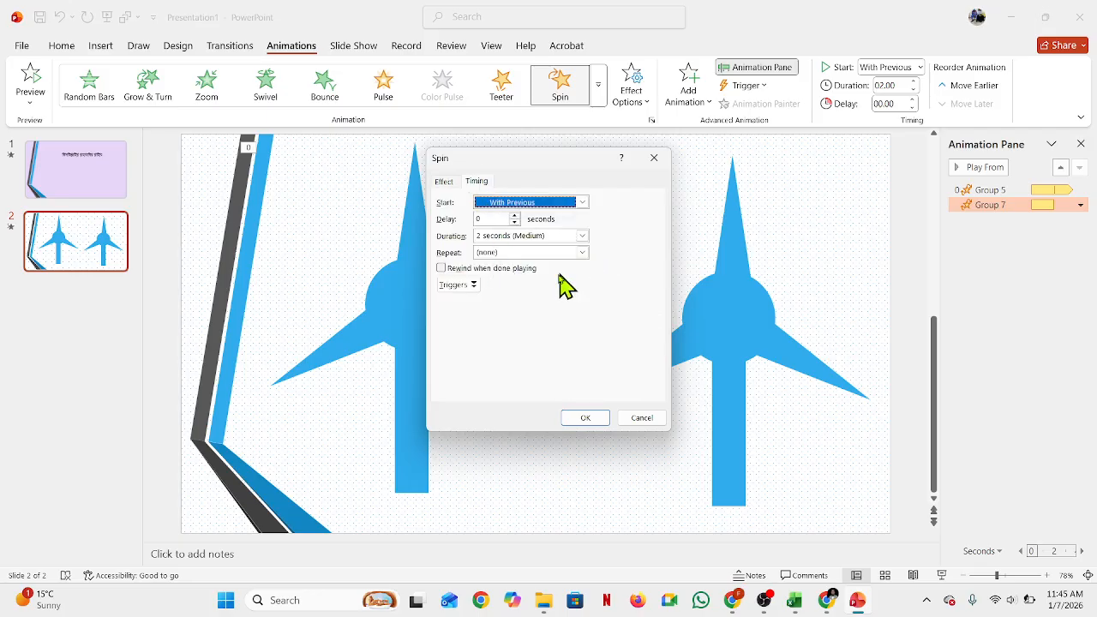
click(540, 252)
click(527, 328)
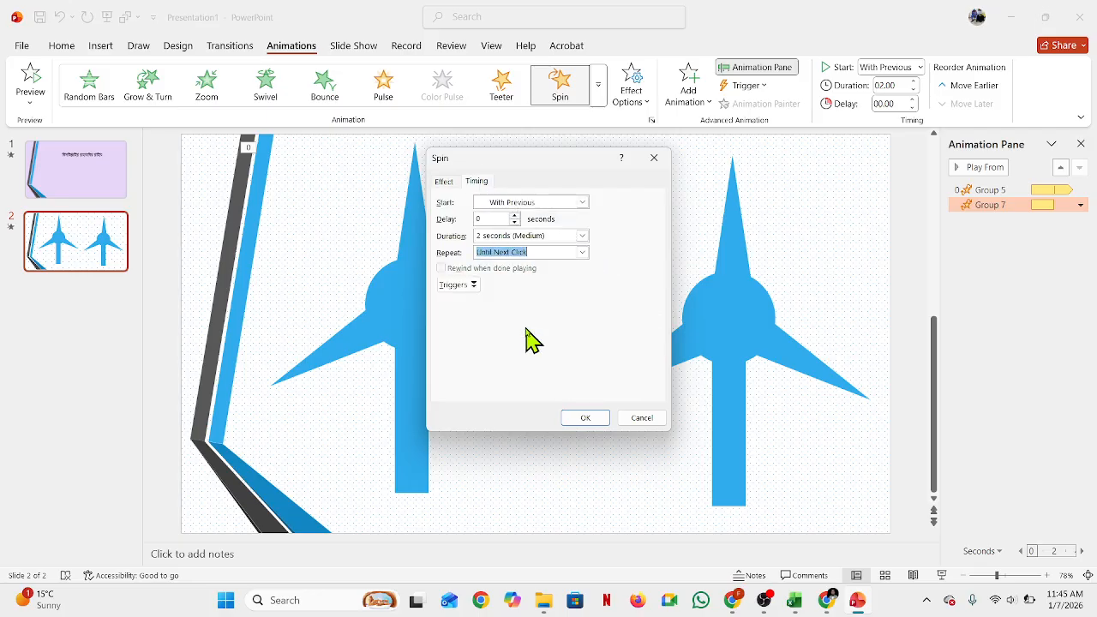
click(576, 252)
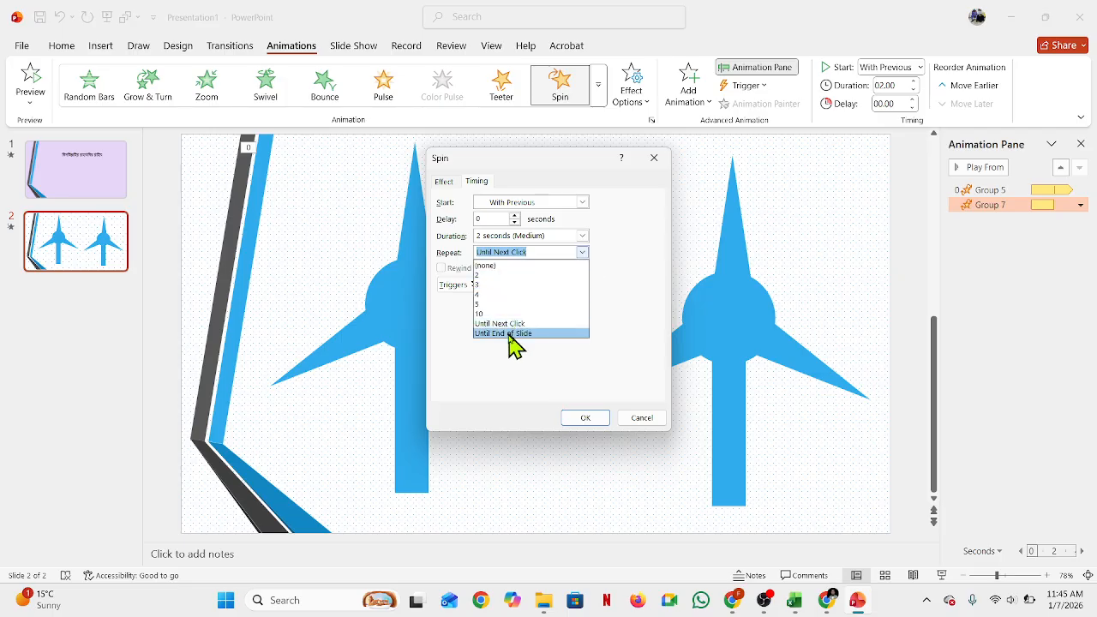
click(516, 336)
click(587, 418)
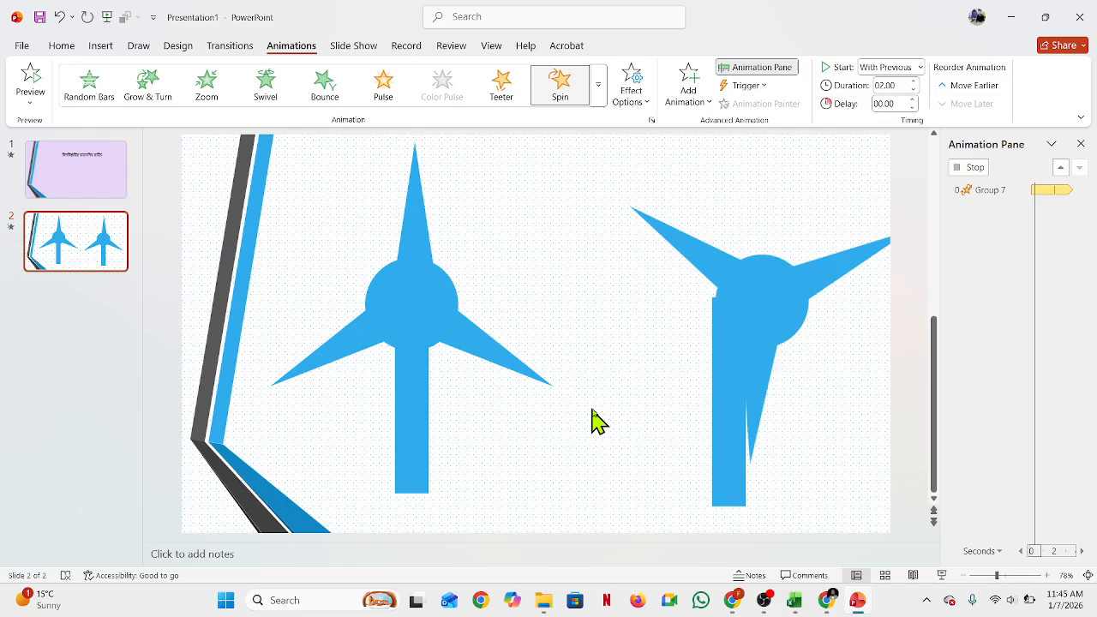